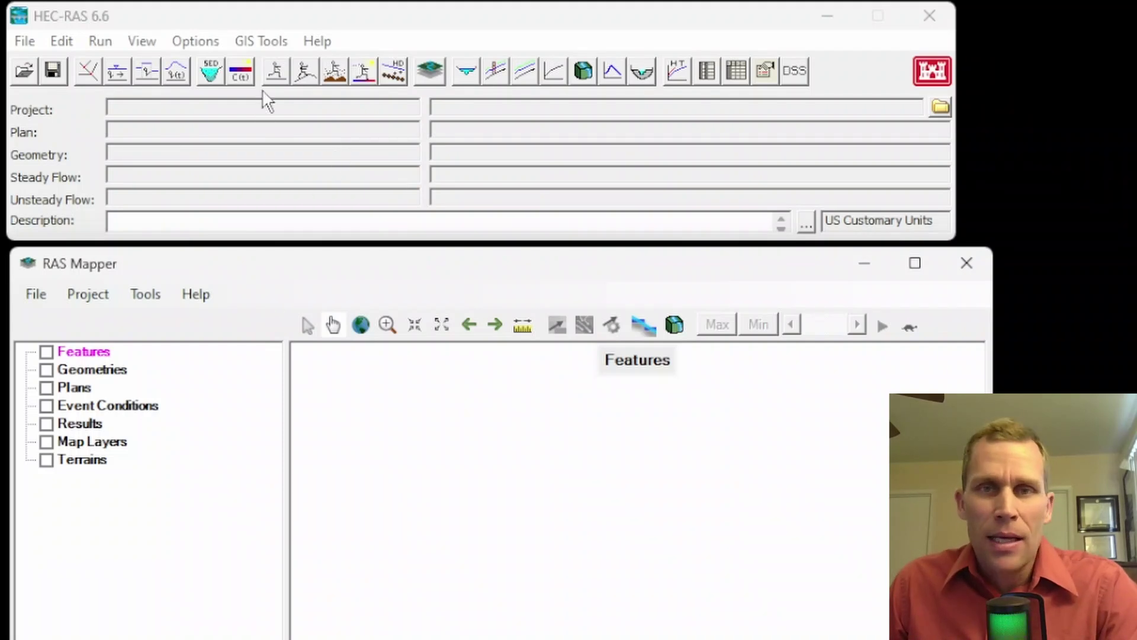
# Step: Bring the HEC-RAS 6.6 main window to the front
pyautogui.click(113, 16)
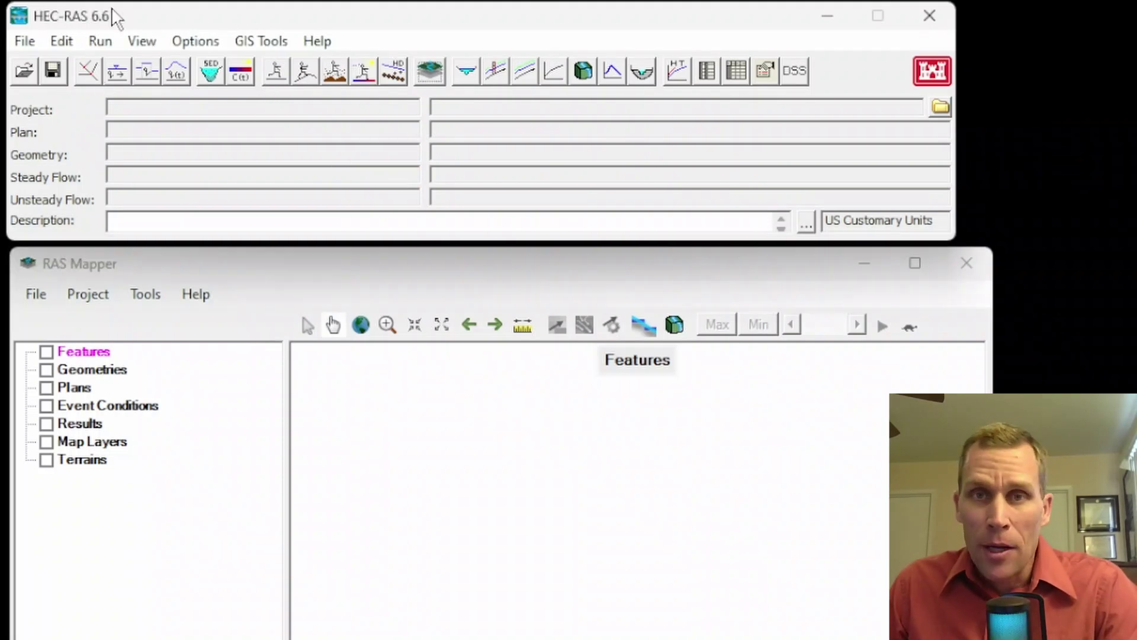
# Step: Create a new project titled support9 in the Support tutorial's project folder
pyautogui.click(23, 42)
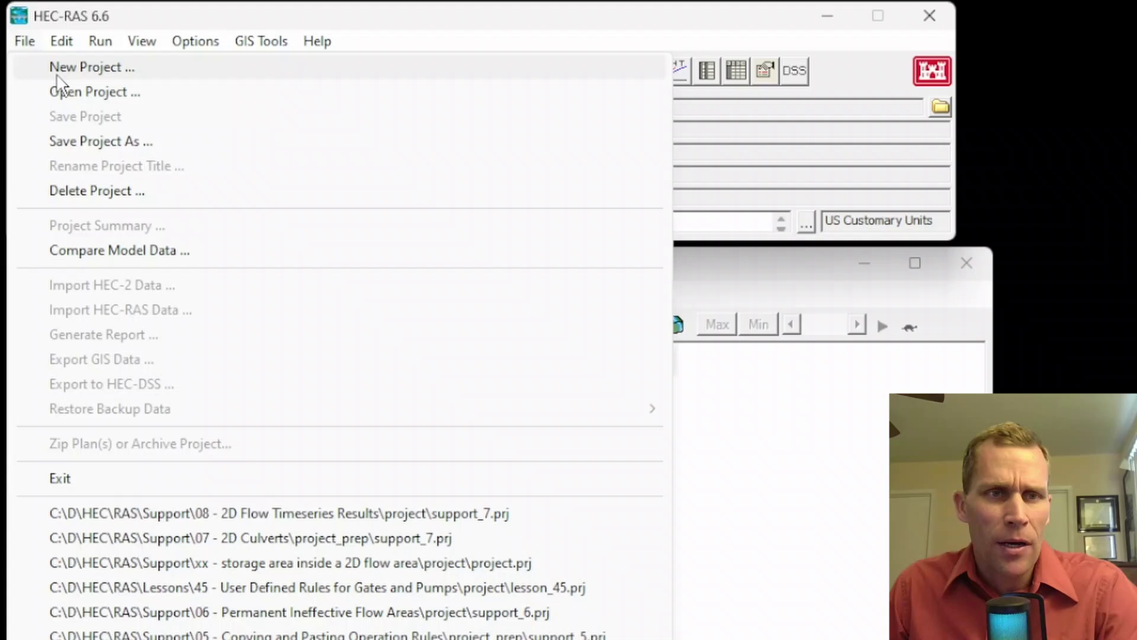
pyautogui.click(55, 67)
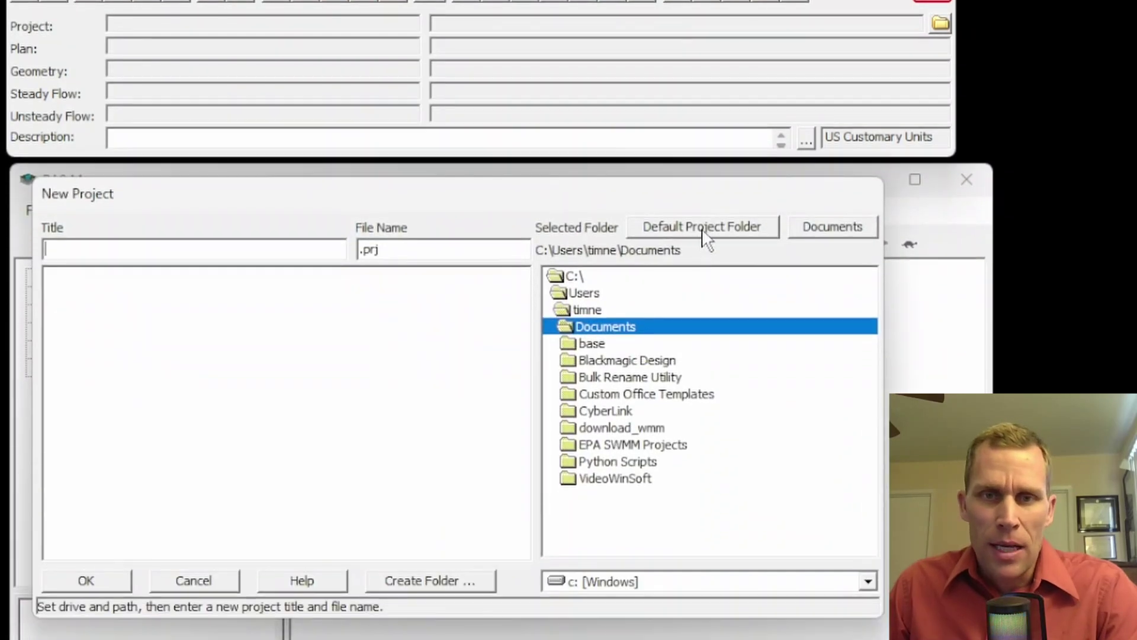
pyautogui.click(703, 245)
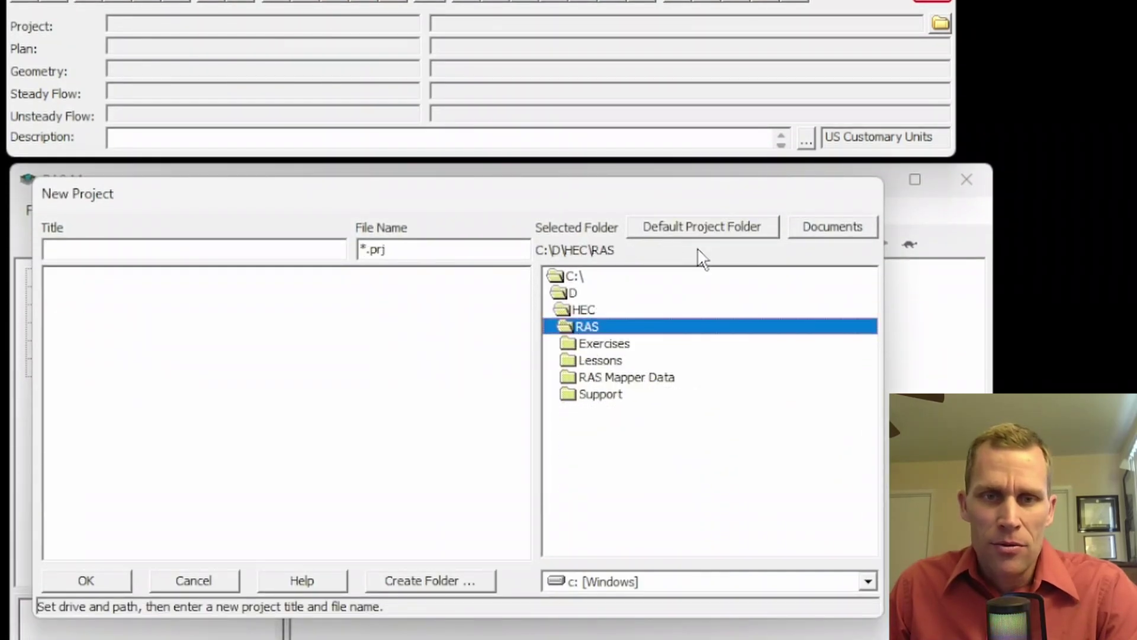
pyautogui.doubleClick(607, 396)
pyautogui.doubleClick(627, 493)
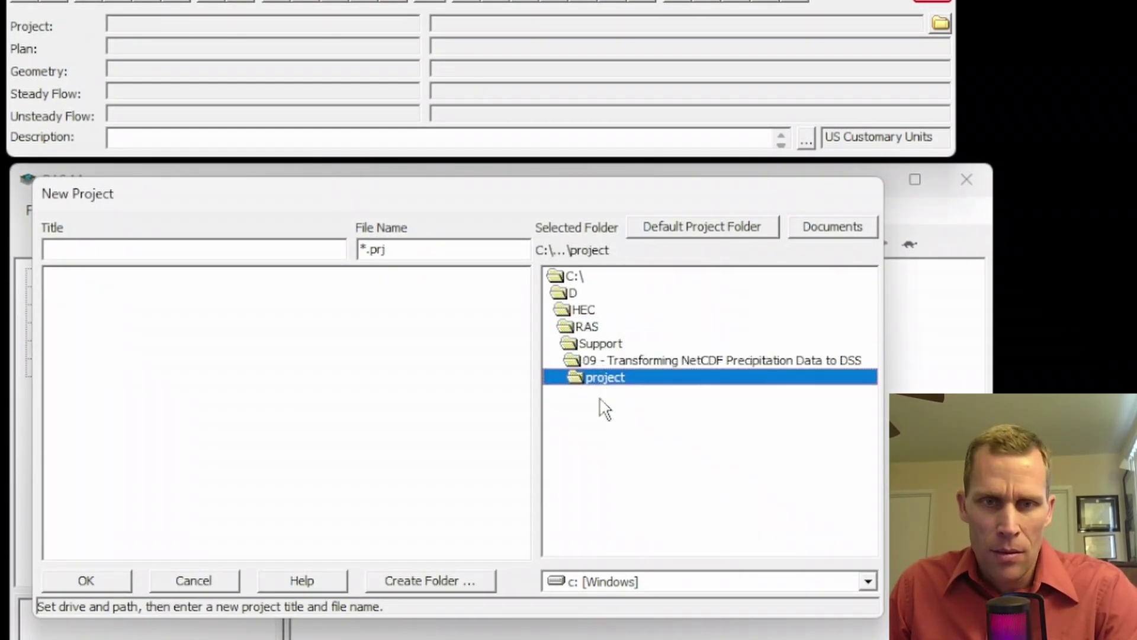
pyautogui.click(317, 250)
pyautogui.write('supp')
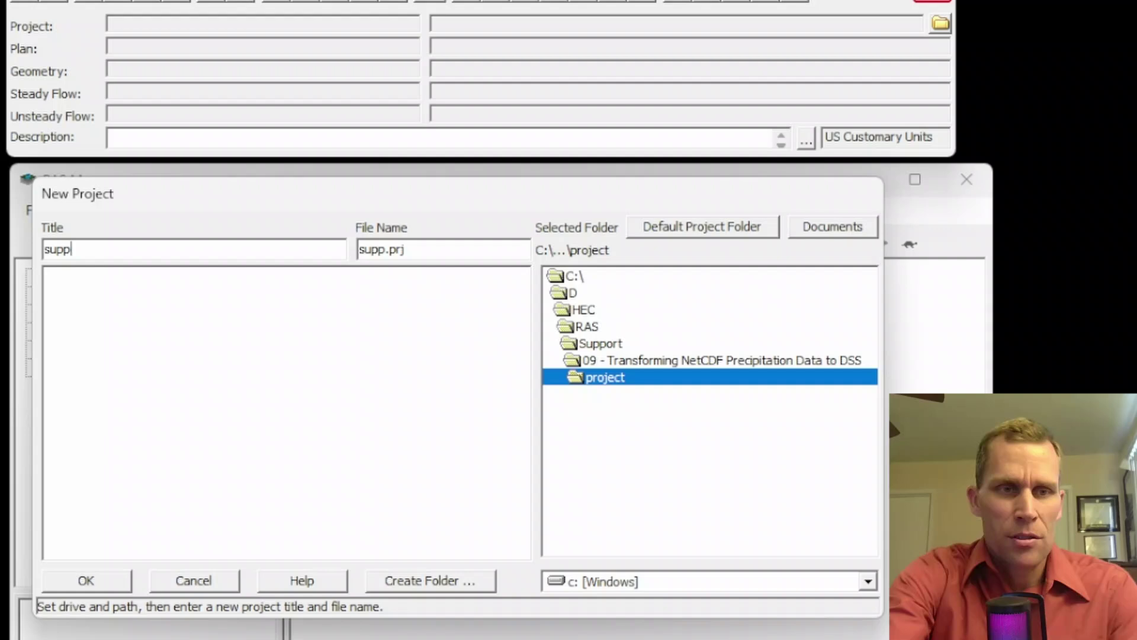
pyautogui.write('ort 9')
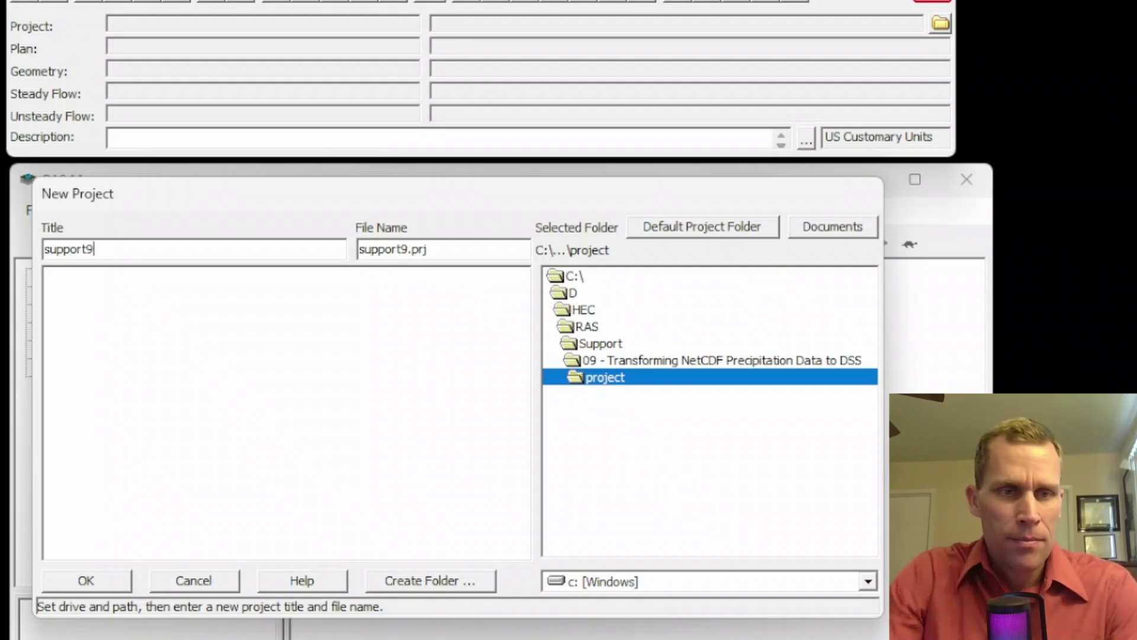
pyautogui.click(86, 579)
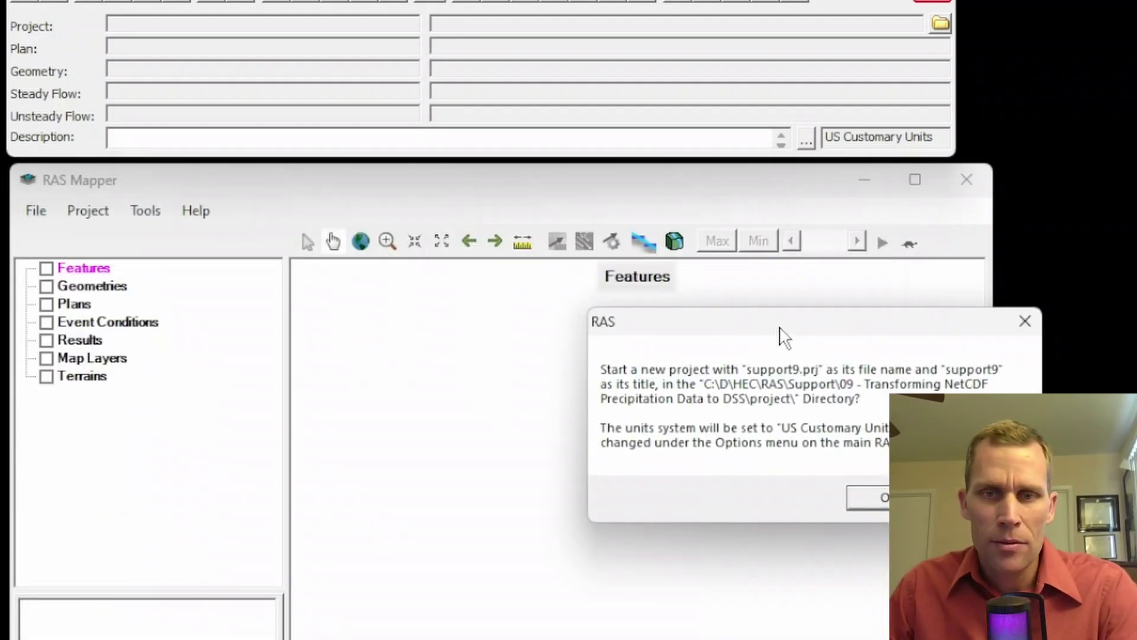
pyautogui.moveTo(785, 327); pyautogui.dragTo(429, 293)
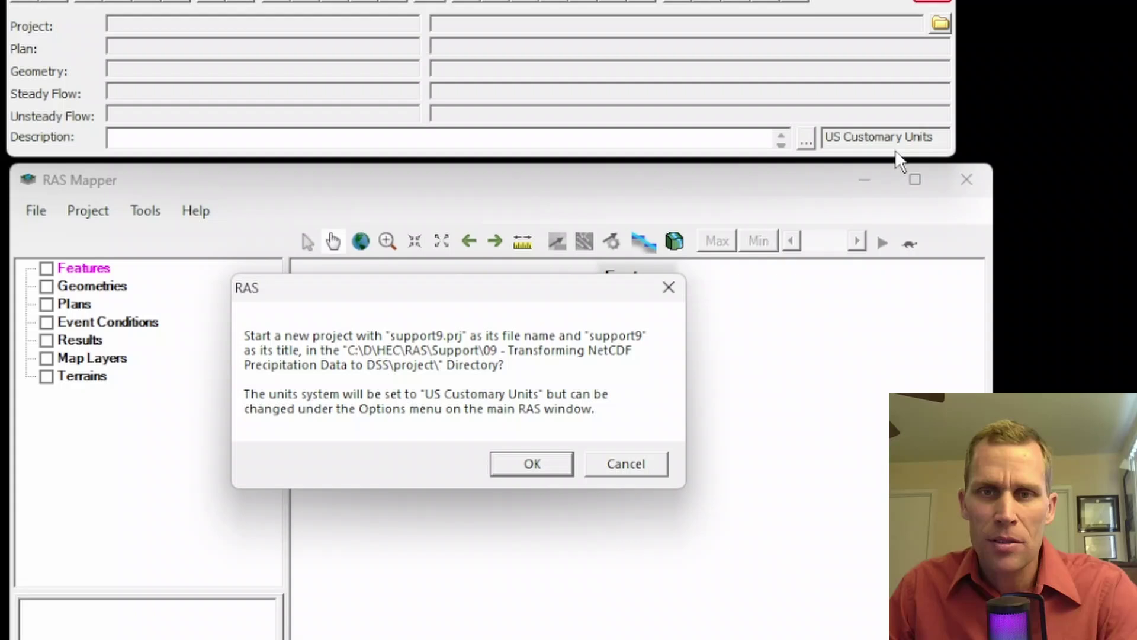
pyautogui.click(532, 464)
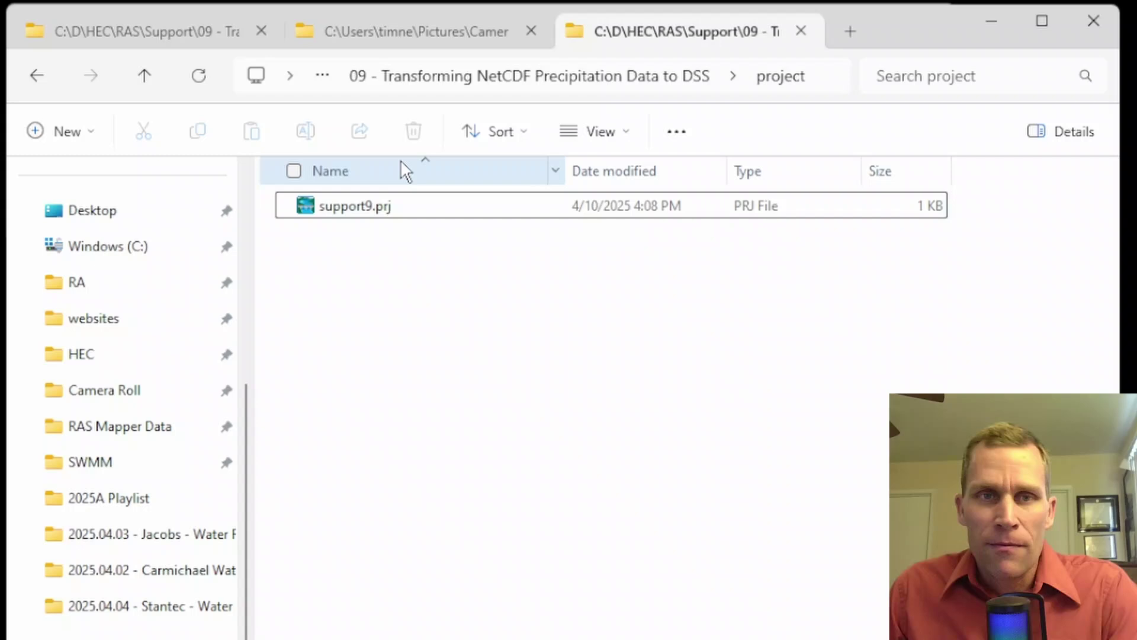
# Step: Copy the from_client folder into the project folder beside support9.prj and open the copy
pyautogui.click(145, 76)
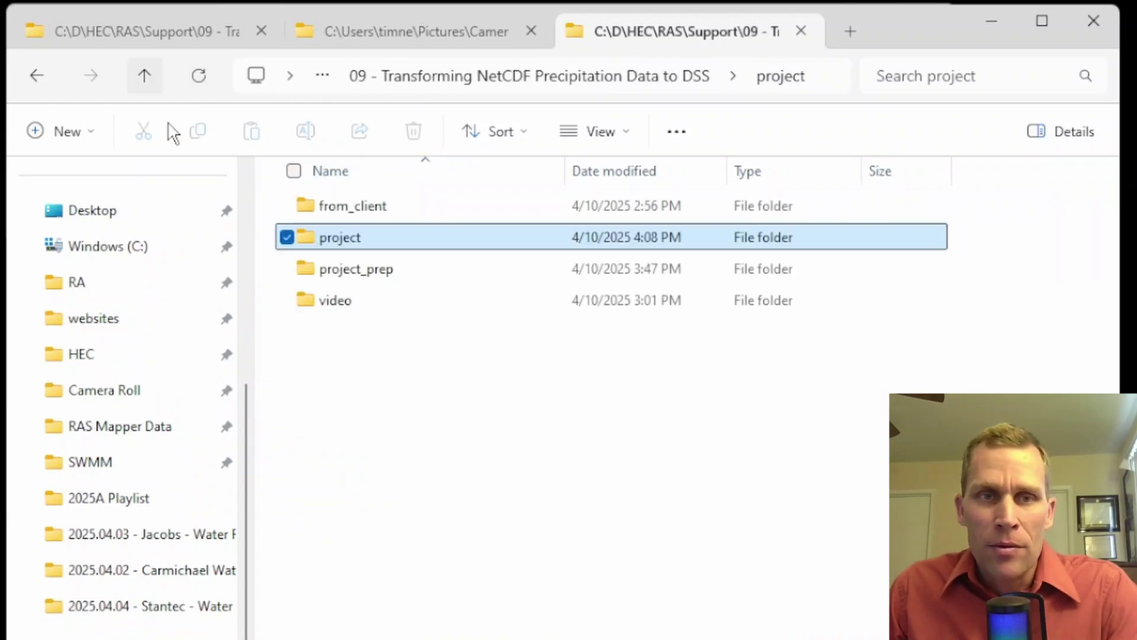
pyautogui.rightClick(342, 218)
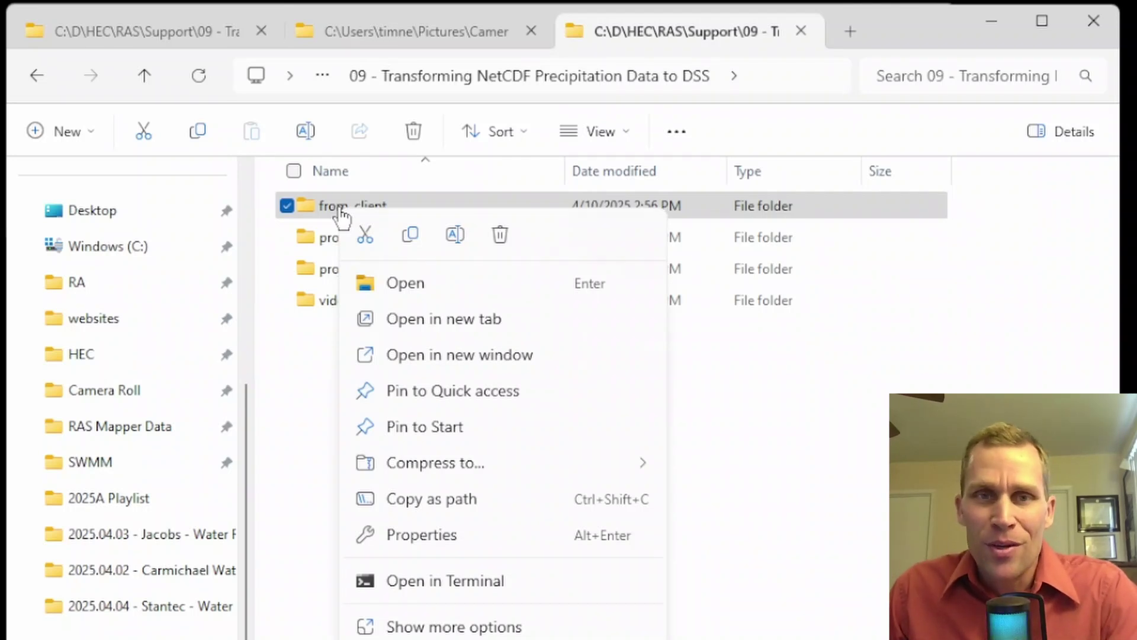
pyautogui.click(410, 234)
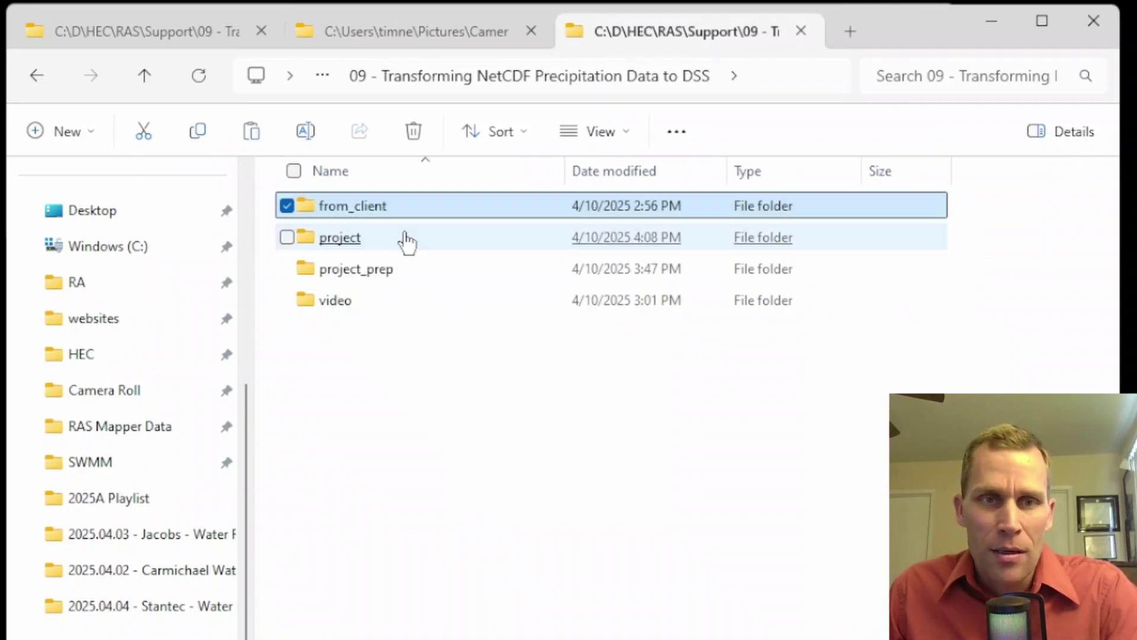
pyautogui.doubleClick(342, 240)
pyautogui.rightClick(358, 295)
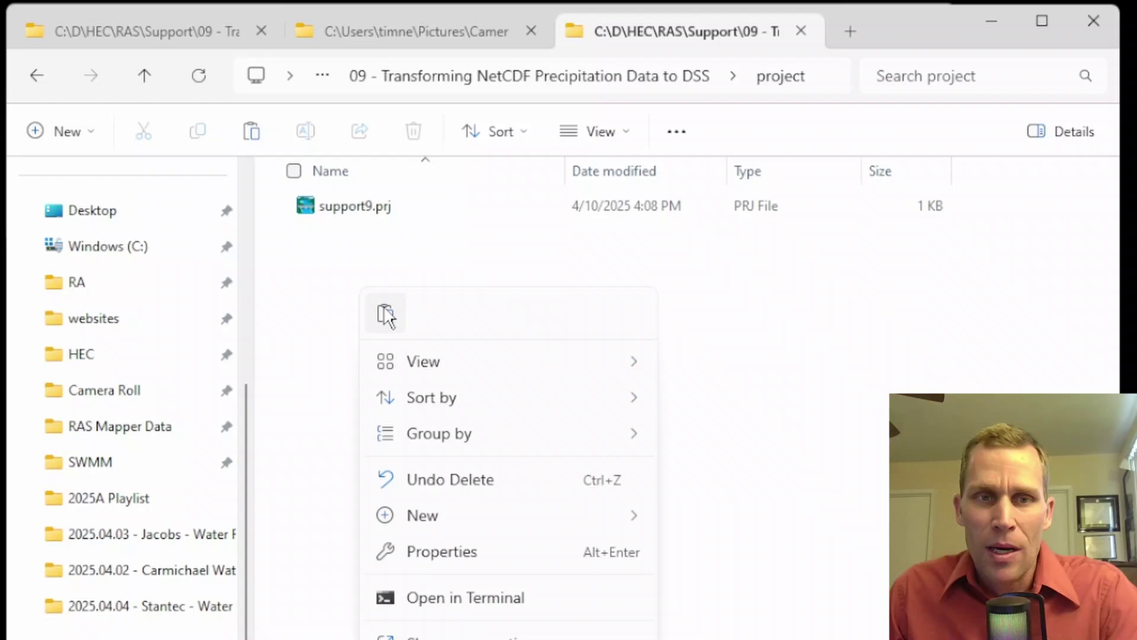
pyautogui.click(385, 311)
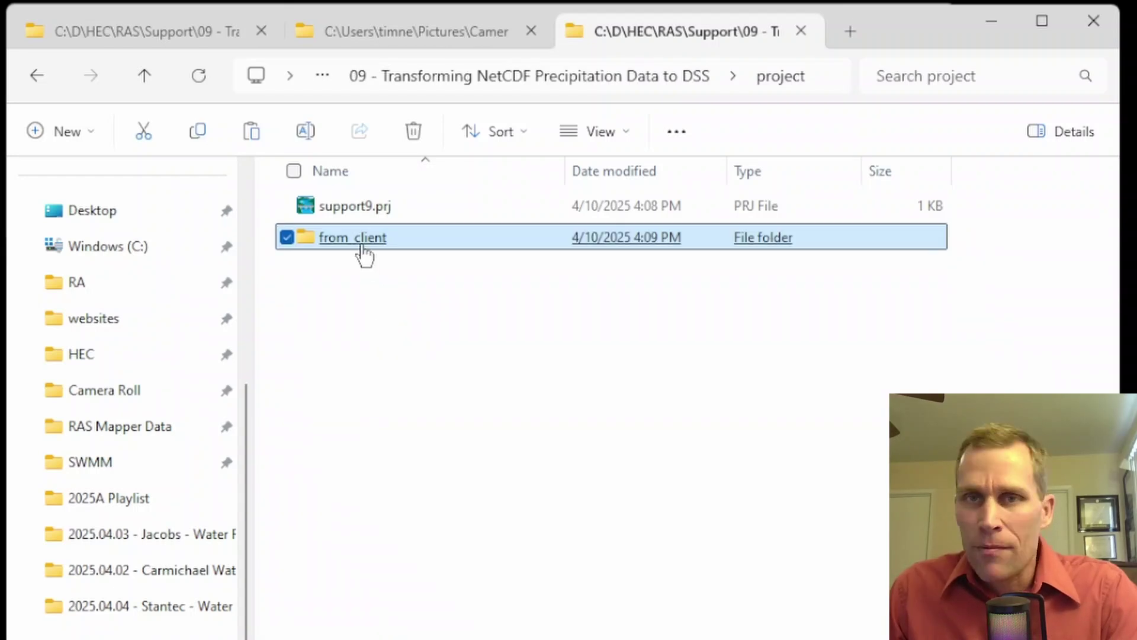
pyautogui.doubleClick(363, 244)
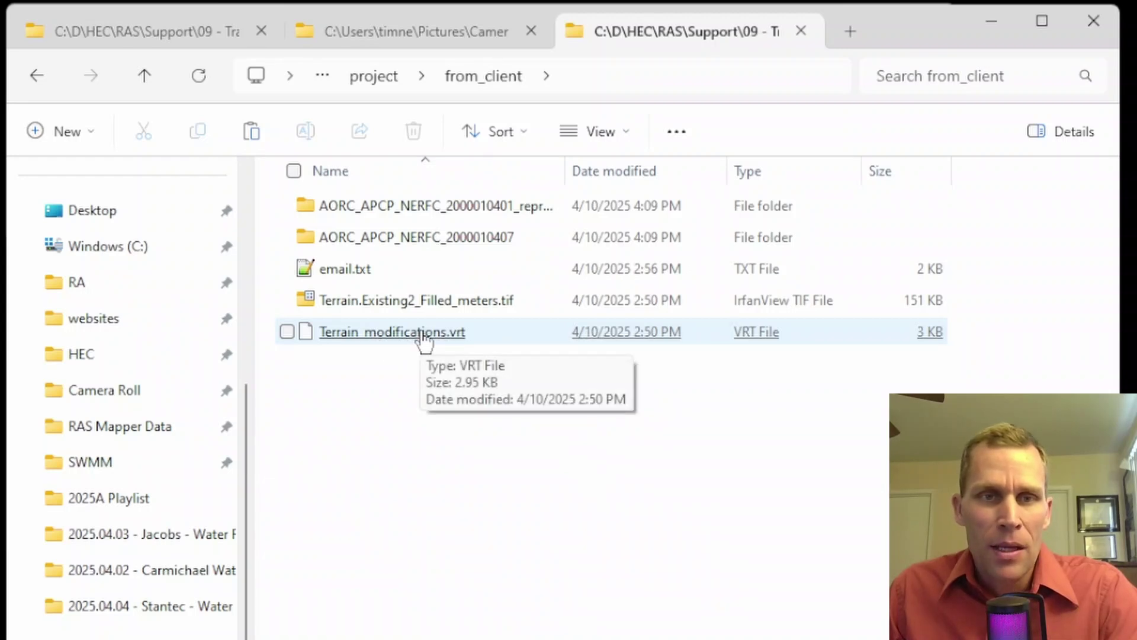
pyautogui.moveTo(564, 171); pyautogui.dragTo(727, 171)
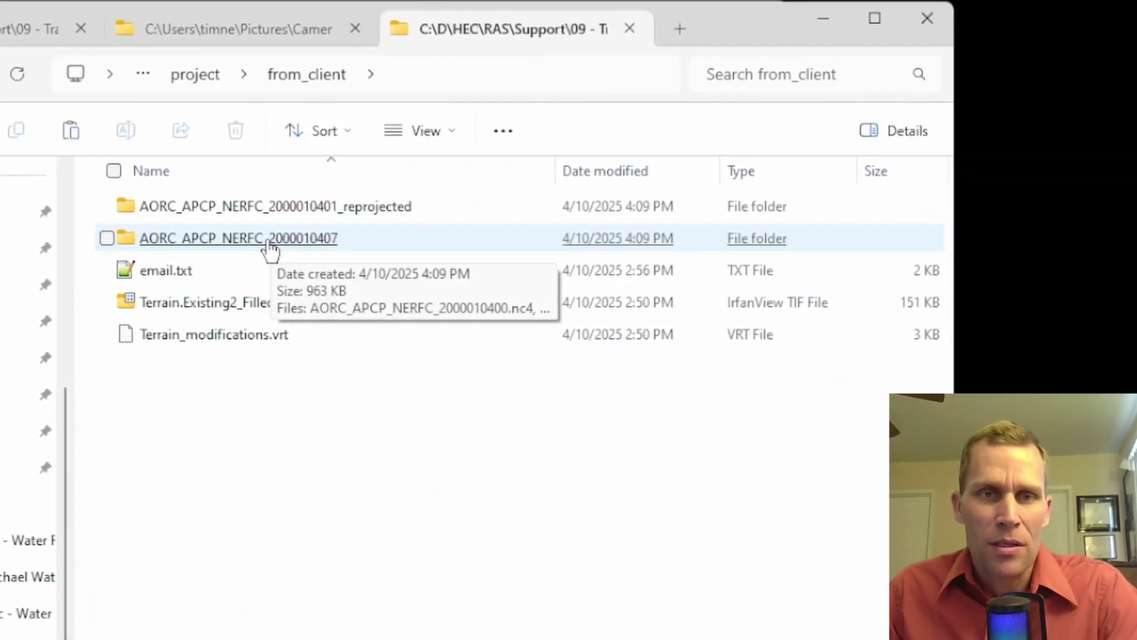
pyautogui.doubleClick(268, 243)
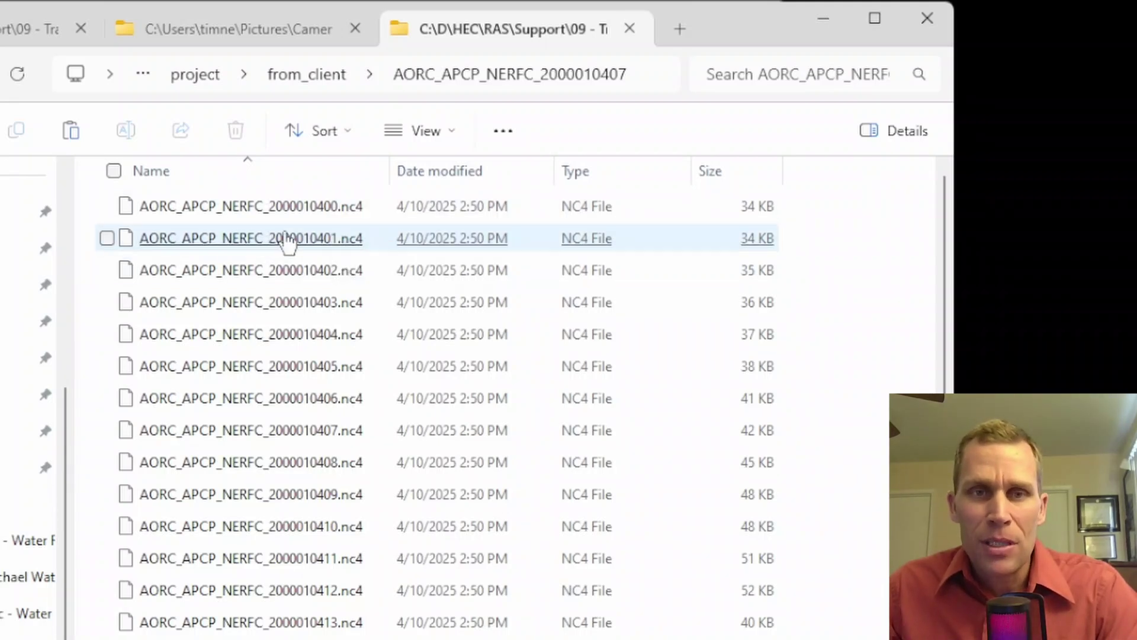
pyautogui.scroll(-1, 287, 106)
pyautogui.scroll(-1, 287, 107)
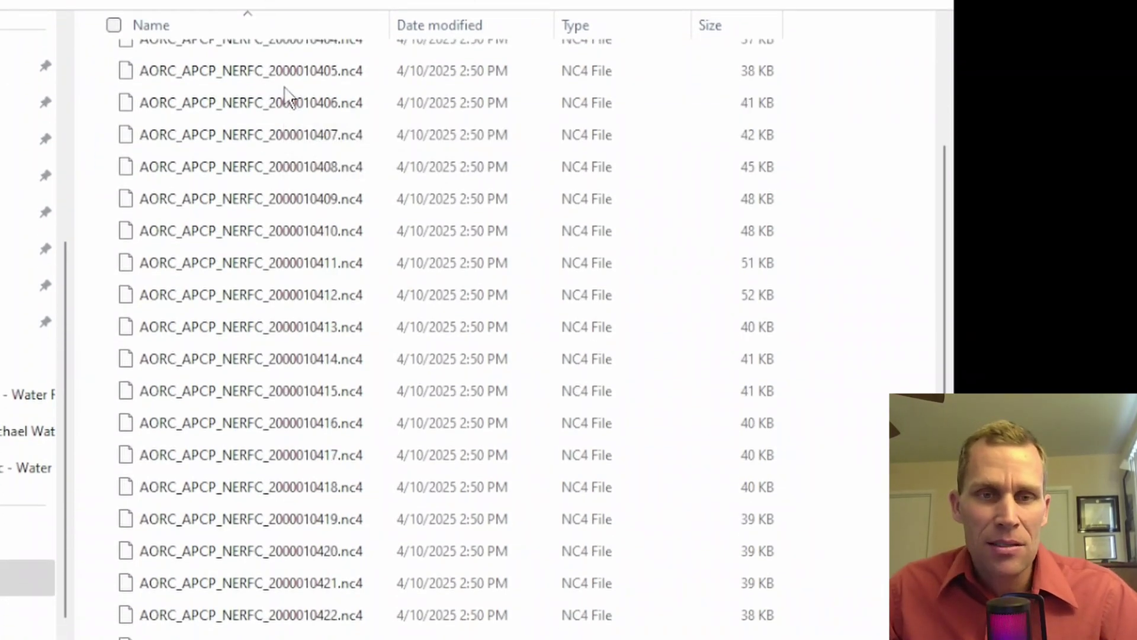
pyautogui.scroll(2, 266, 633)
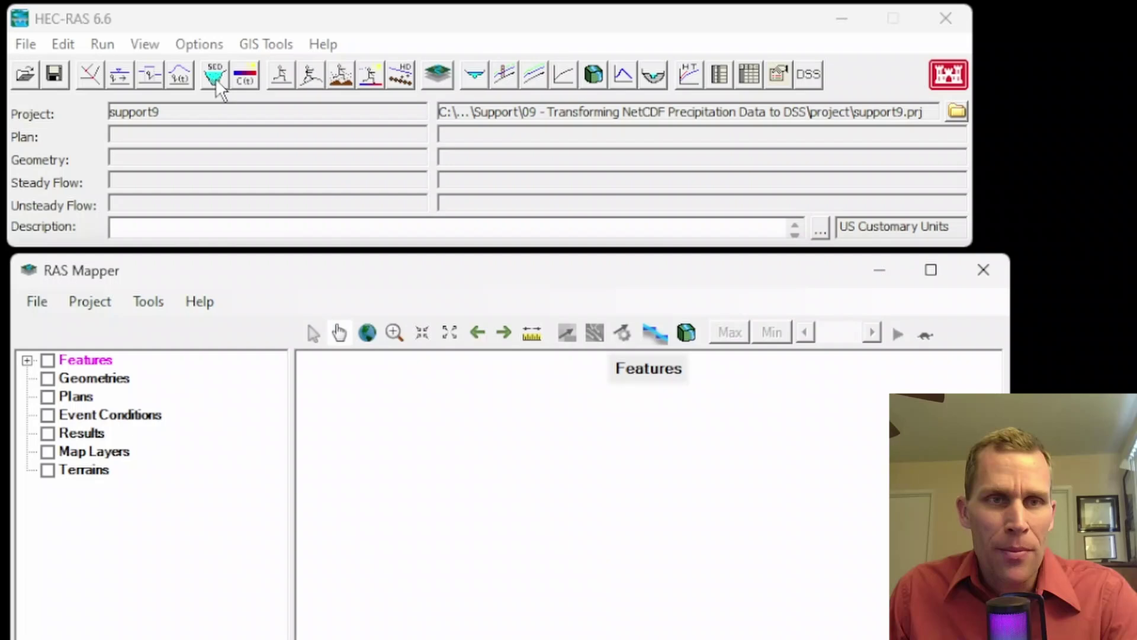
# Step: Launch RAS Mapper and open its Options at the Projection page
pyautogui.click(267, 44)
pyautogui.click(294, 73)
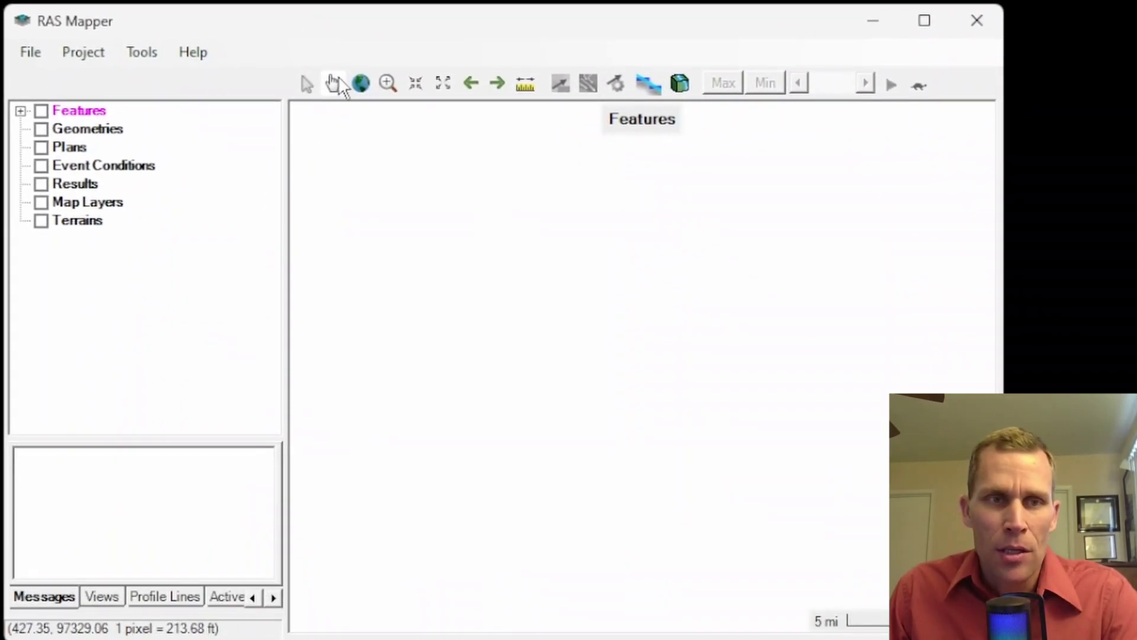
pyautogui.rightClick(86, 220)
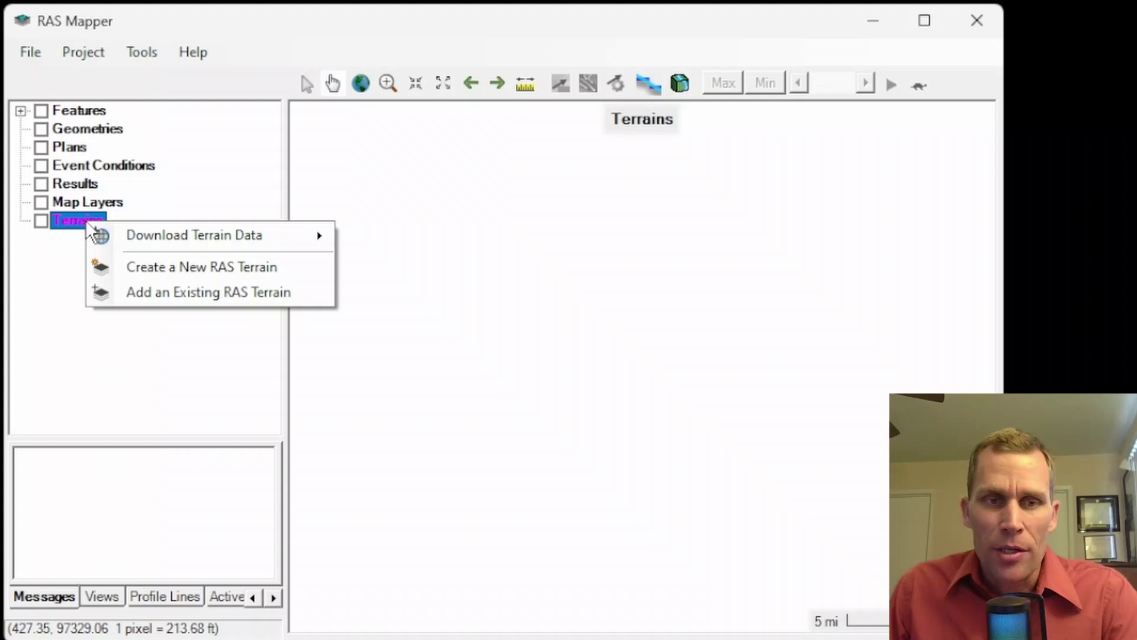
pyautogui.click(143, 50)
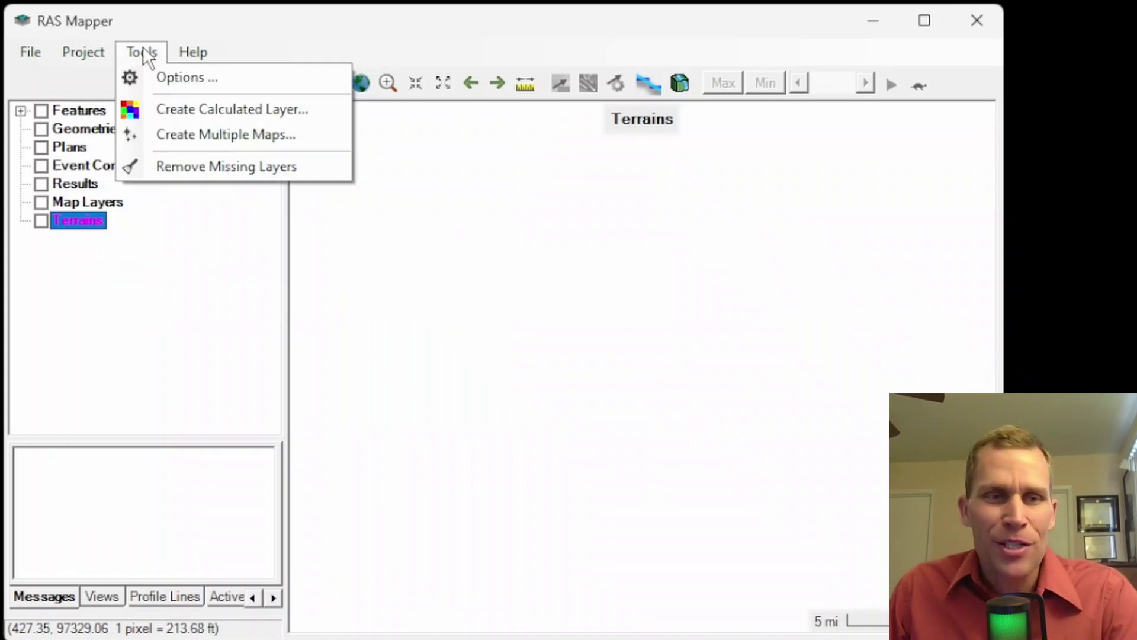
pyautogui.click(164, 74)
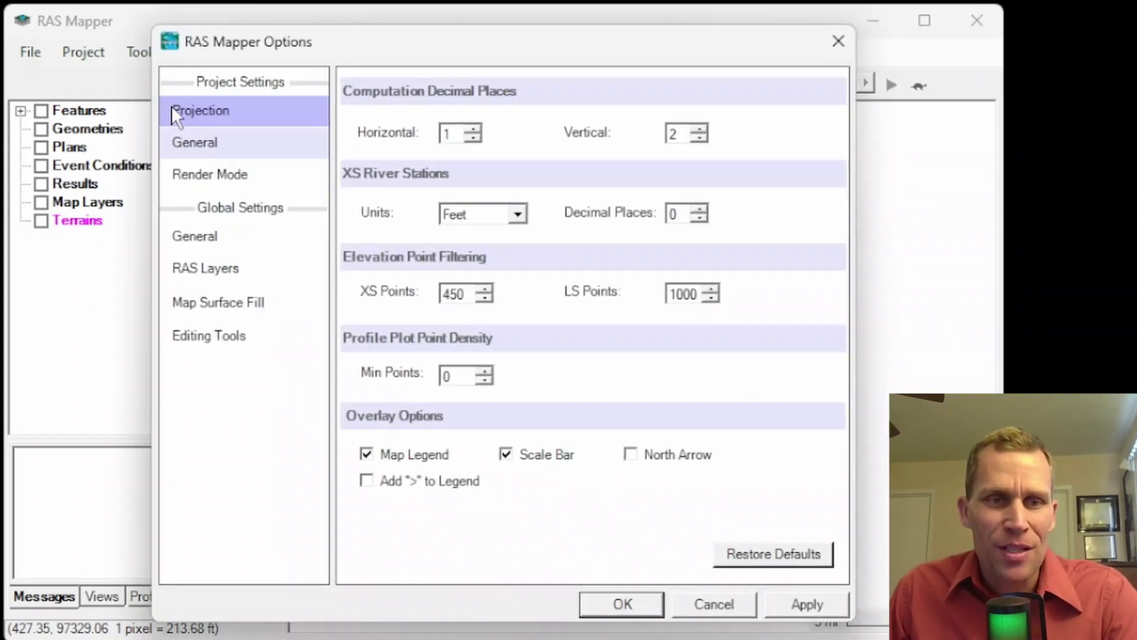
pyautogui.click(204, 110)
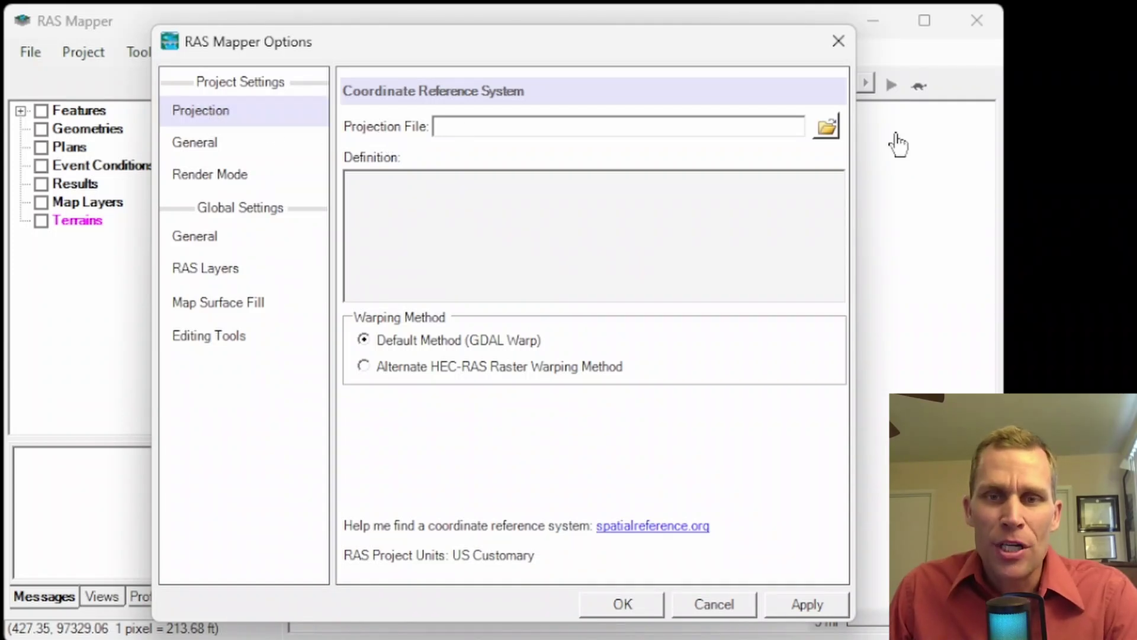
pyautogui.click(723, 131)
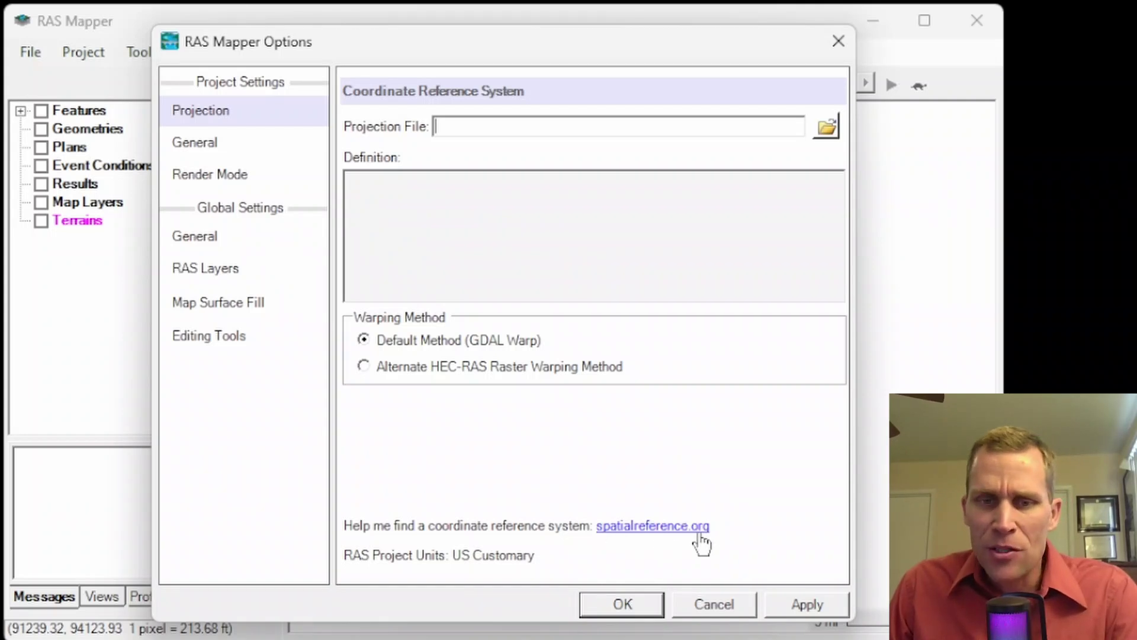
# Step: Search spatialreference.org's EPSG references for 'massa'
pyautogui.click(652, 526)
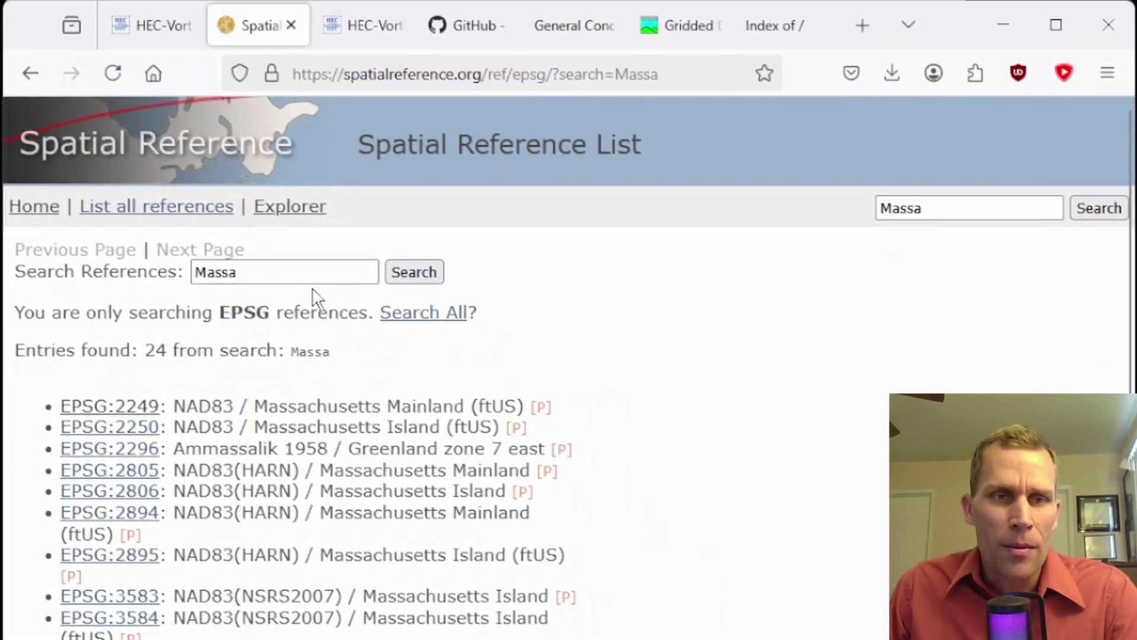
pyautogui.moveTo(308, 274); pyautogui.dragTo(112, 268)
pyautogui.click(87, 161)
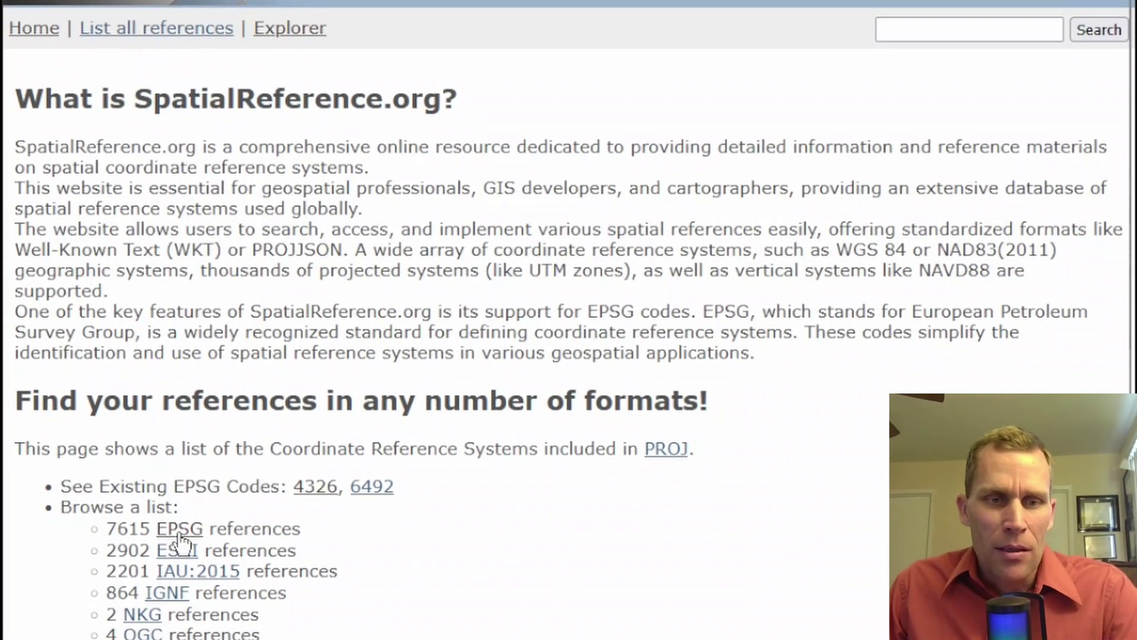
pyautogui.click(179, 534)
pyautogui.click(255, 92)
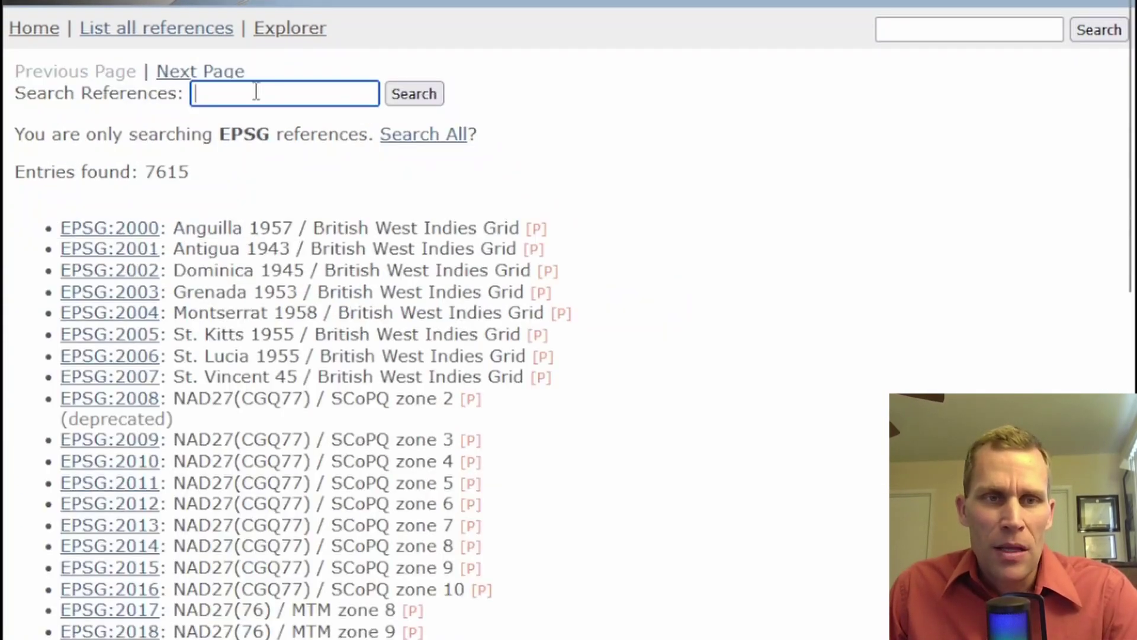
pyautogui.write('massa')
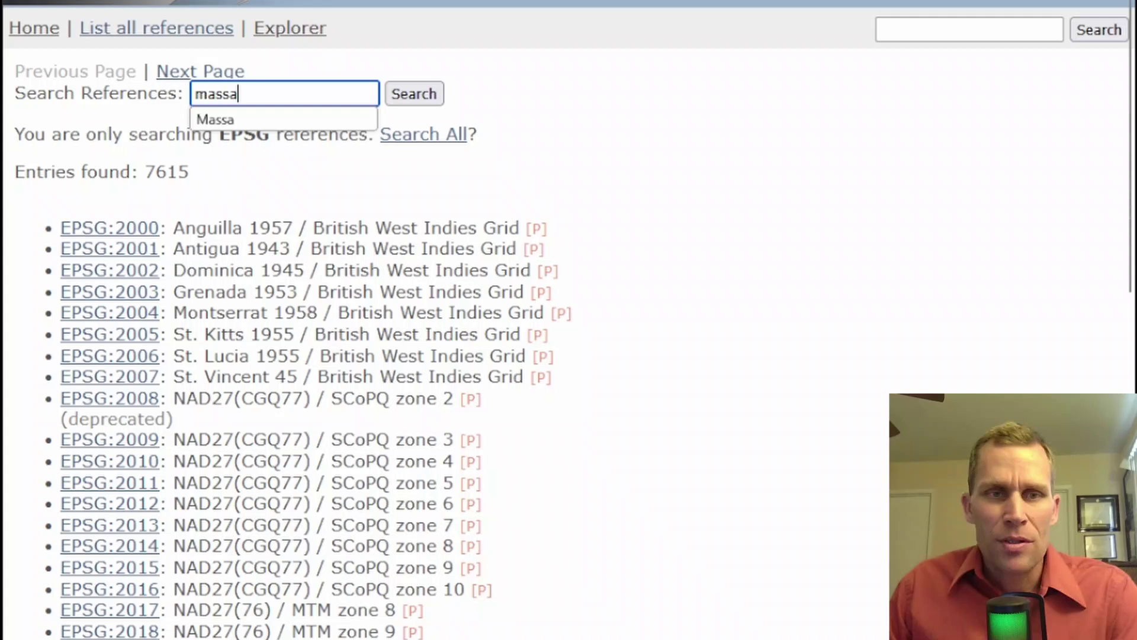
pyautogui.click(418, 95)
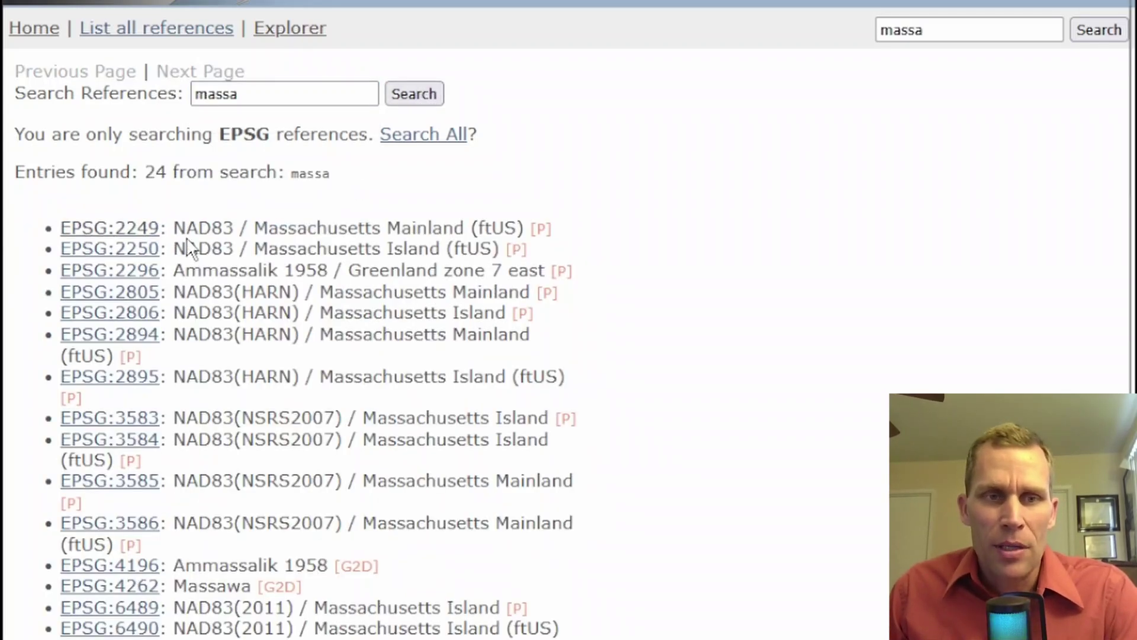
# Step: Download the EPSG:2249 NAD83 / Massachusetts Mainland (ftUS) projection as 2249.prj
pyautogui.click(125, 234)
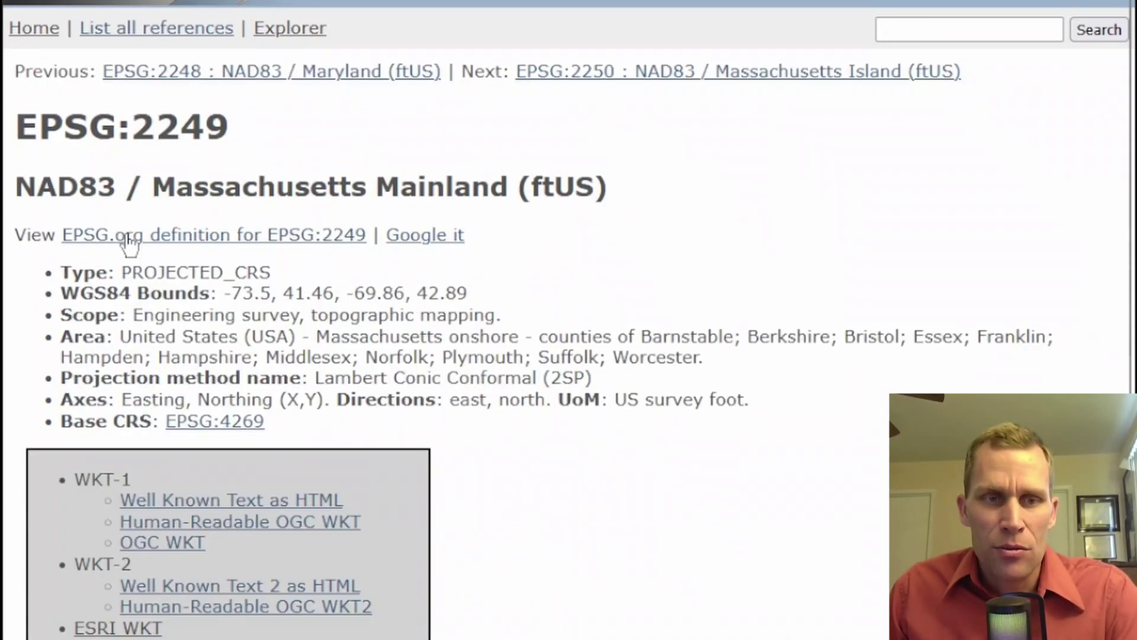
pyautogui.scroll(-7, 570, 342)
pyautogui.scroll(-2, 622, 464)
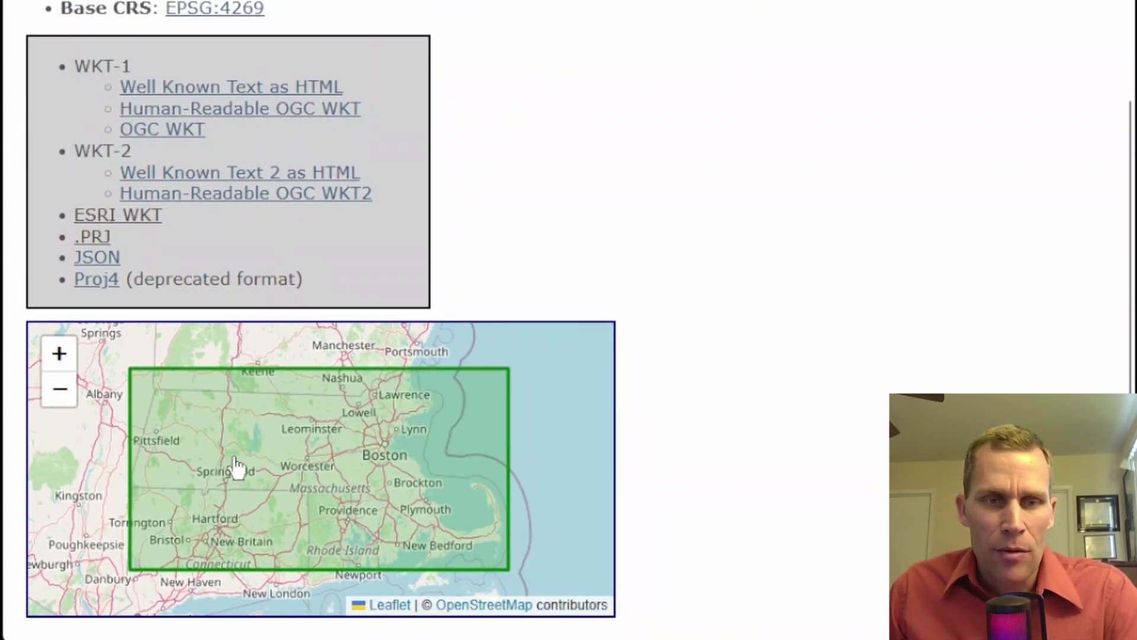
pyautogui.click(100, 257)
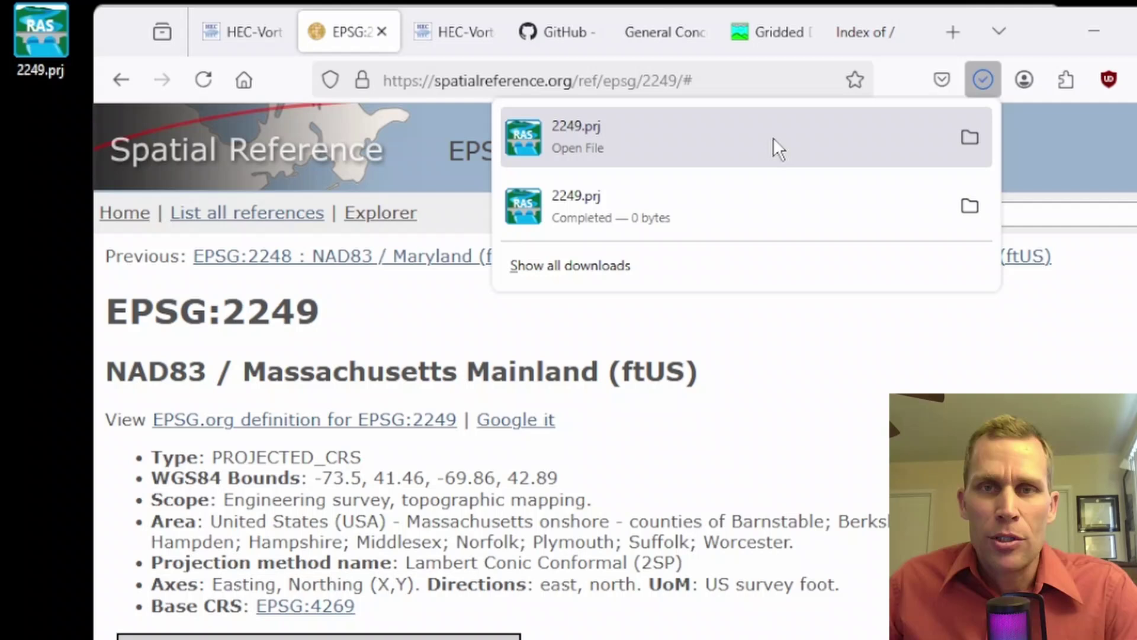
# Step: Move the downloaded 2249.prj from the desktop into the project folder
pyautogui.click(983, 80)
pyautogui.click(1101, 31)
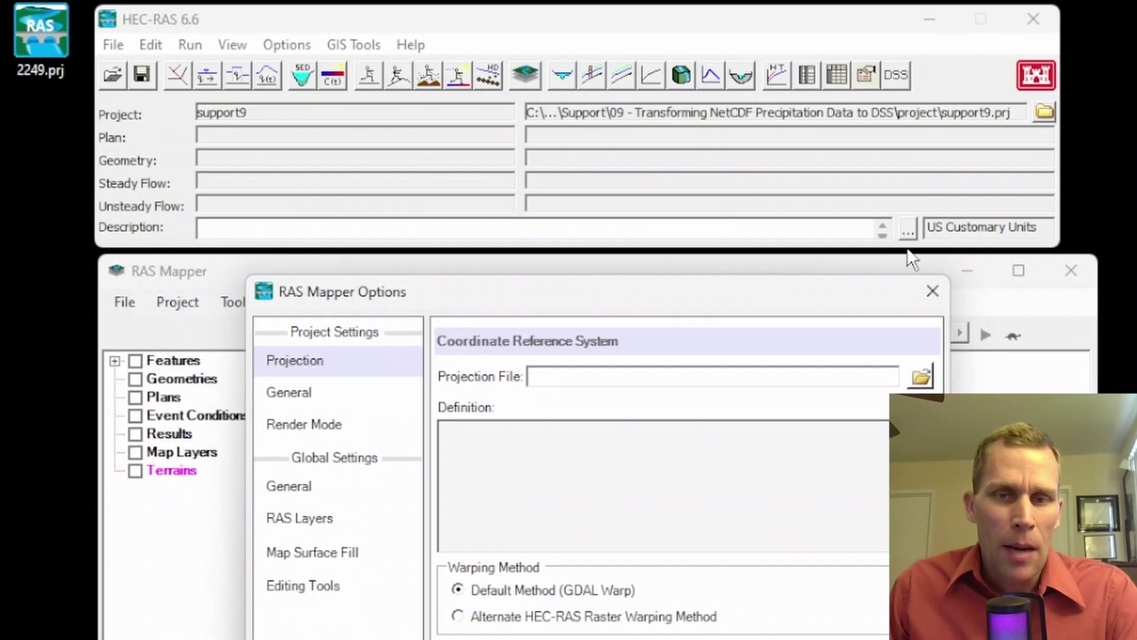
pyautogui.hotkey('alt', 'Tab')
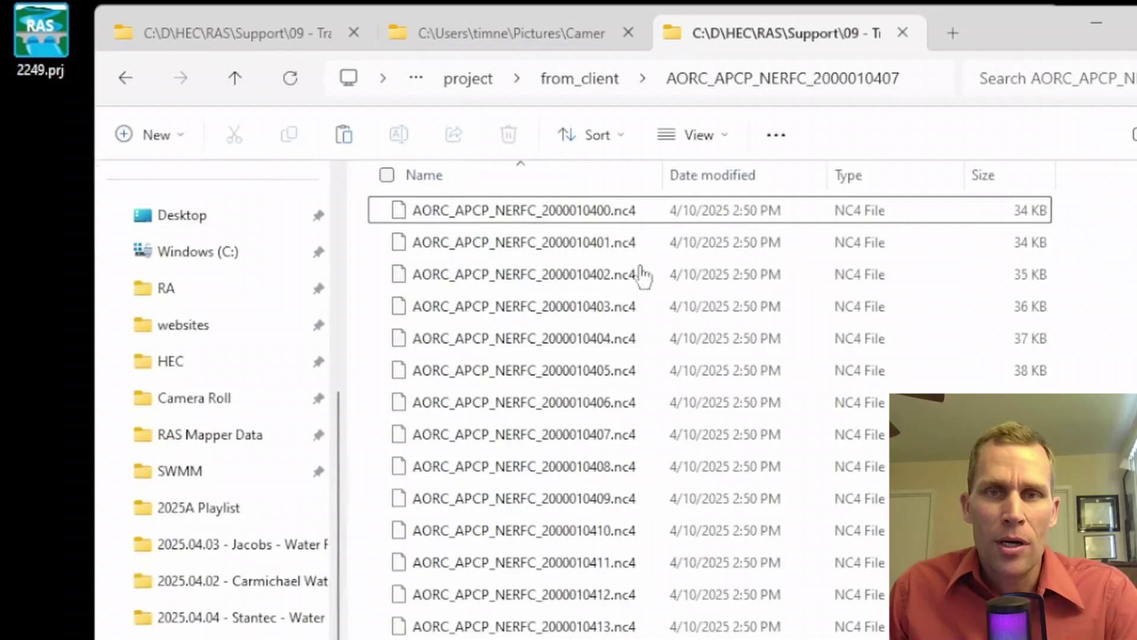
pyautogui.click(461, 81)
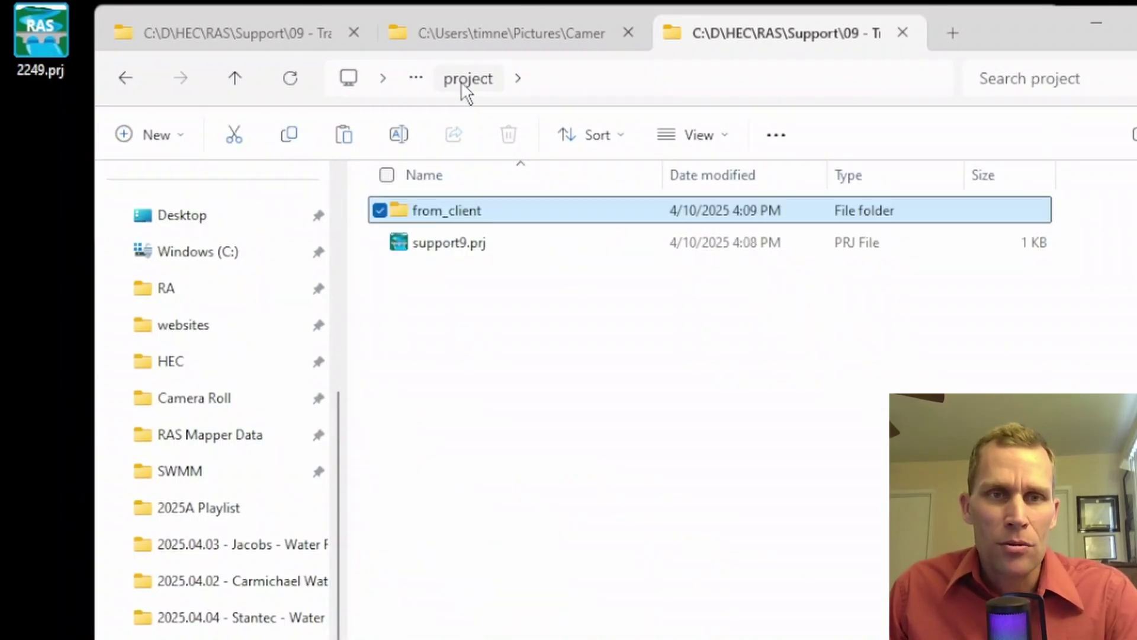
pyautogui.moveTo(65, 52); pyautogui.dragTo(452, 432)
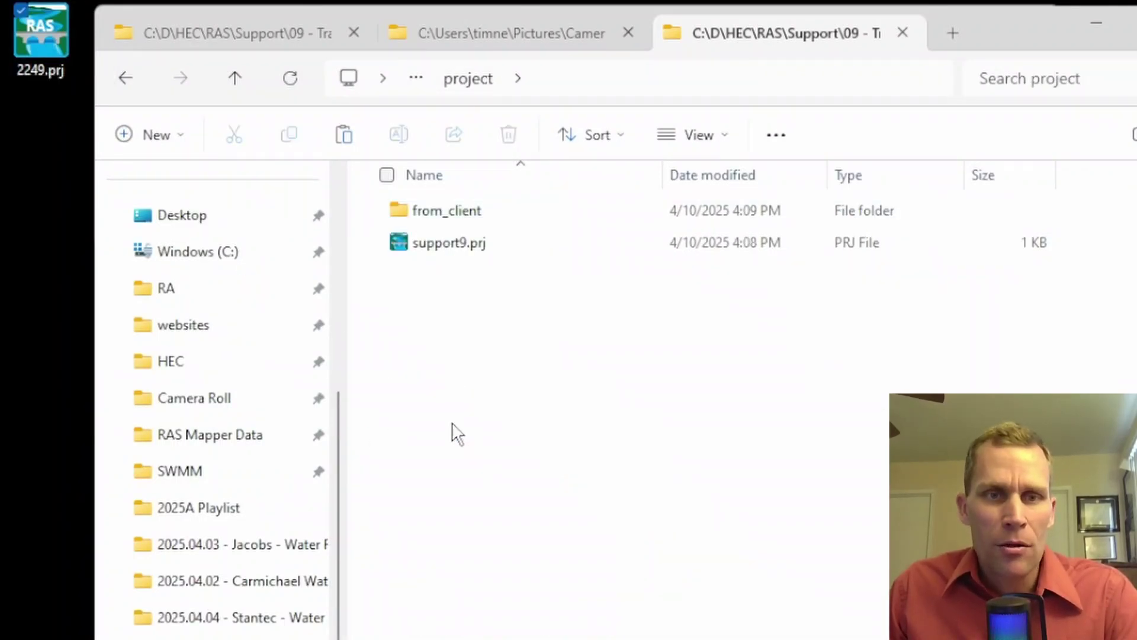
# Step: Rename the projection file to projection_epsg_2249.prj
pyautogui.press('F2')
pyautogui.press('Home')
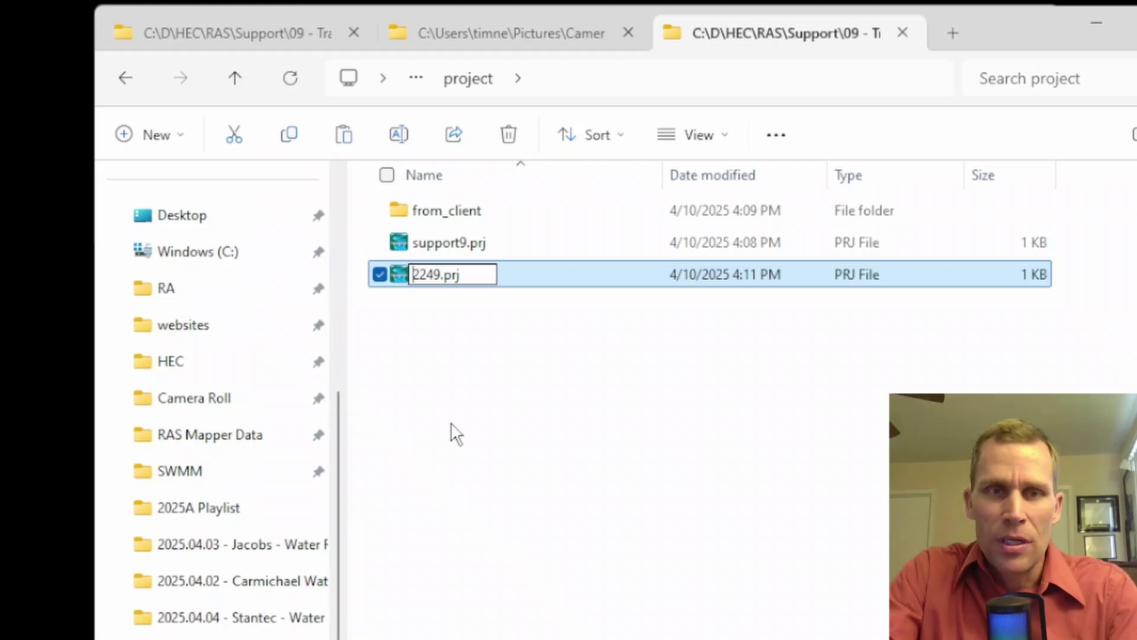
pyautogui.write('pro')
pyautogui.write('jection_ep')
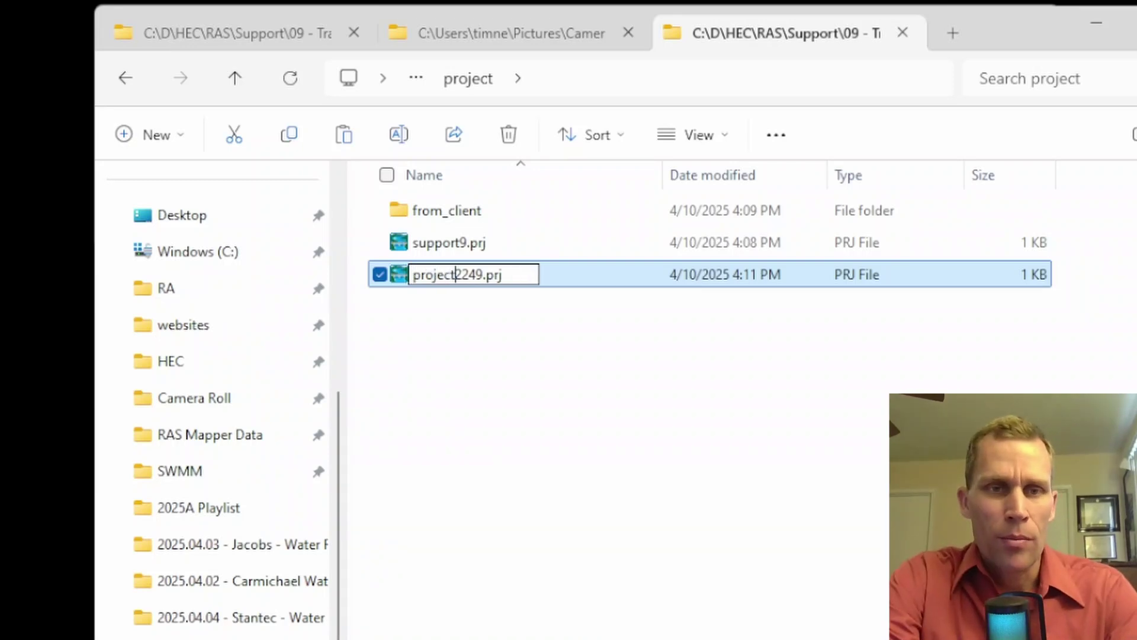
pyautogui.write('sg_')
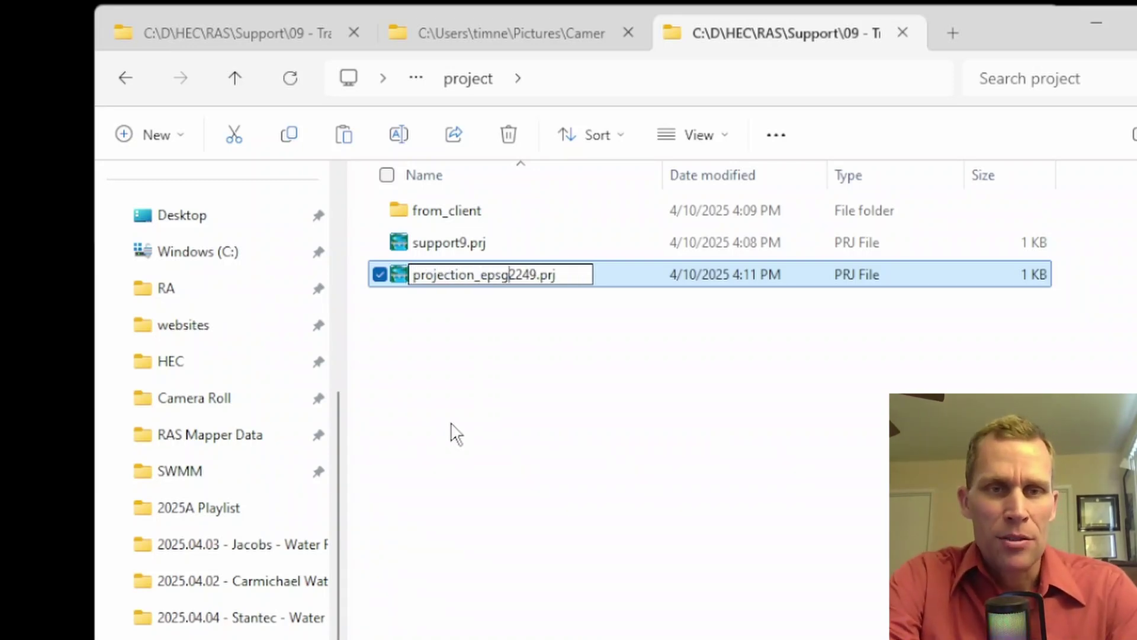
pyautogui.click(631, 290)
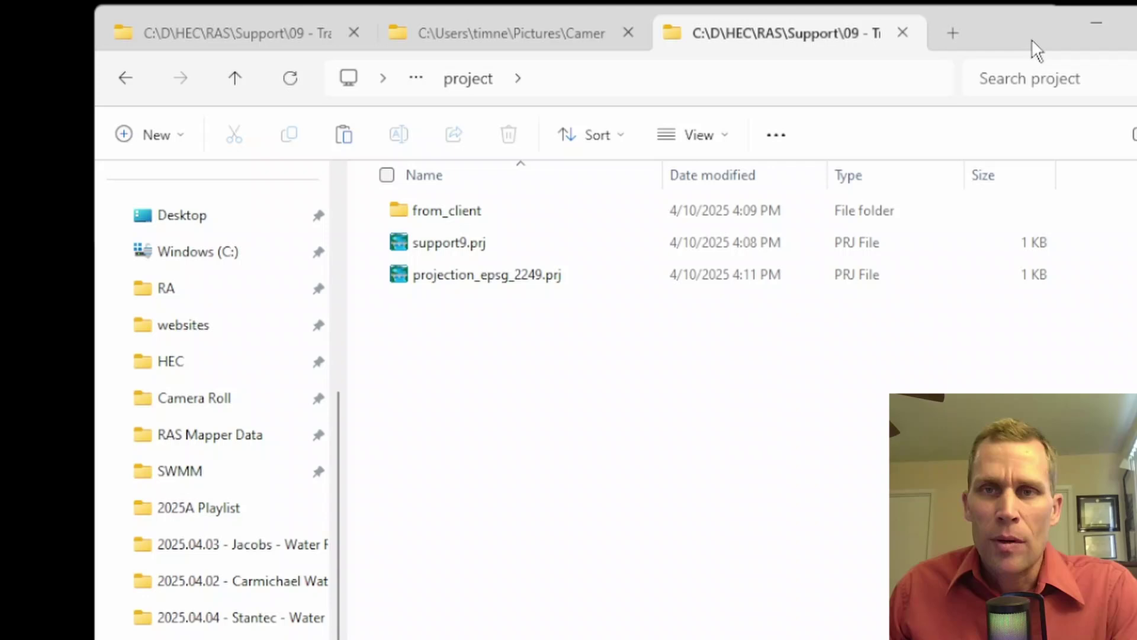
pyautogui.click(1096, 29)
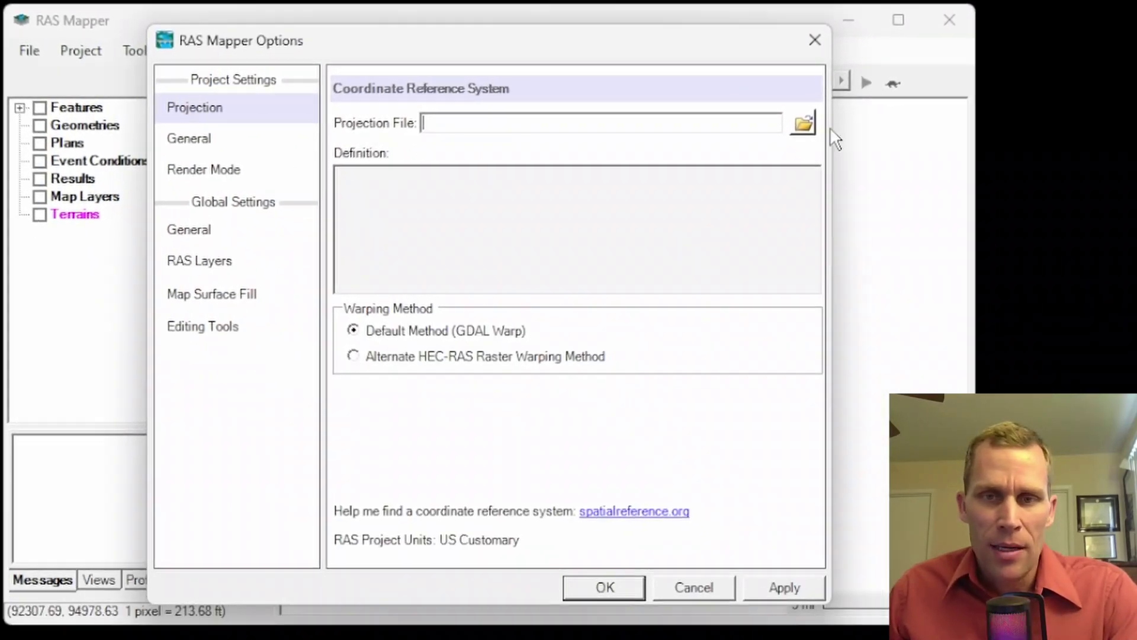
# Step: Set projection_epsg_2249.prj as the RAS Mapper project projection and apply it
pyautogui.click(804, 125)
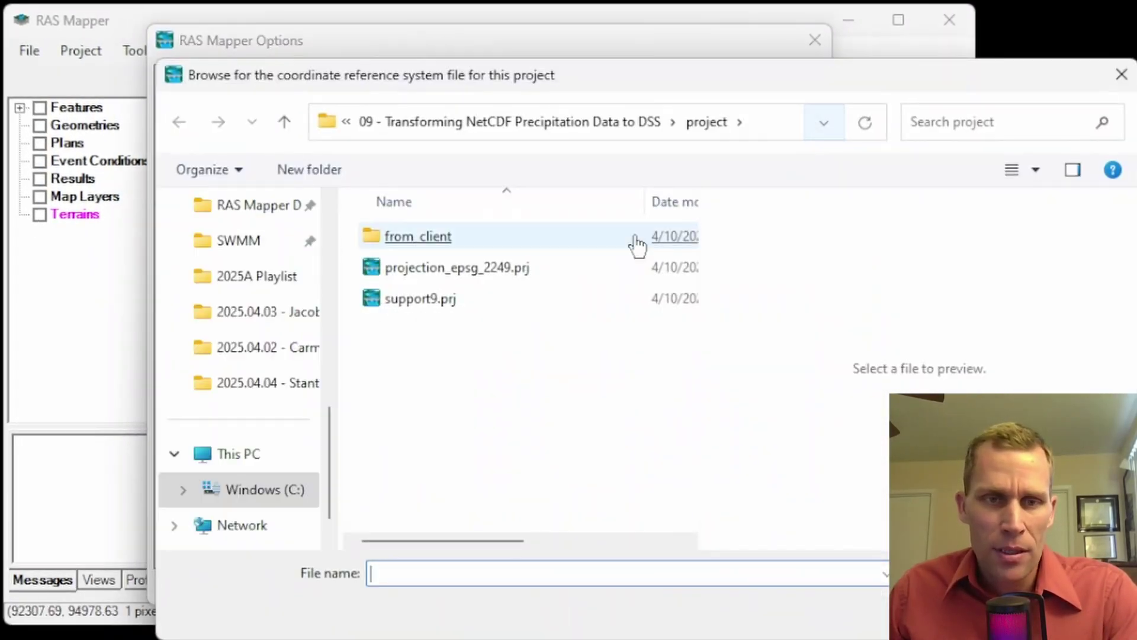
pyautogui.doubleClick(426, 270)
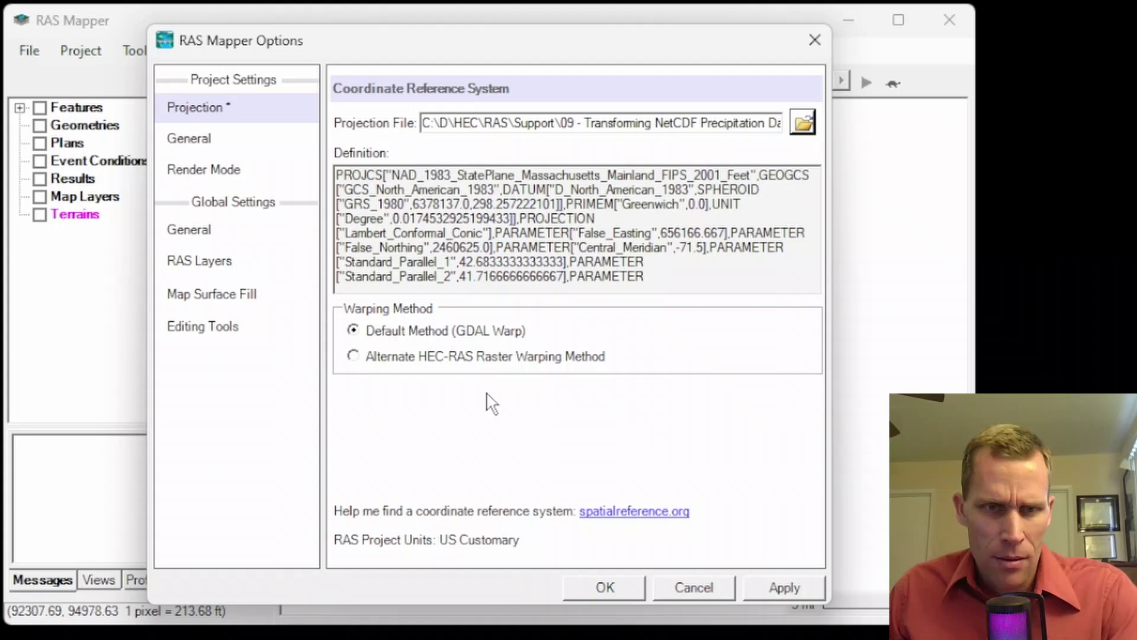
pyautogui.click(751, 583)
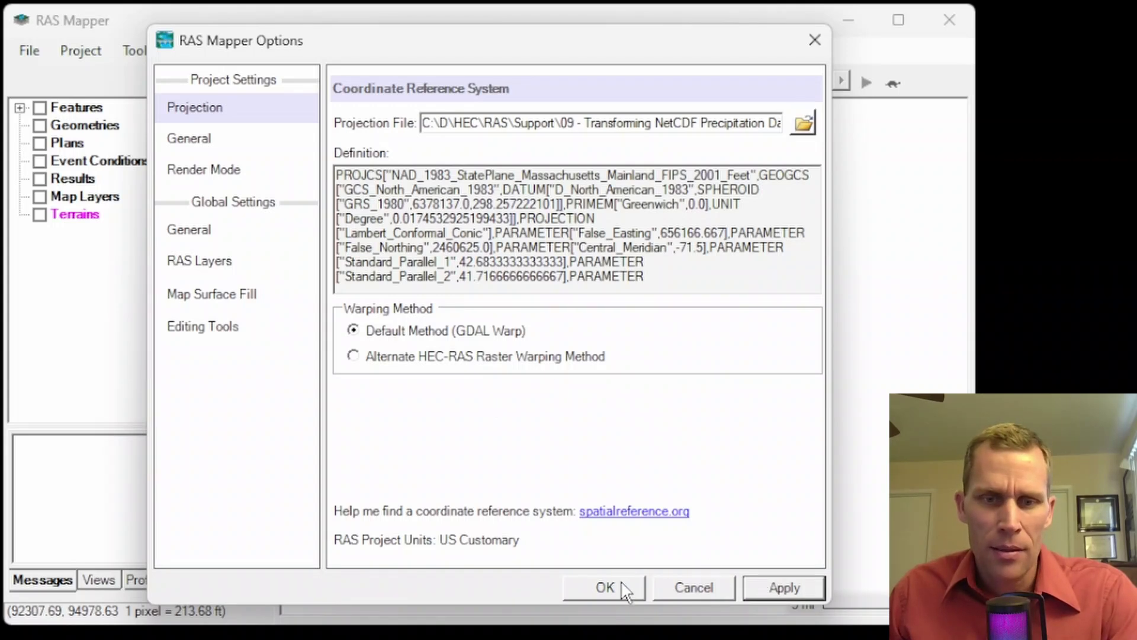
pyautogui.click(624, 591)
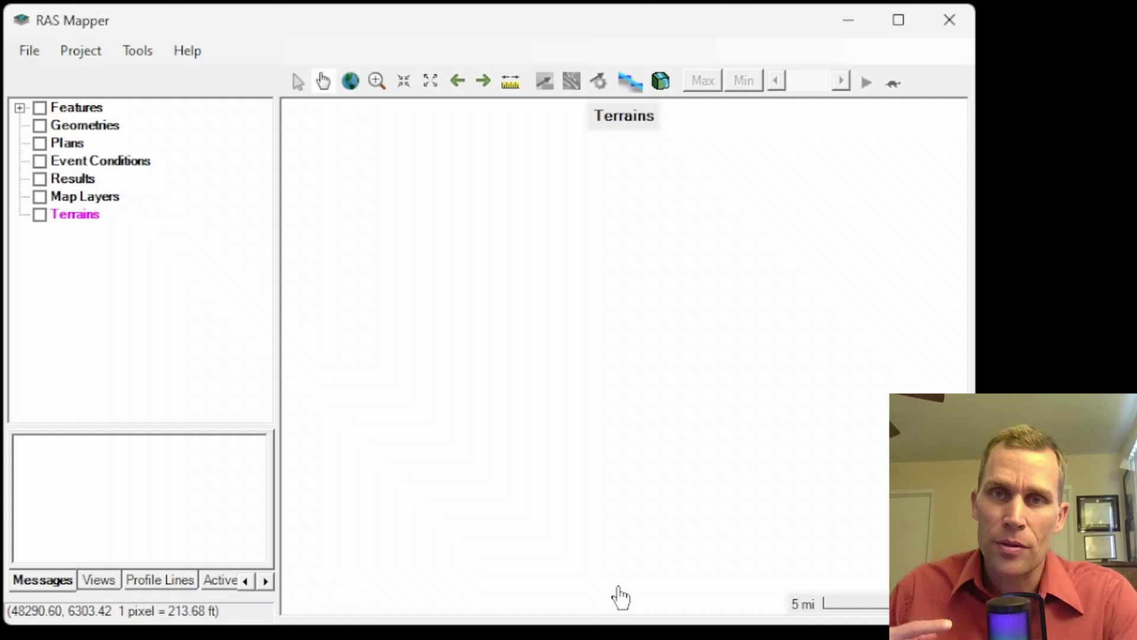
# Step: Build a RAS terrain from Terrain.Existing2_Filled_meters.tif with Meters to Feet vertical conversion
pyautogui.click(39, 215)
pyautogui.rightClick(70, 214)
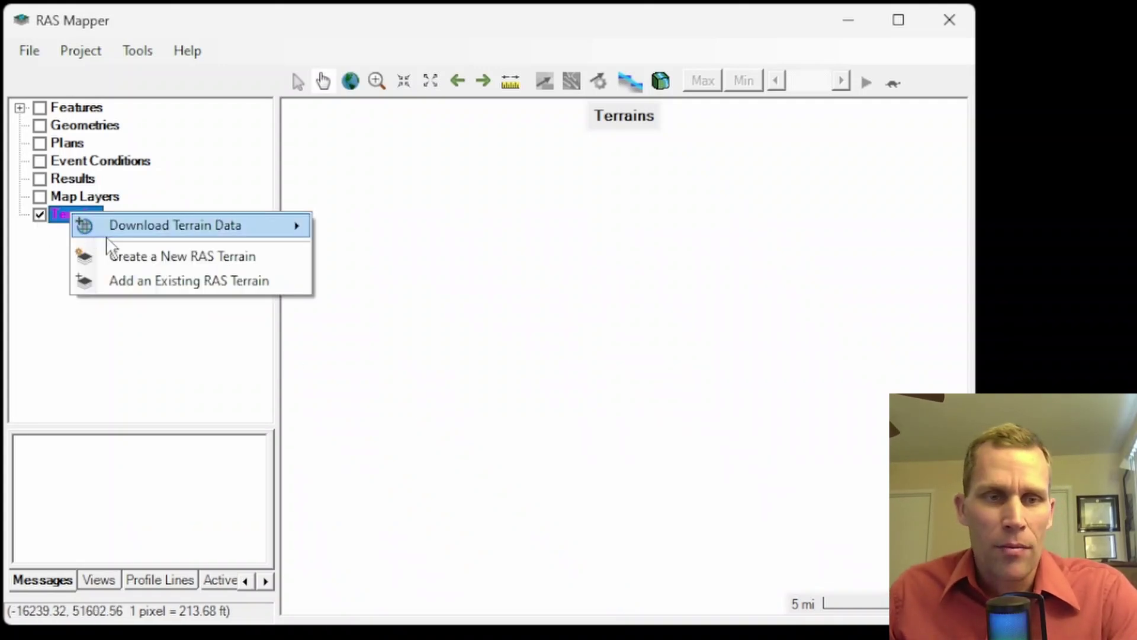
pyautogui.click(145, 260)
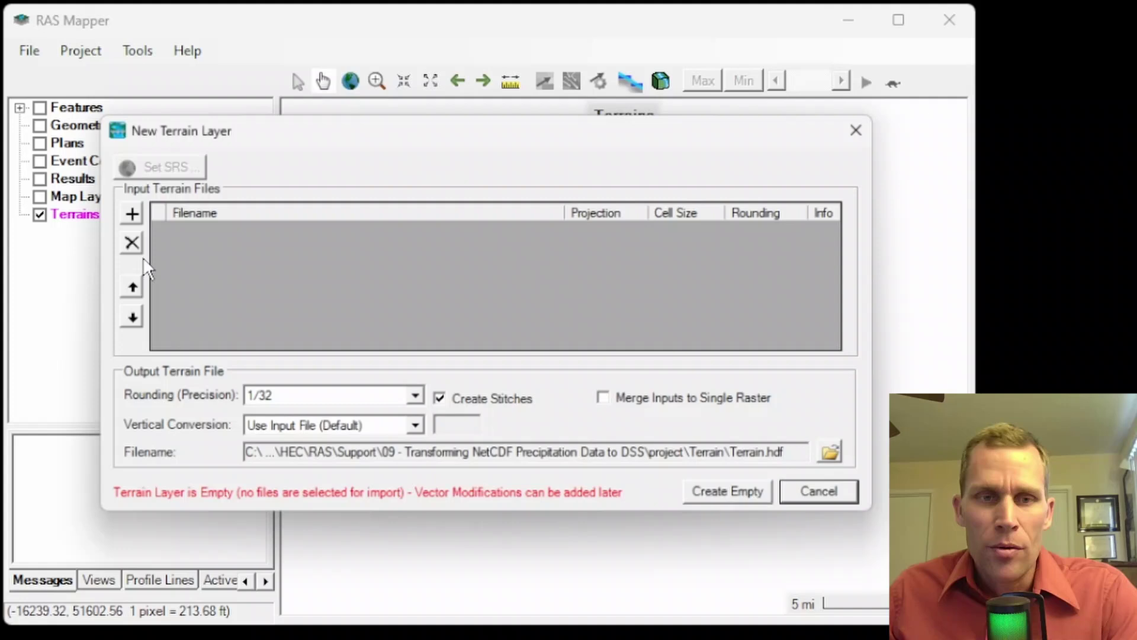
pyautogui.click(118, 210)
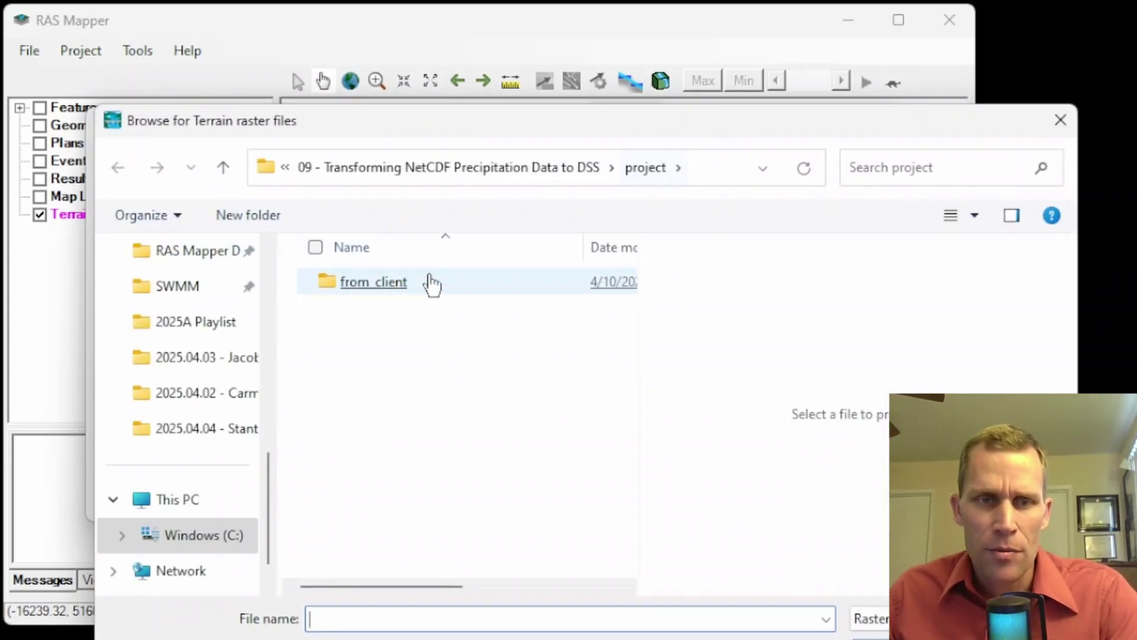
pyautogui.doubleClick(382, 288)
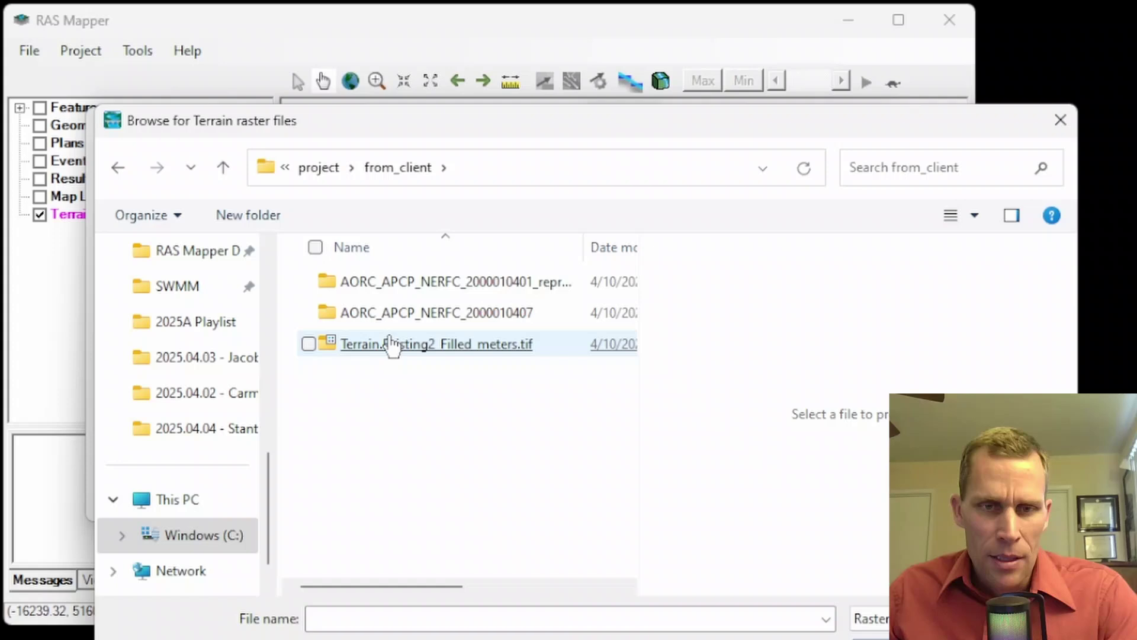
pyautogui.doubleClick(396, 347)
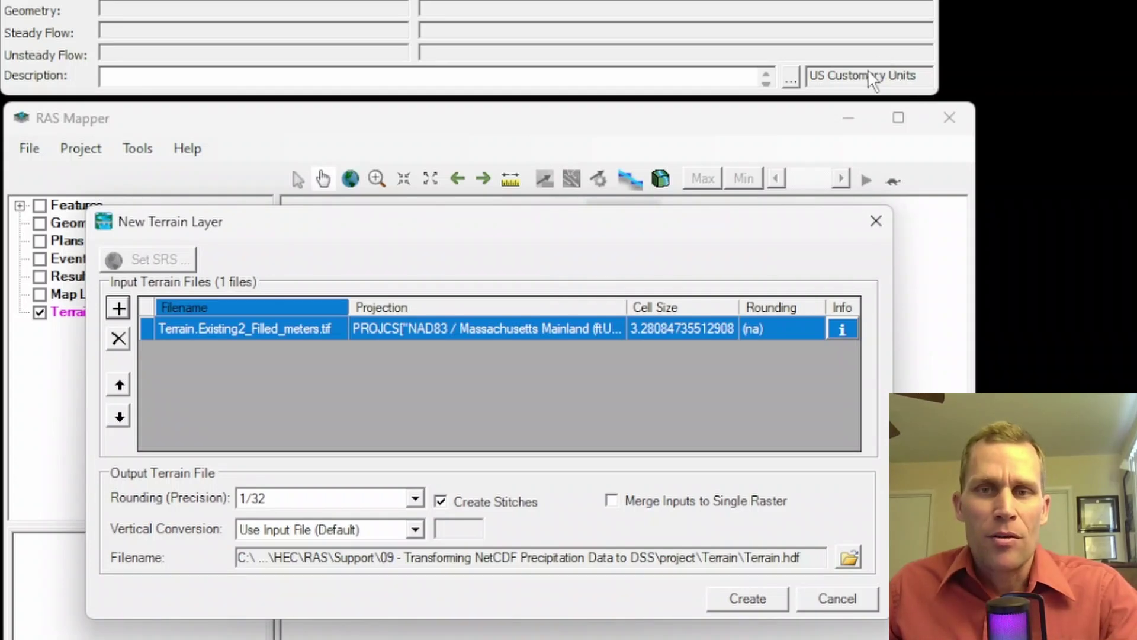
pyautogui.click(417, 531)
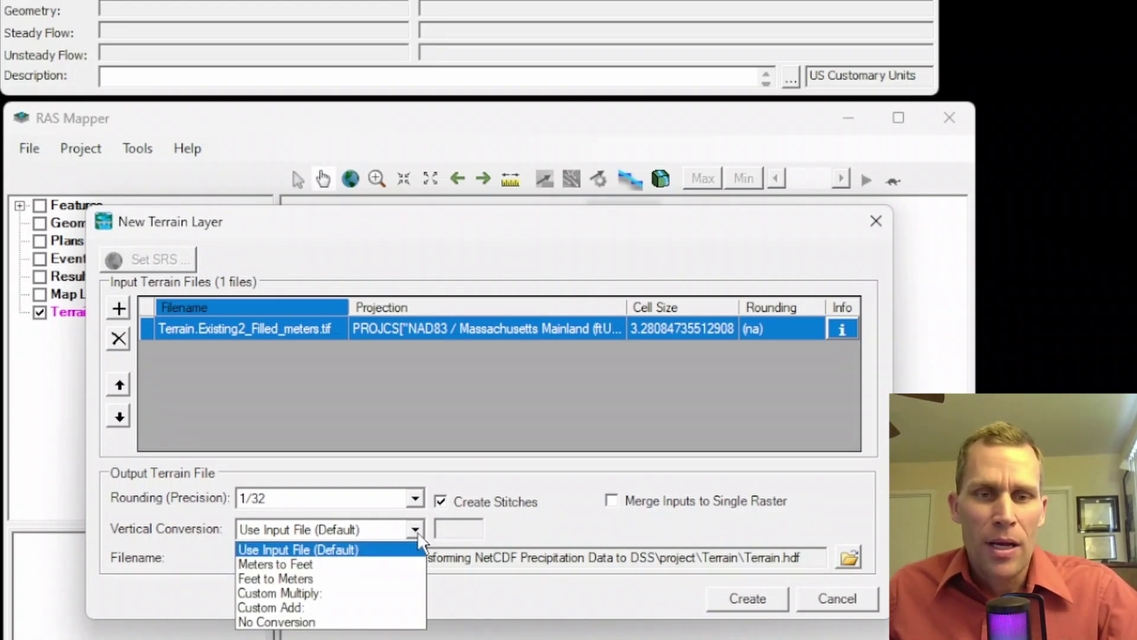
pyautogui.click(362, 563)
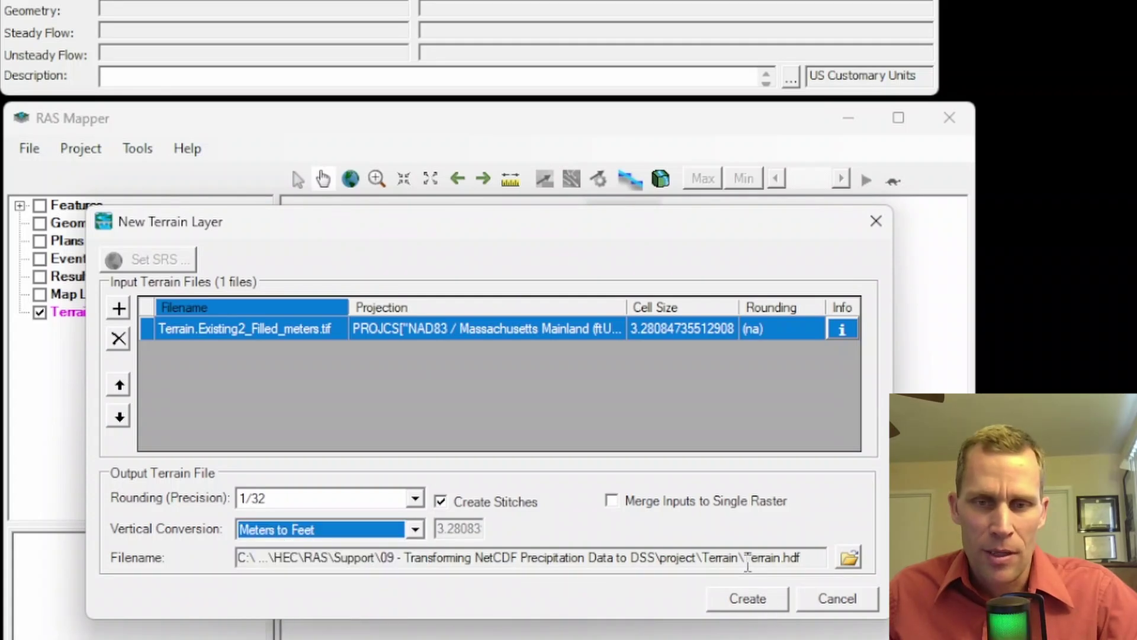
pyautogui.click(762, 598)
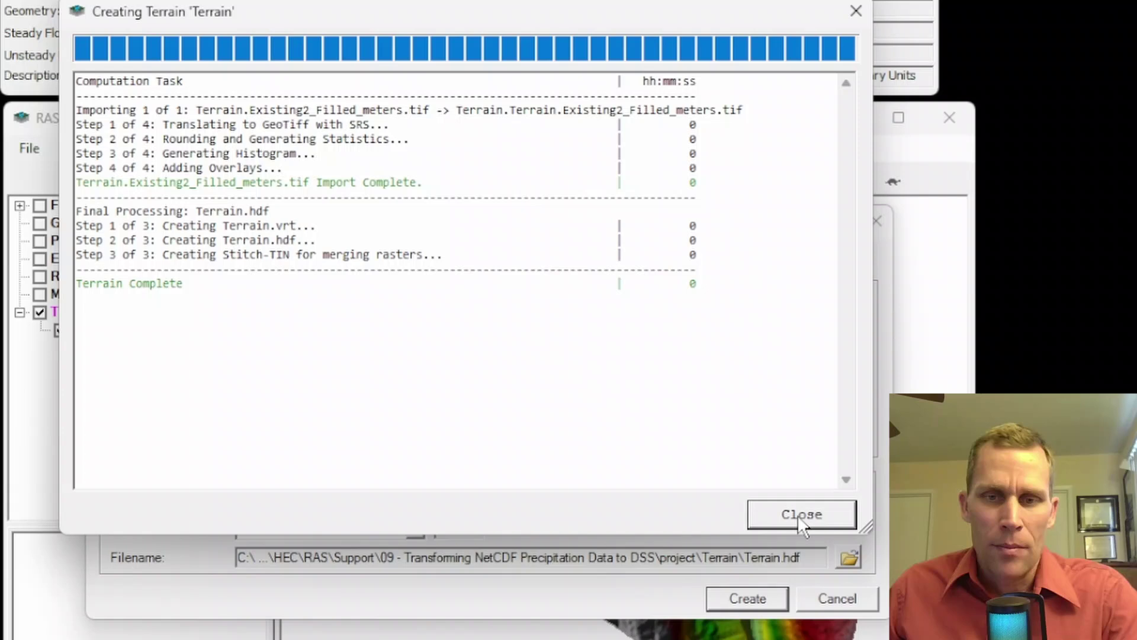
pyautogui.click(799, 514)
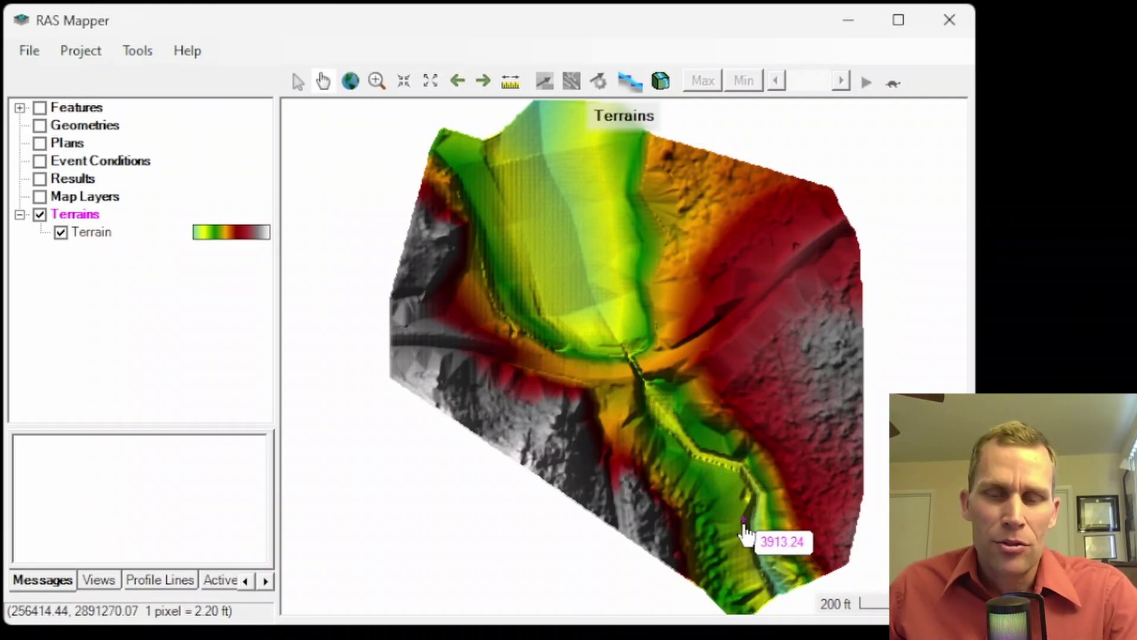
# Step: Add a Google Satellite web imagery layer to RAS Mapper
pyautogui.scroll(-1, 770, 367)
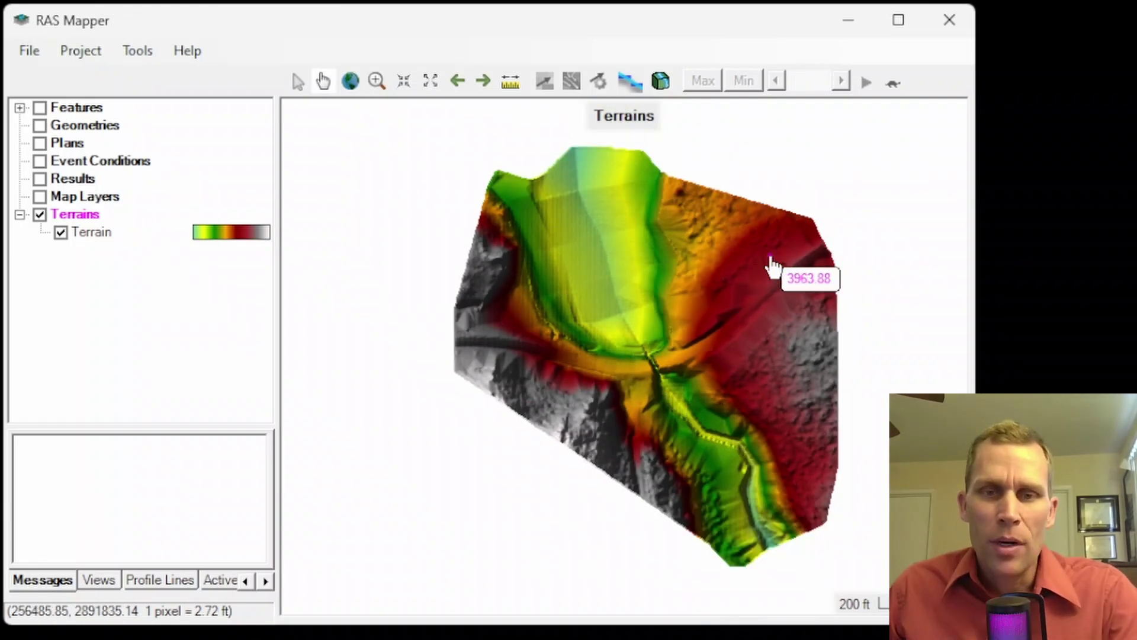
pyautogui.moveTo(769, 261); pyautogui.dragTo(634, 247)
pyautogui.moveTo(546, 256); pyautogui.dragTo(563, 254)
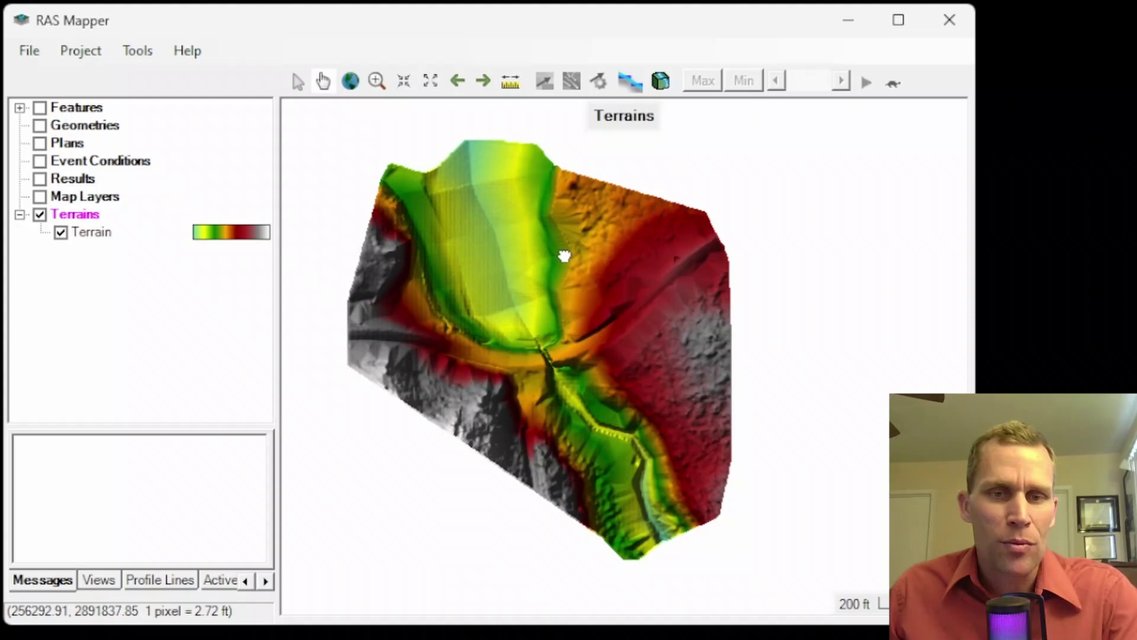
pyautogui.click(93, 56)
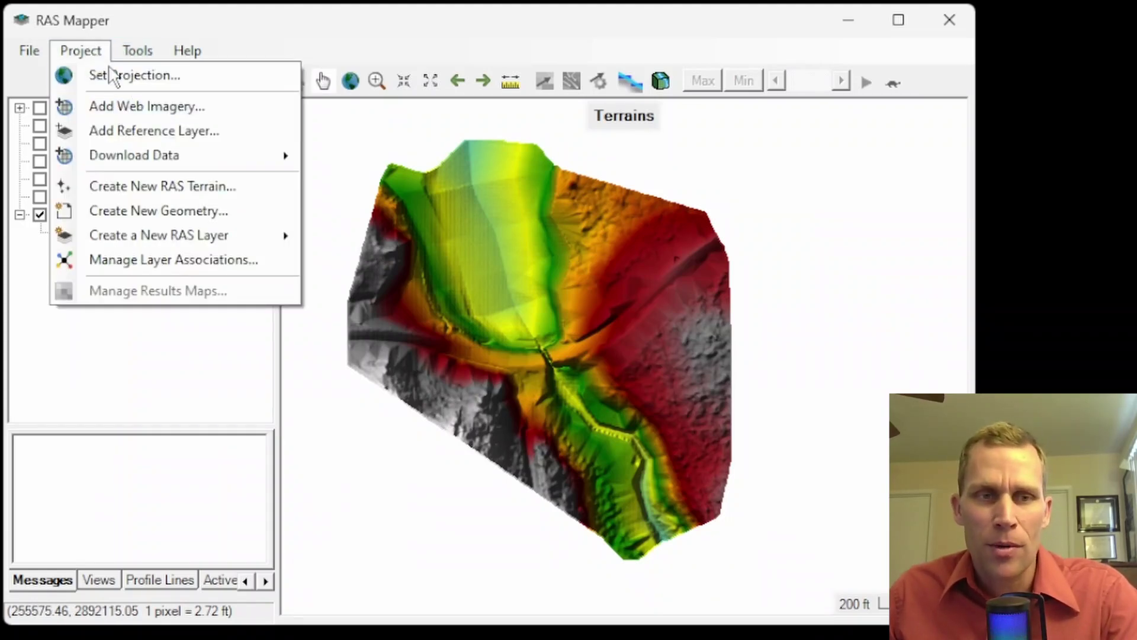
pyautogui.click(126, 109)
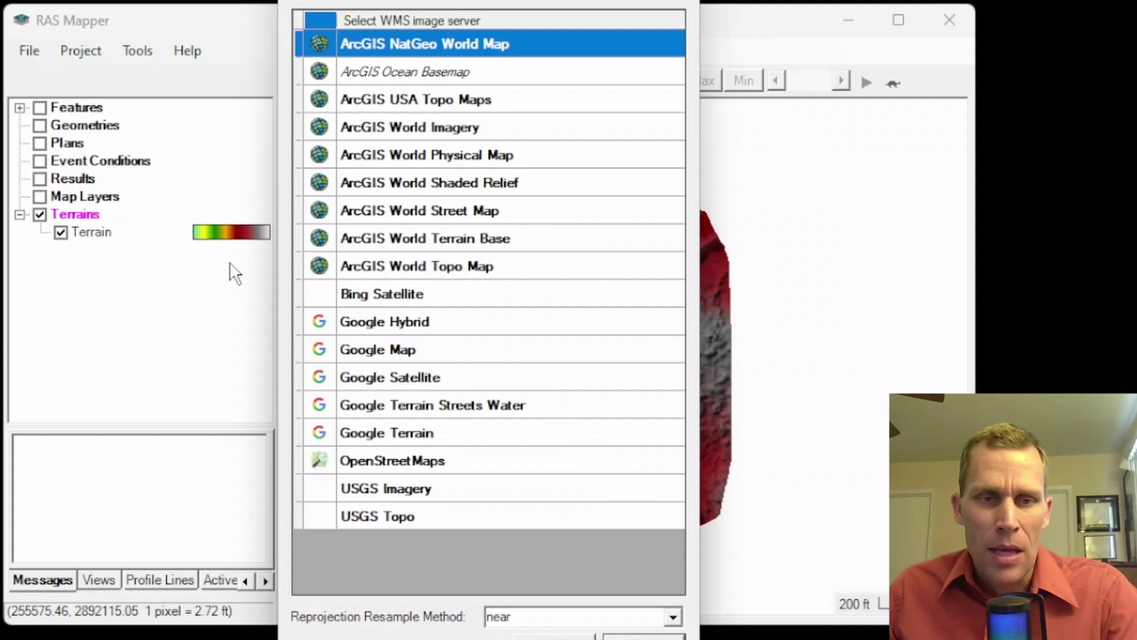
pyautogui.click(352, 363)
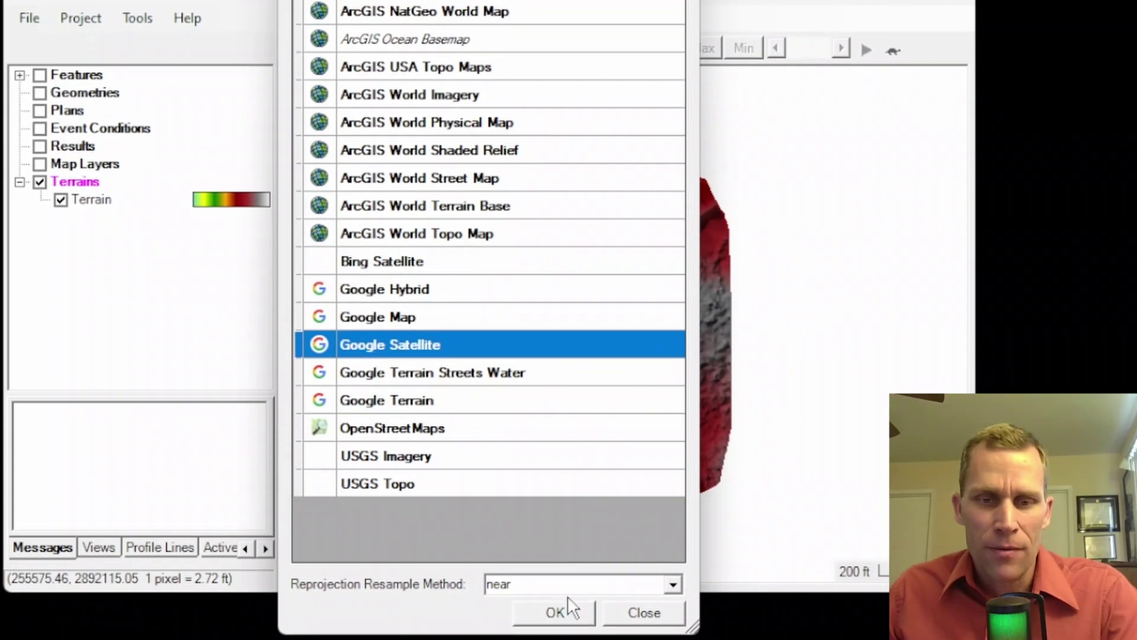
pyautogui.click(557, 612)
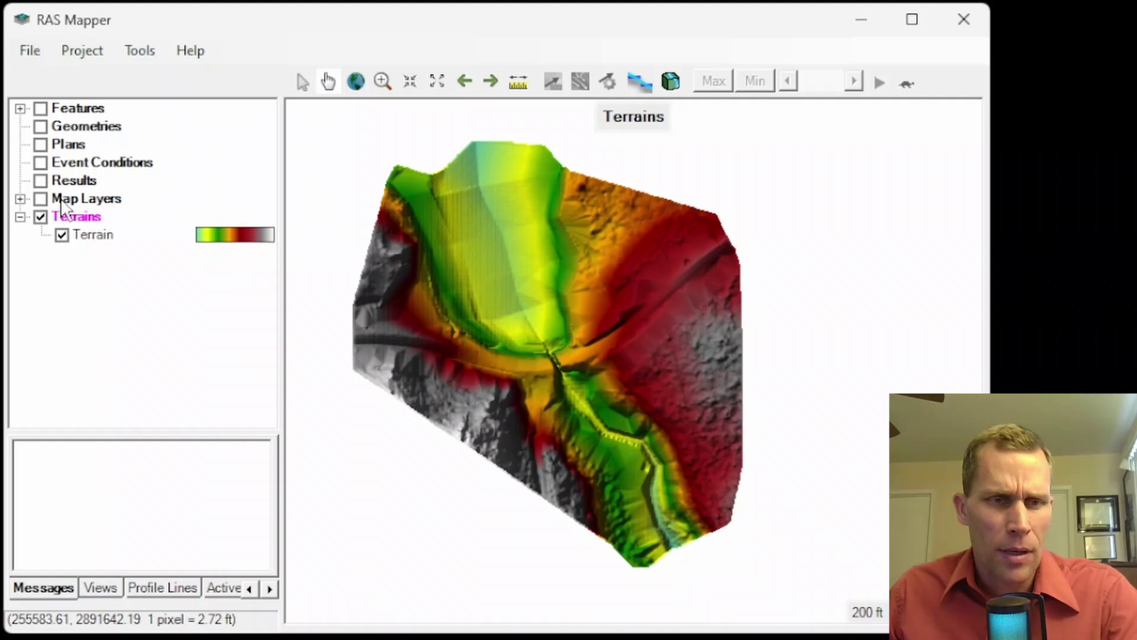
# Step: View the satellite imagery around the reservoir and dam, then switch it off
pyautogui.click(41, 201)
pyautogui.click(20, 202)
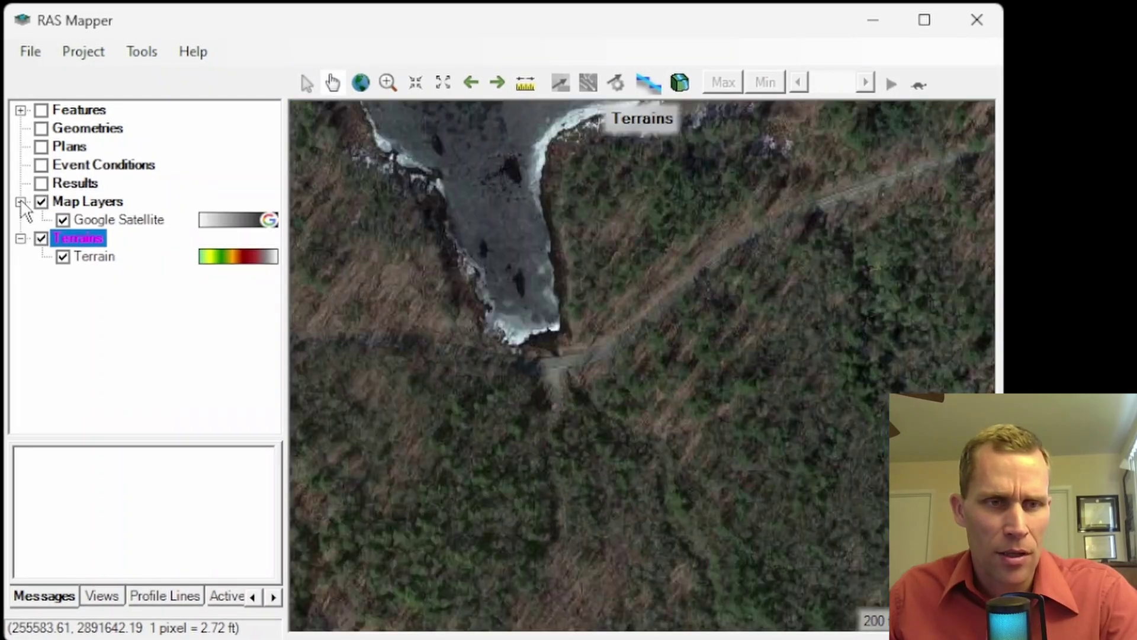
pyautogui.moveTo(551, 299); pyautogui.dragTo(672, 366)
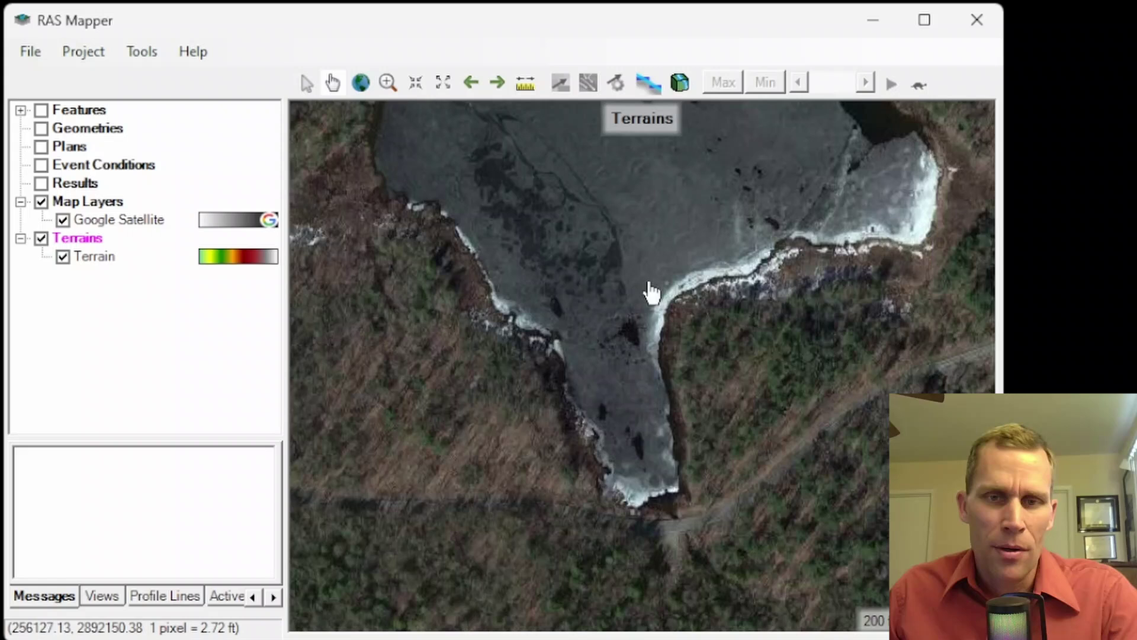
pyautogui.moveTo(679, 415); pyautogui.dragTo(638, 279)
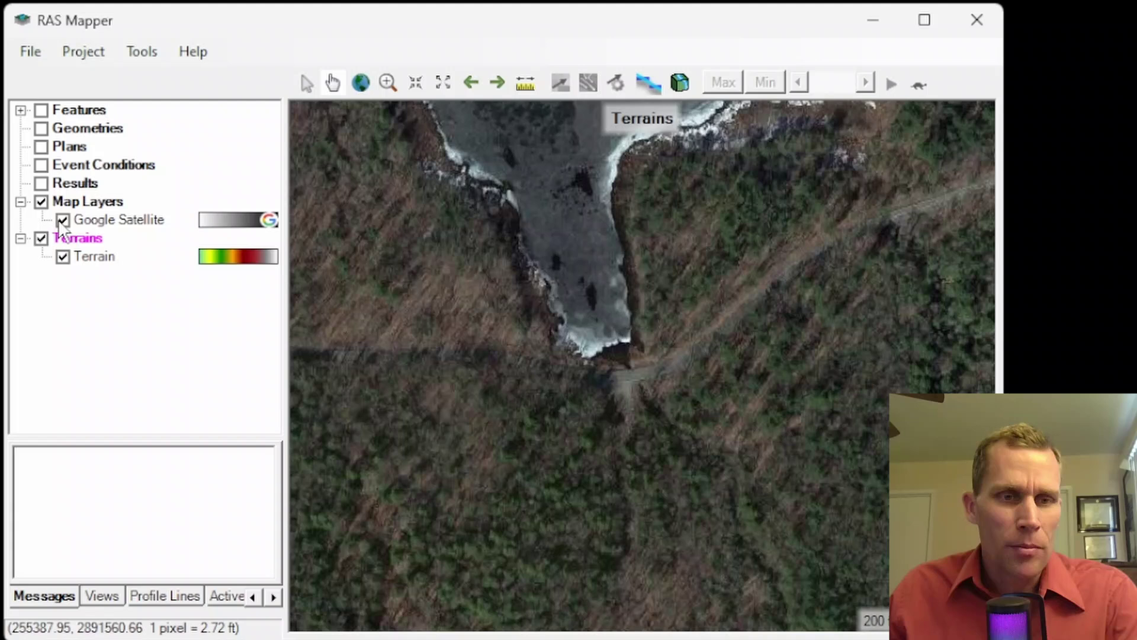
pyautogui.click(41, 202)
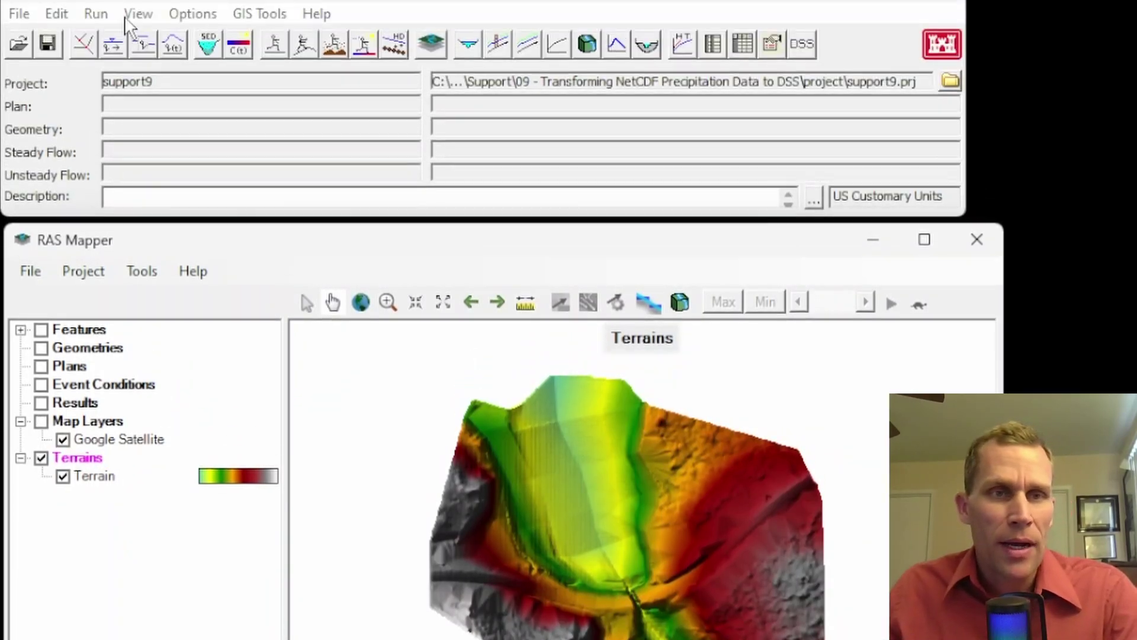
# Step: Open the Unsteady Flow Data editor from the Edit menu
pyautogui.click(57, 43)
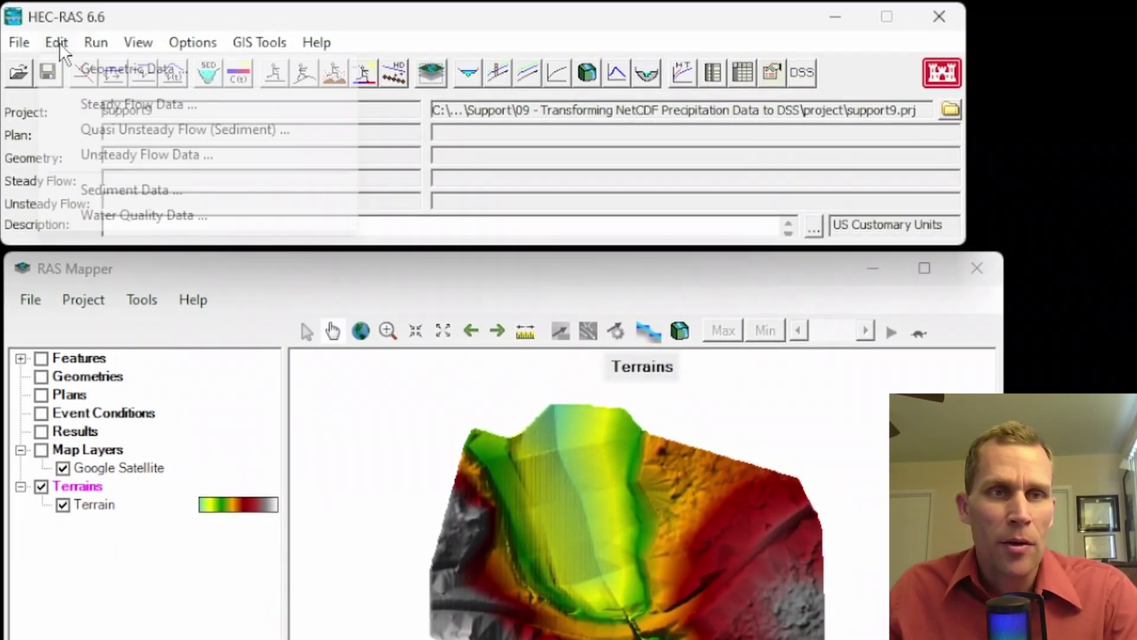
pyautogui.click(121, 156)
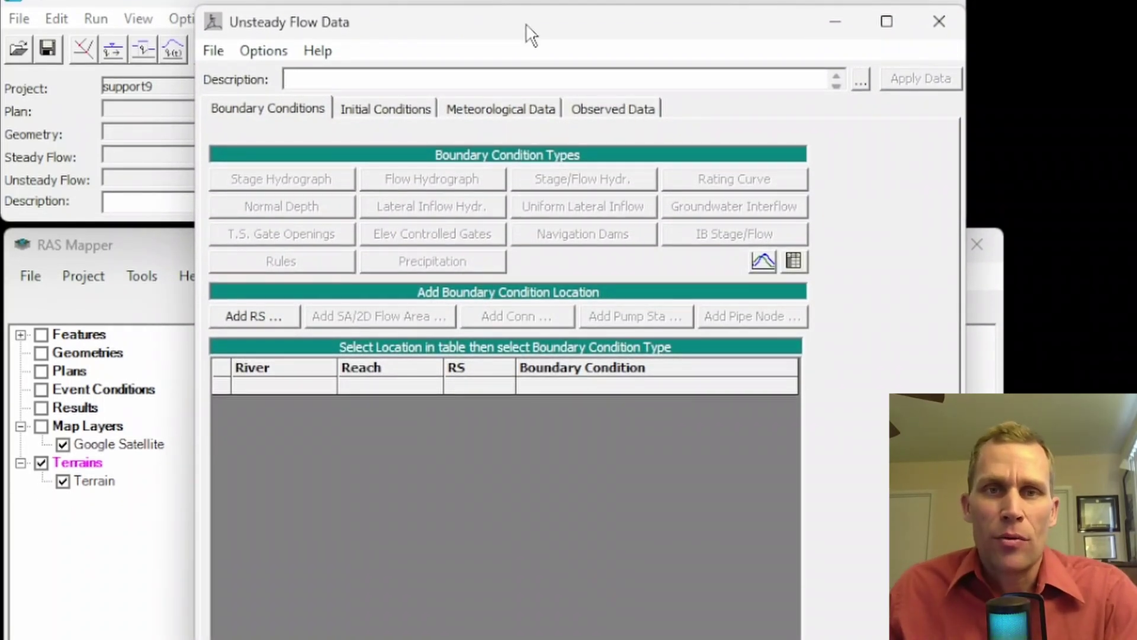
pyautogui.moveTo(525, 25); pyautogui.dragTo(525, 34)
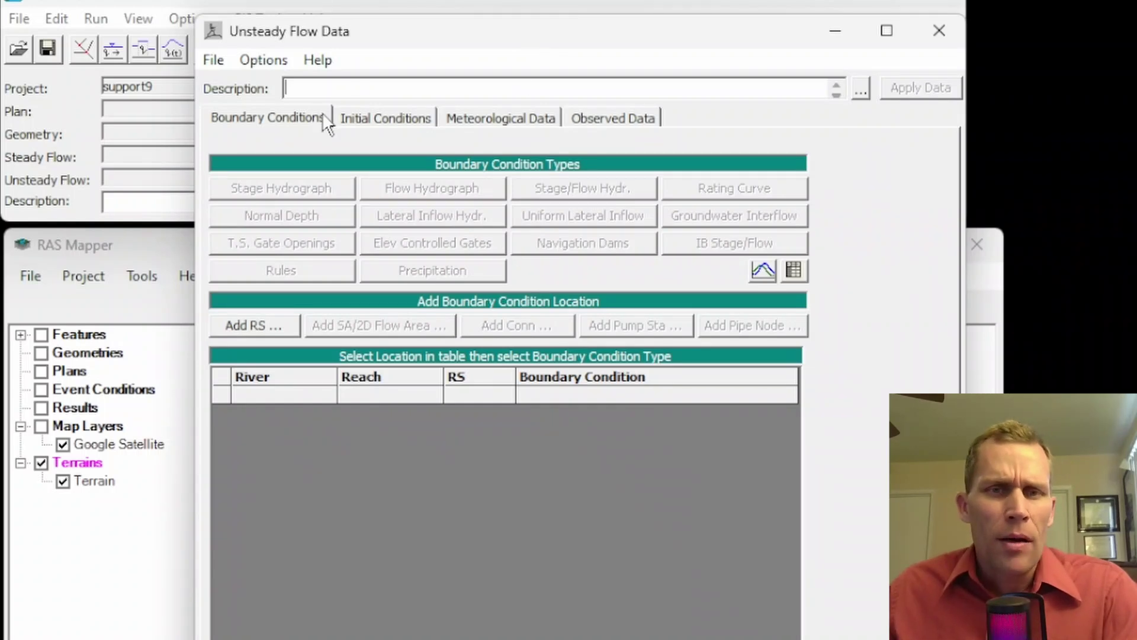
# Step: On Meteorological Data, enable Precipitation/Evapotranspiration in Gridded mode from DSS, then minimize the editor
pyautogui.click(504, 125)
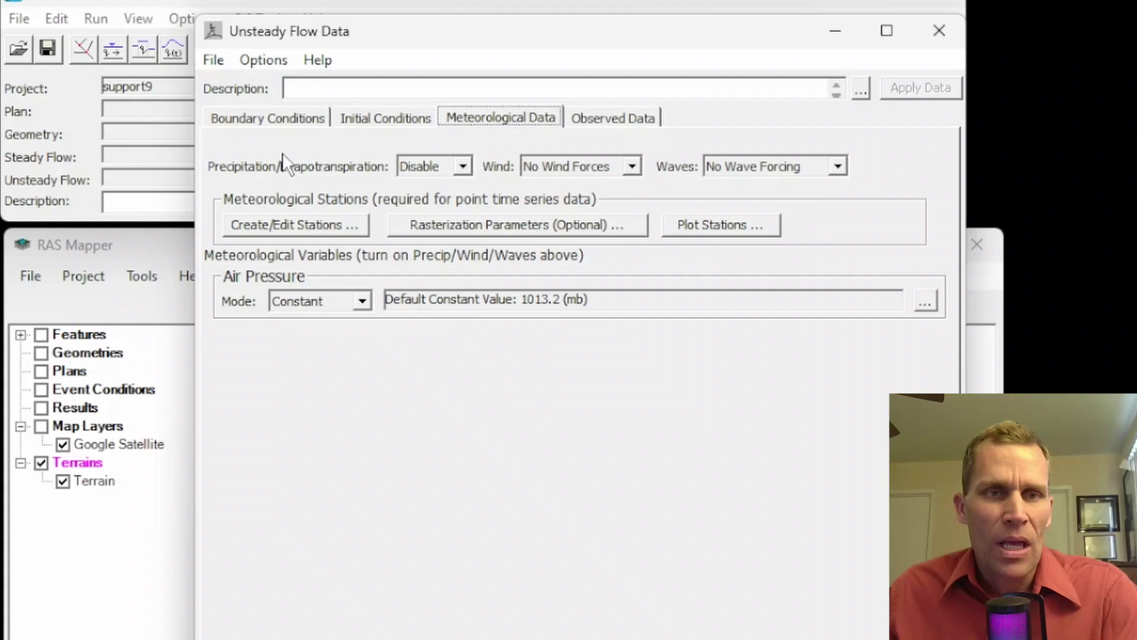
pyautogui.click(460, 165)
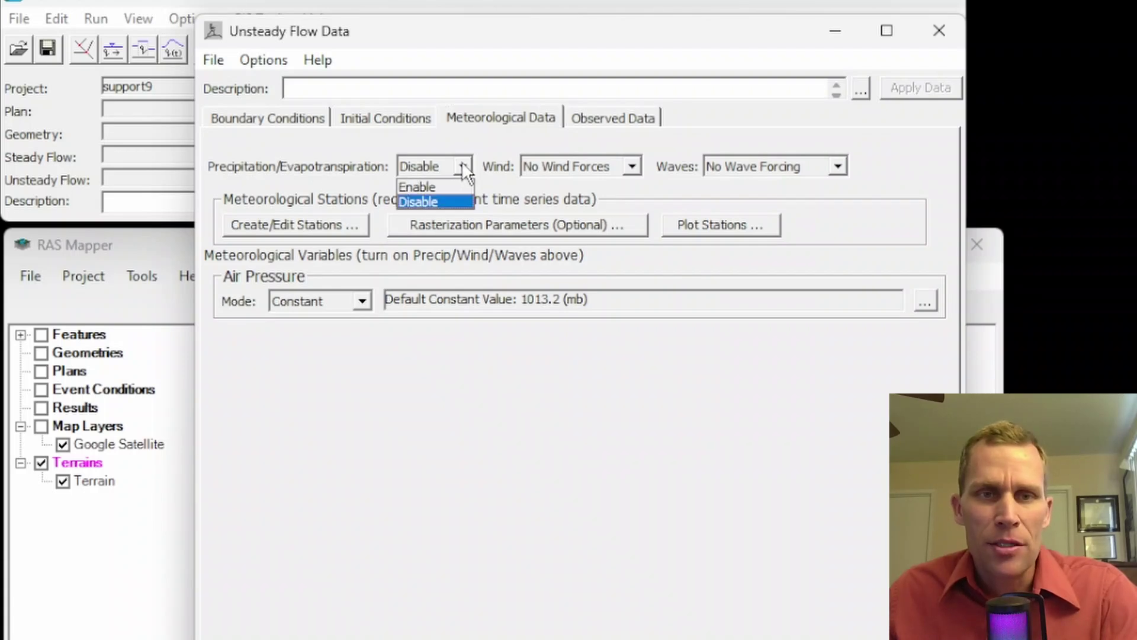
pyautogui.click(436, 183)
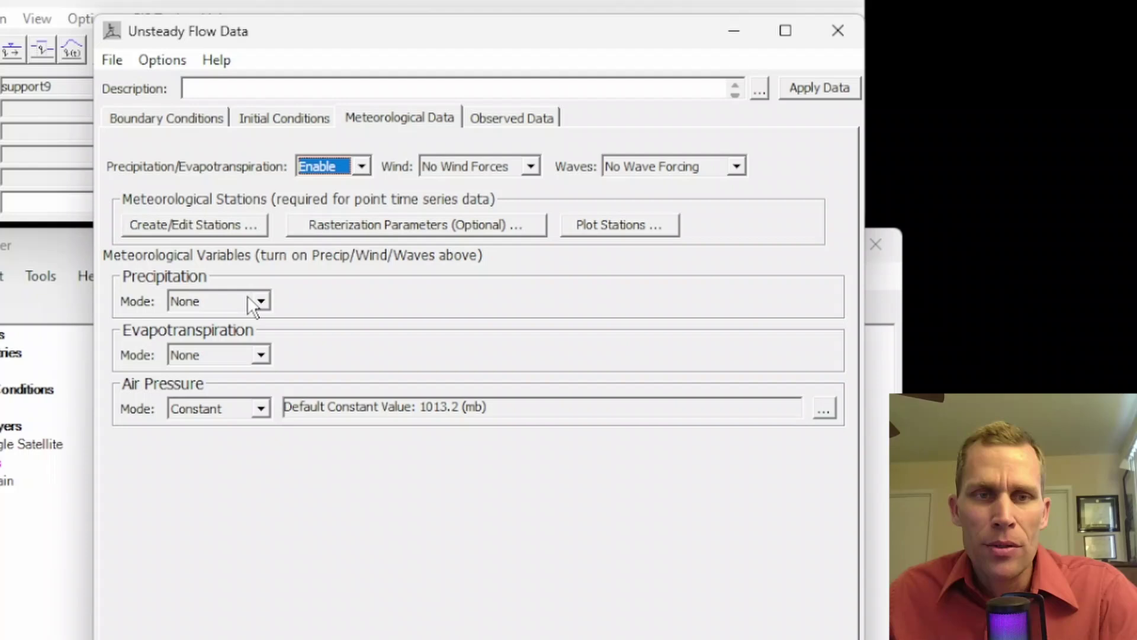
pyautogui.click(260, 301)
pyautogui.click(223, 344)
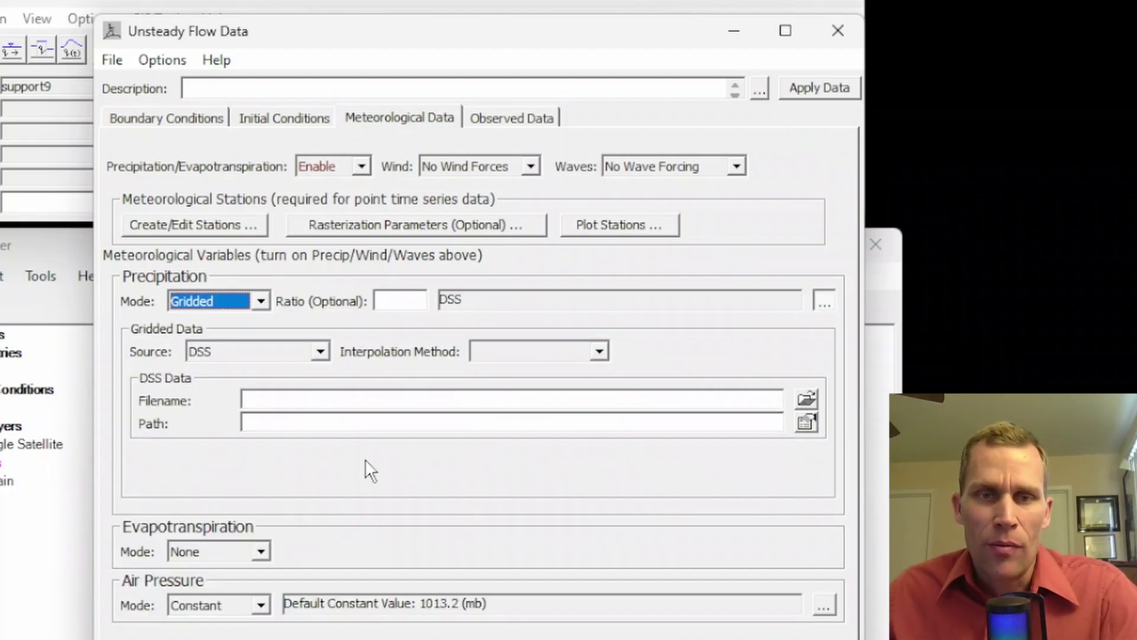
pyautogui.click(196, 352)
pyautogui.click(218, 356)
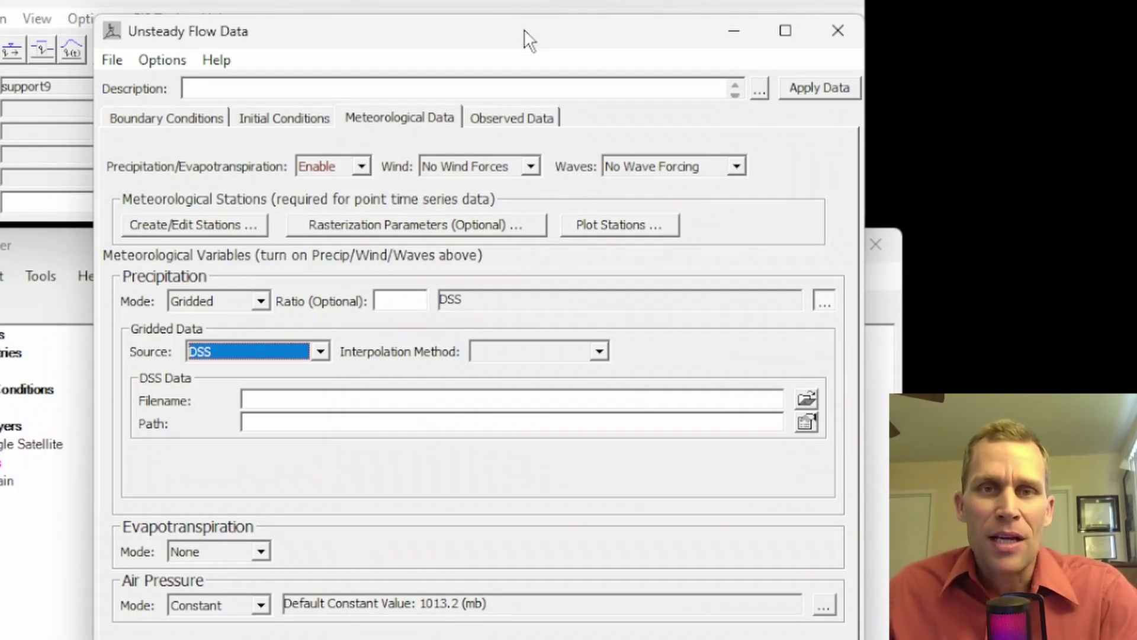
pyautogui.moveTo(524, 29); pyautogui.dragTo(508, 34)
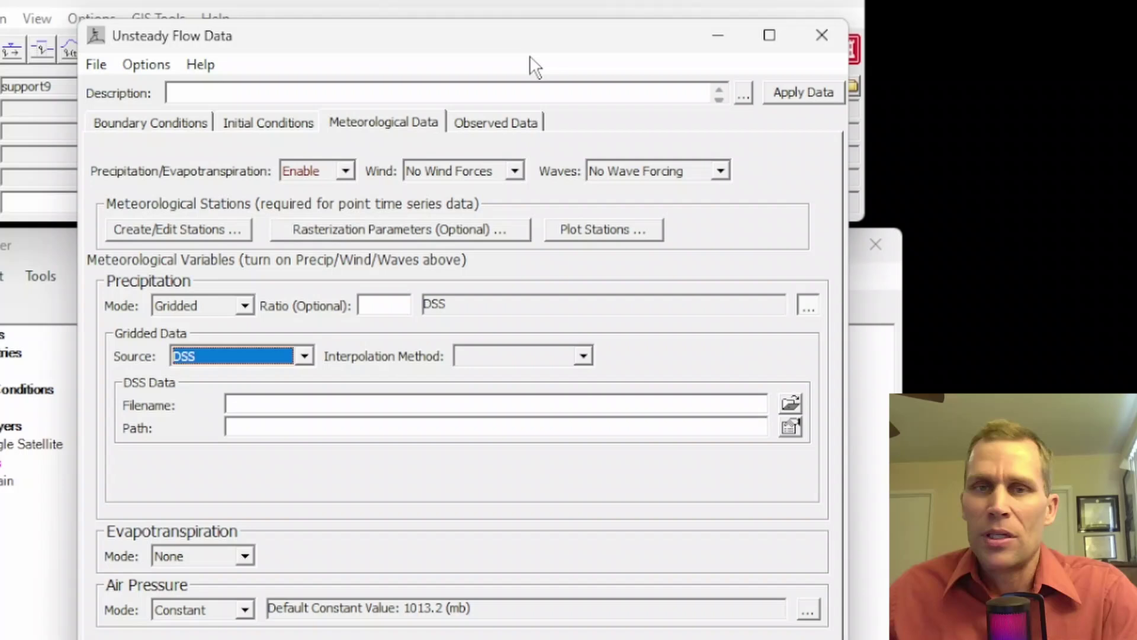
pyautogui.click(720, 41)
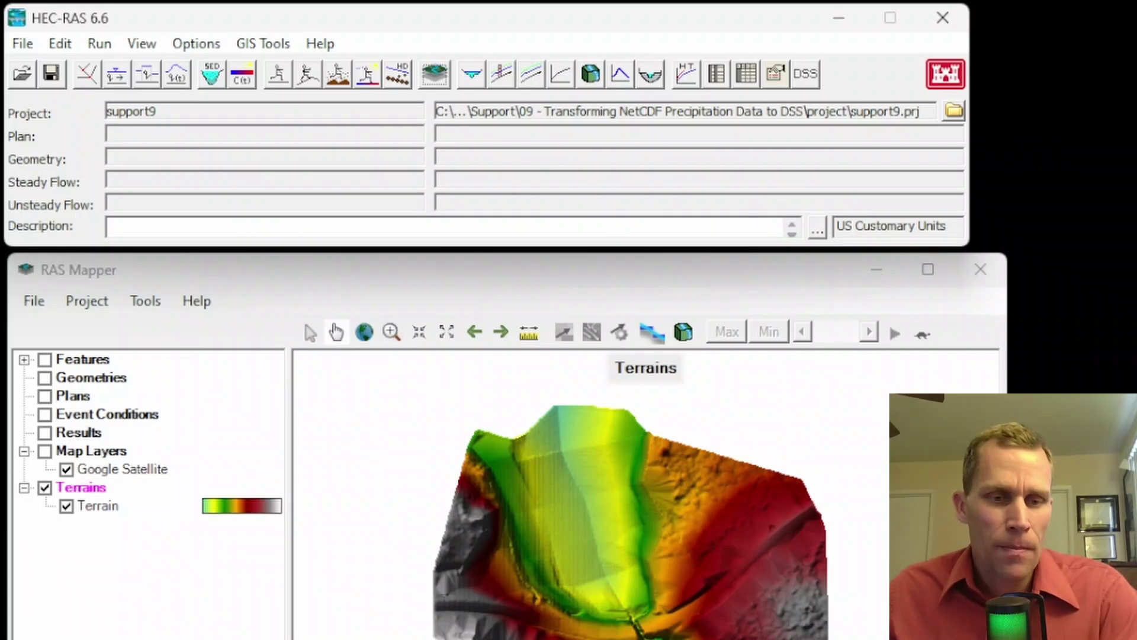
# Step: Switch to Firefox and bring up the HEC Newsletter article tab
pyautogui.hotkey('alt', 'Tab')
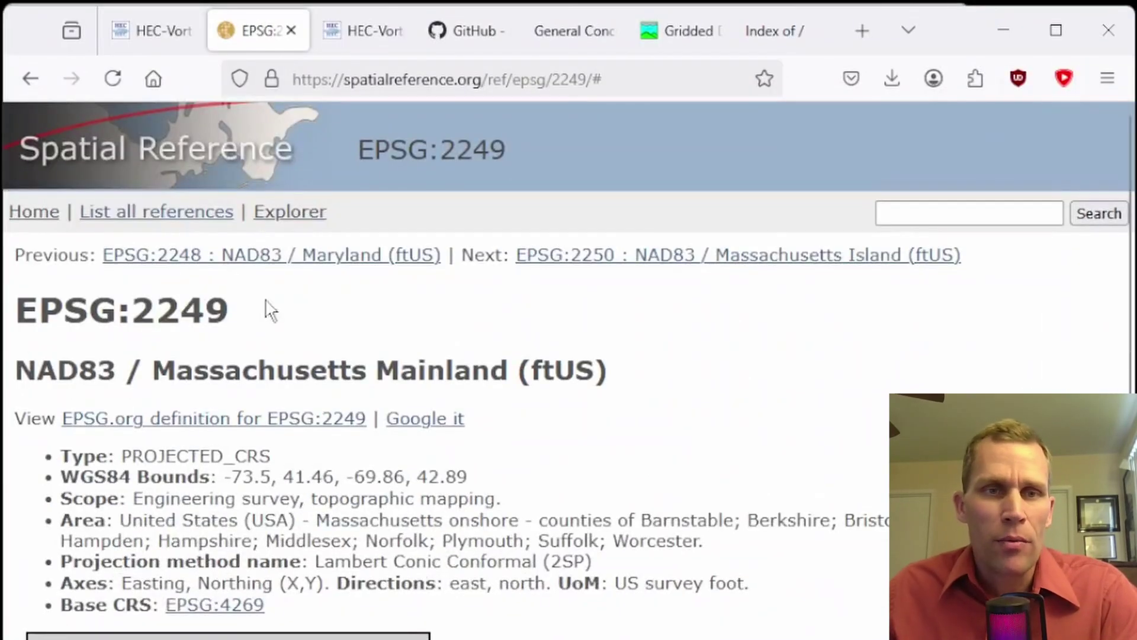
pyautogui.click(155, 32)
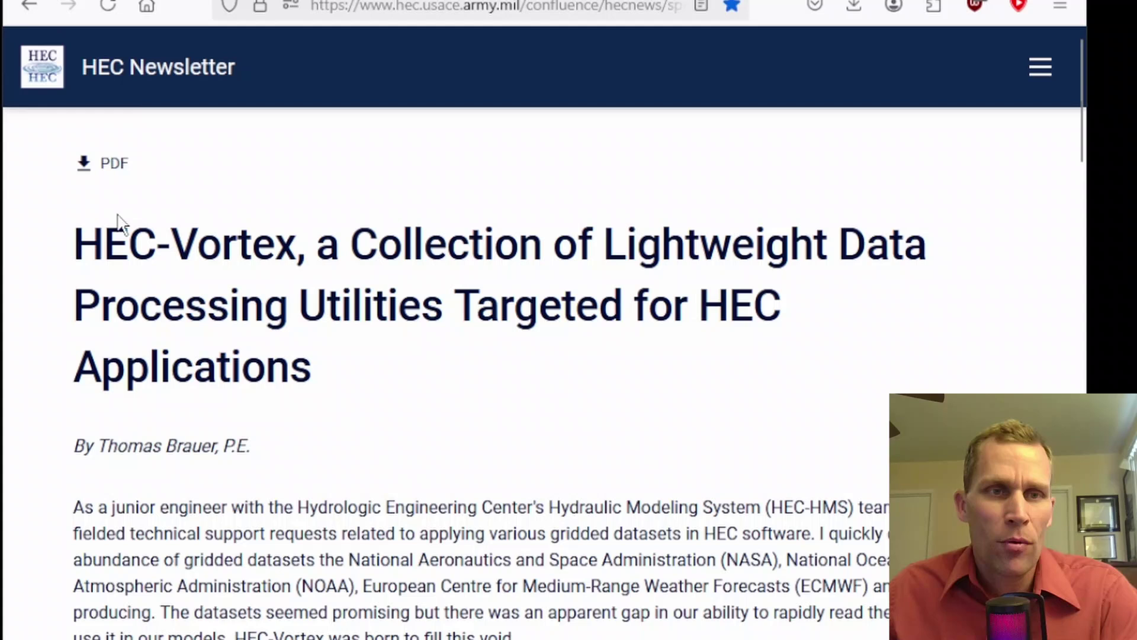
pyautogui.hotkey('ctrl', 'Tab')
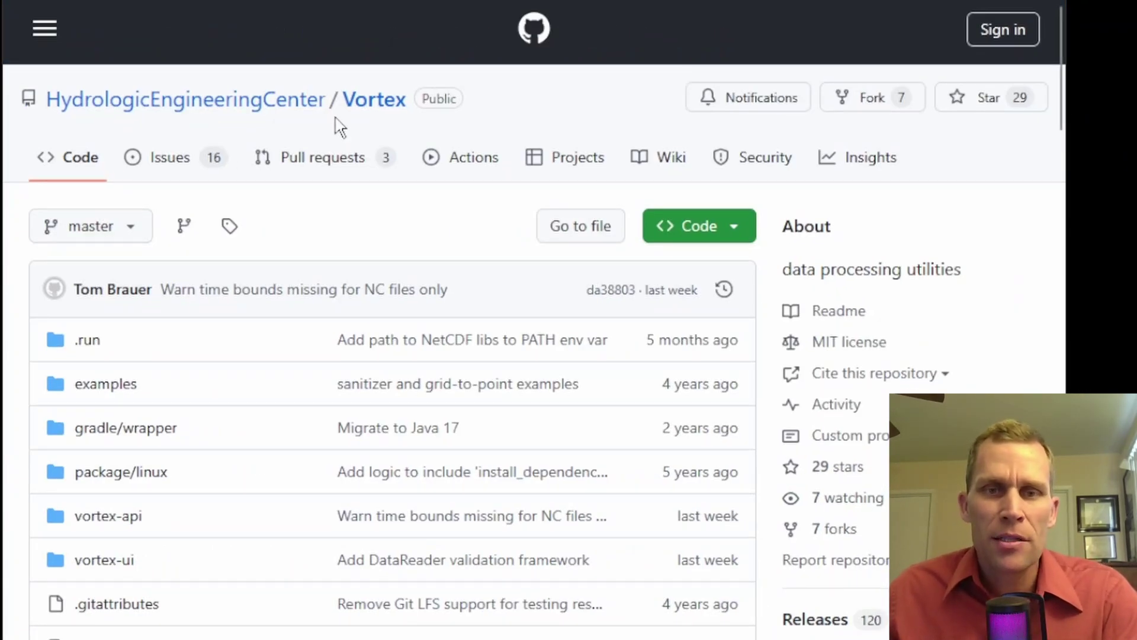
pyautogui.hotkey('ctrl', 'shift', 'Tab')
# Step: Scroll to the Vortex utilities list and highlight the importer's formats, HEC-DSS output and resampling features
pyautogui.scroll(-5, 299, 332)
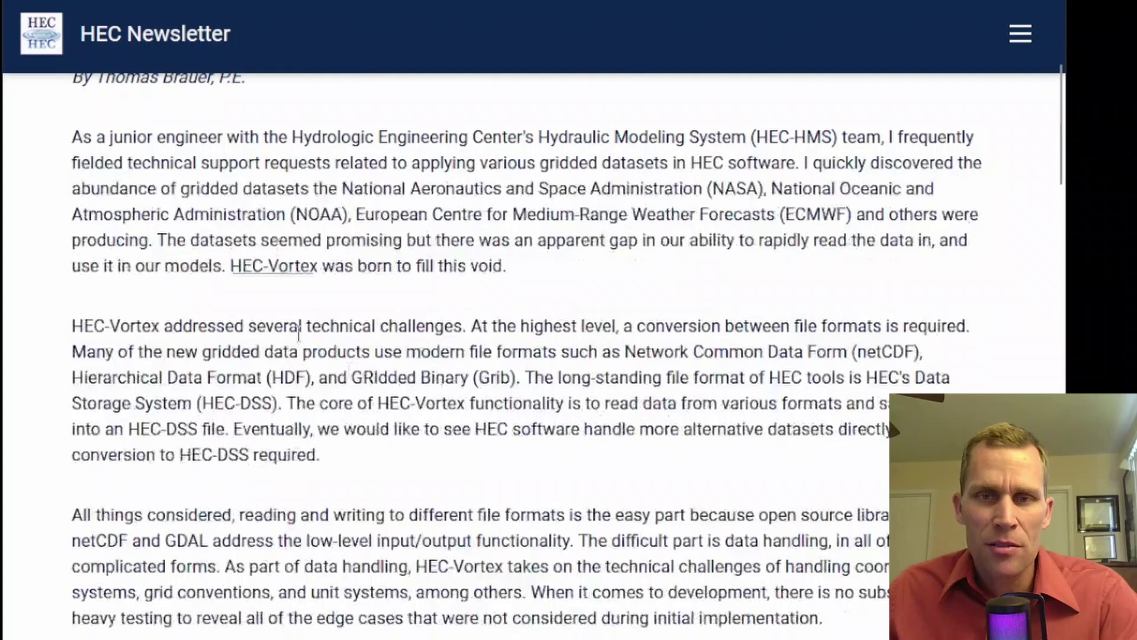
pyautogui.scroll(-7, 299, 331)
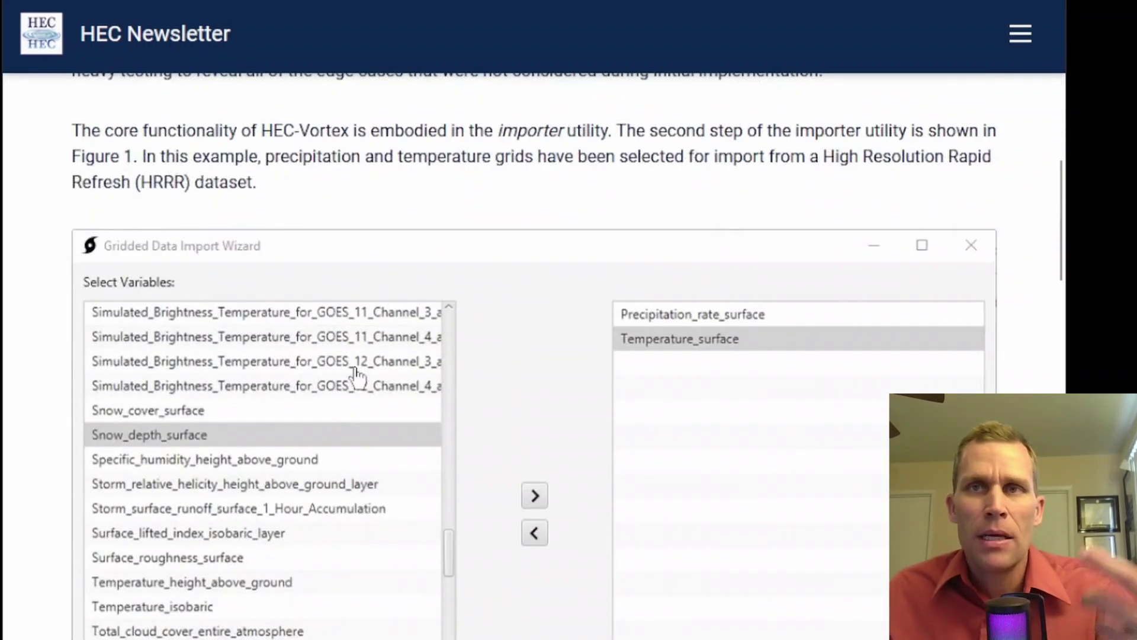
pyautogui.scroll(-4, 355, 373)
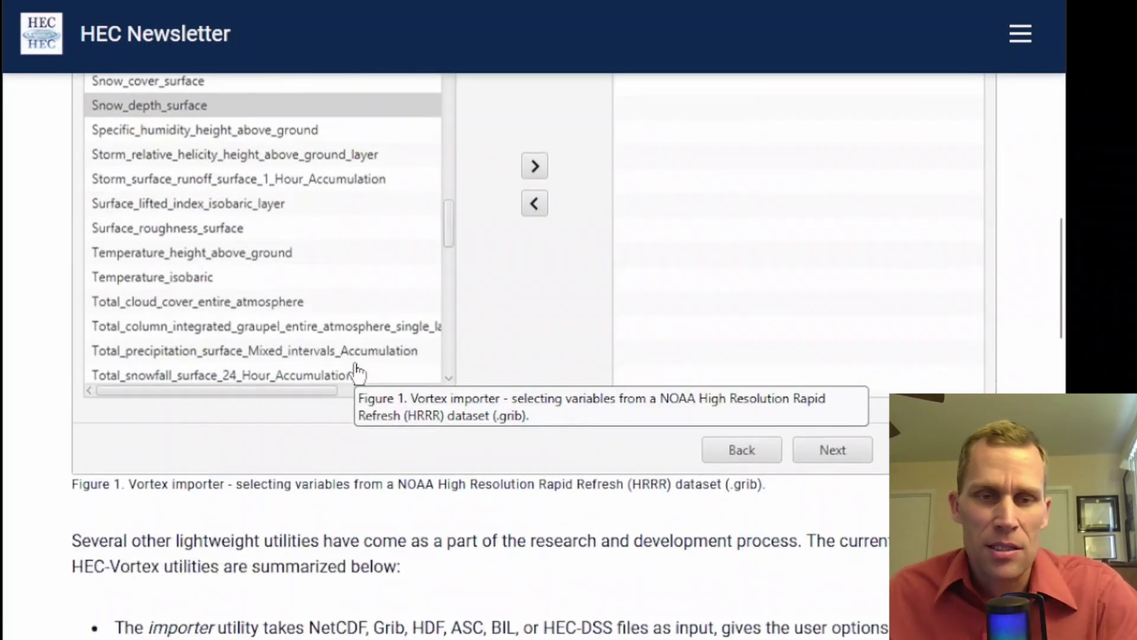
pyautogui.scroll(-3, 356, 372)
pyautogui.moveTo(311, 408); pyautogui.dragTo(584, 431)
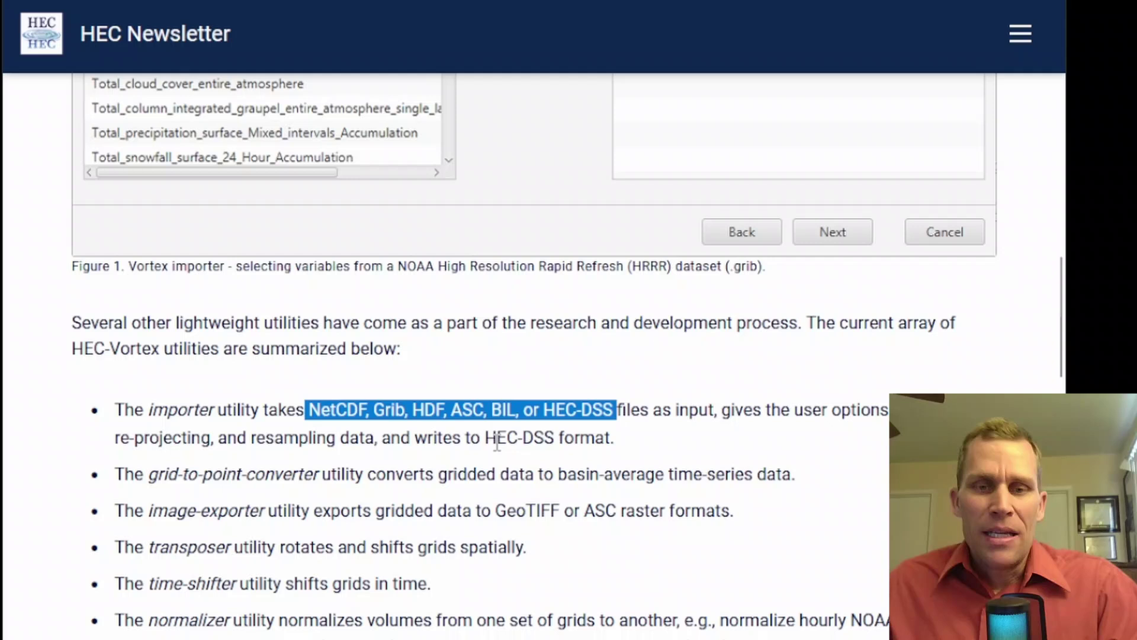
pyautogui.moveTo(484, 437); pyautogui.dragTo(563, 440)
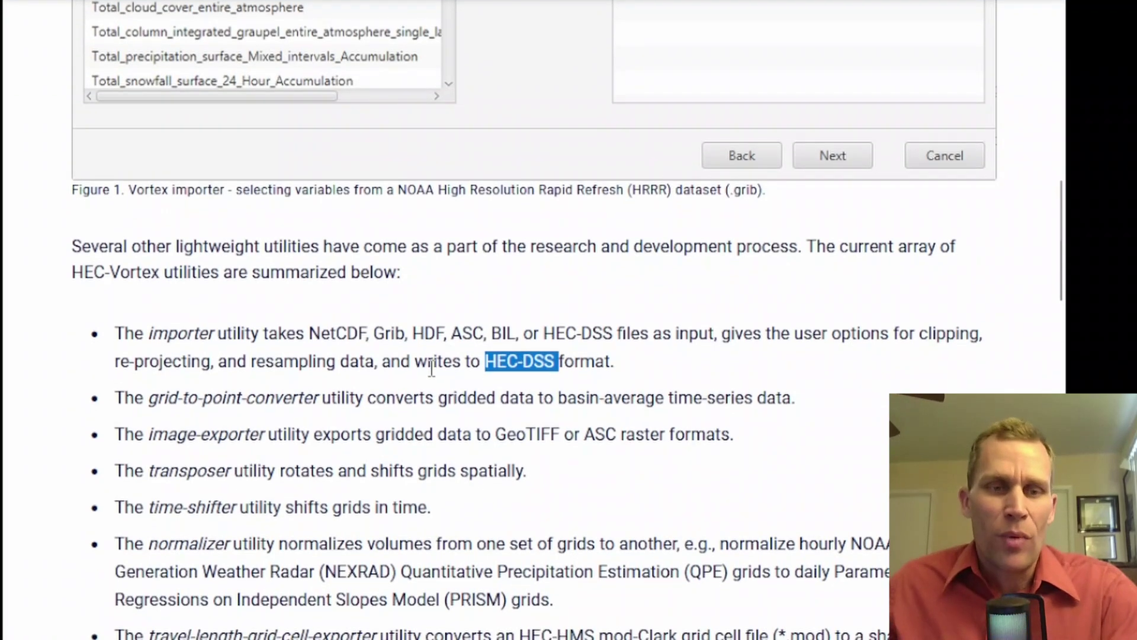
pyautogui.moveTo(119, 360); pyautogui.dragTo(403, 370)
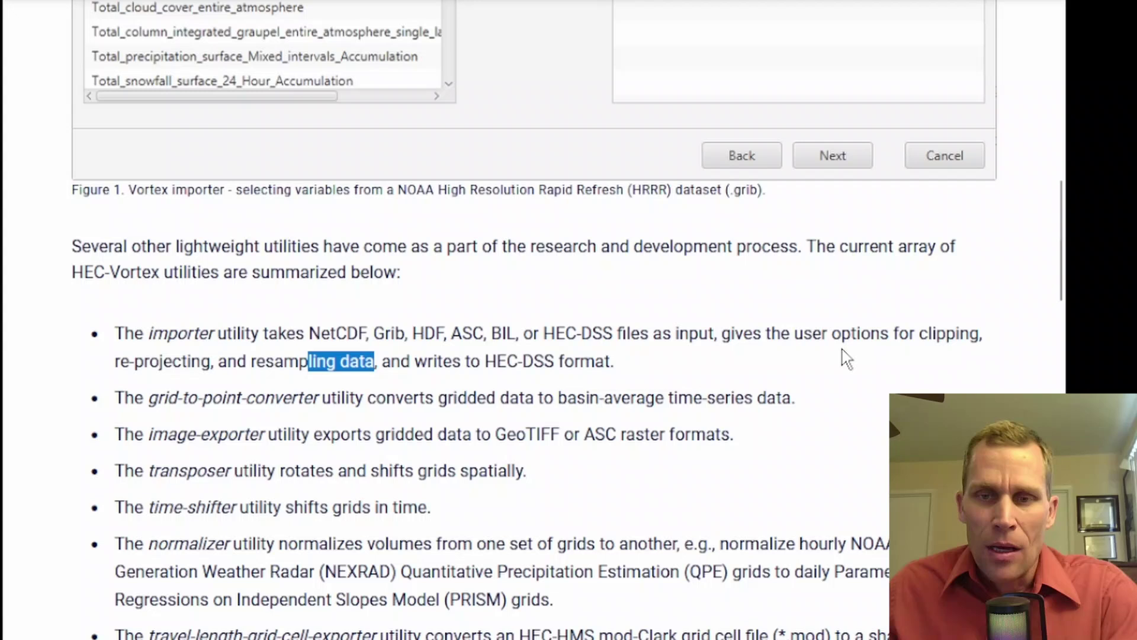
pyautogui.moveTo(845, 358); pyautogui.dragTo(868, 332)
pyautogui.click(857, 325)
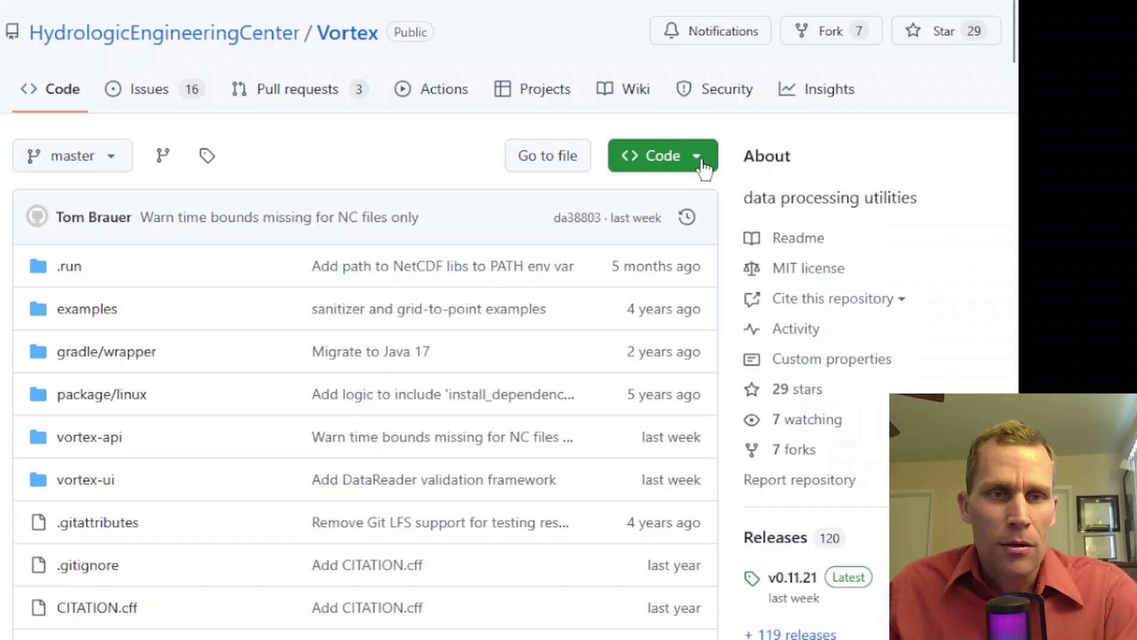
# Step: Look over the Vortex repository's clone and download options, then close them
pyautogui.click(698, 158)
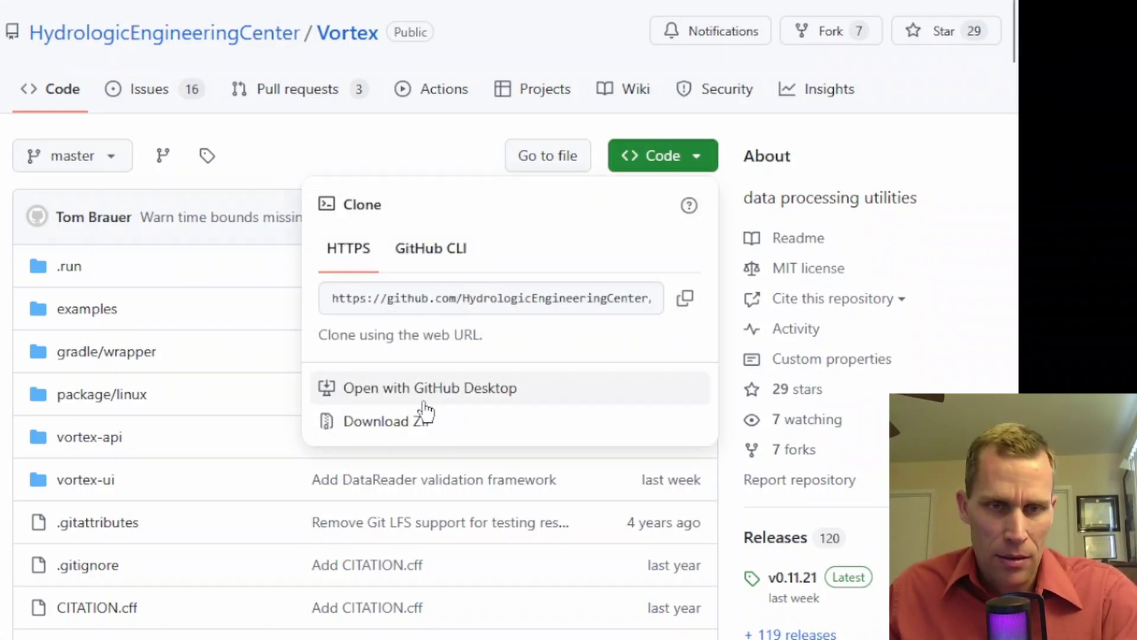
pyautogui.click(415, 430)
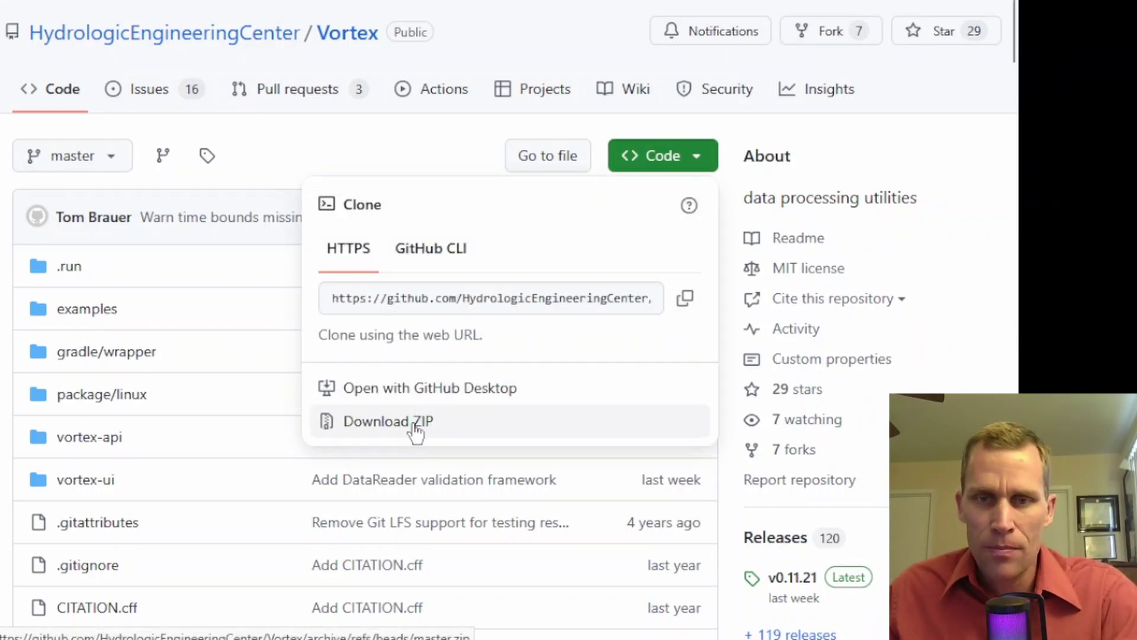
pyautogui.click(992, 284)
# Step: On the Vortex releases page, show v0.11.16's assets, including vortex-0.11.16-win-x64.zip
pyautogui.scroll(-5, 979, 287)
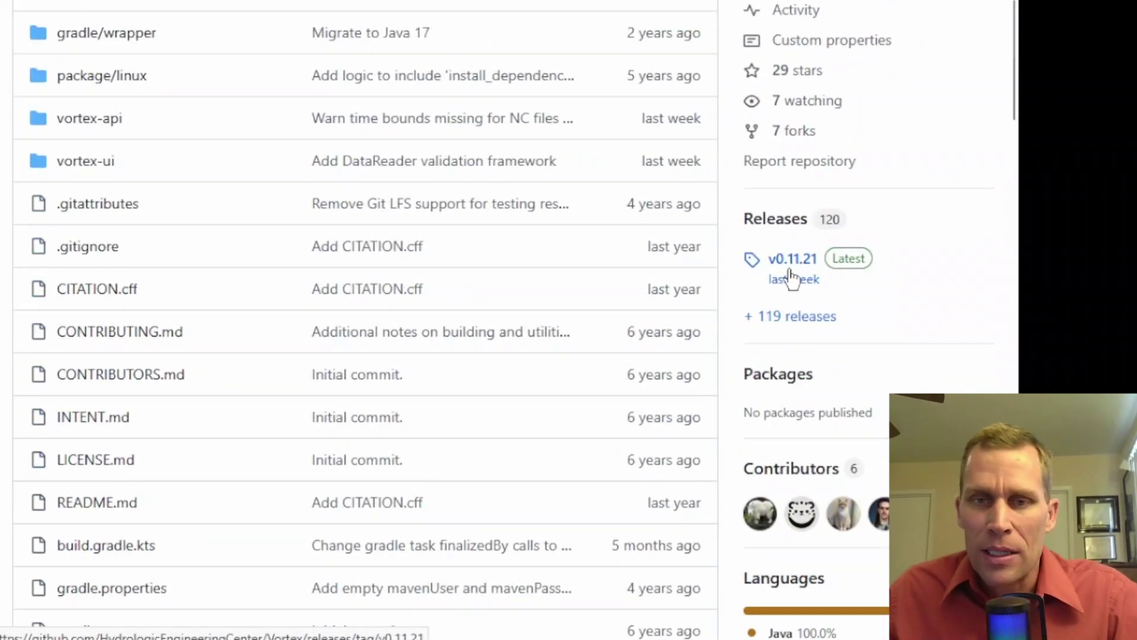
pyautogui.moveTo(816, 278)
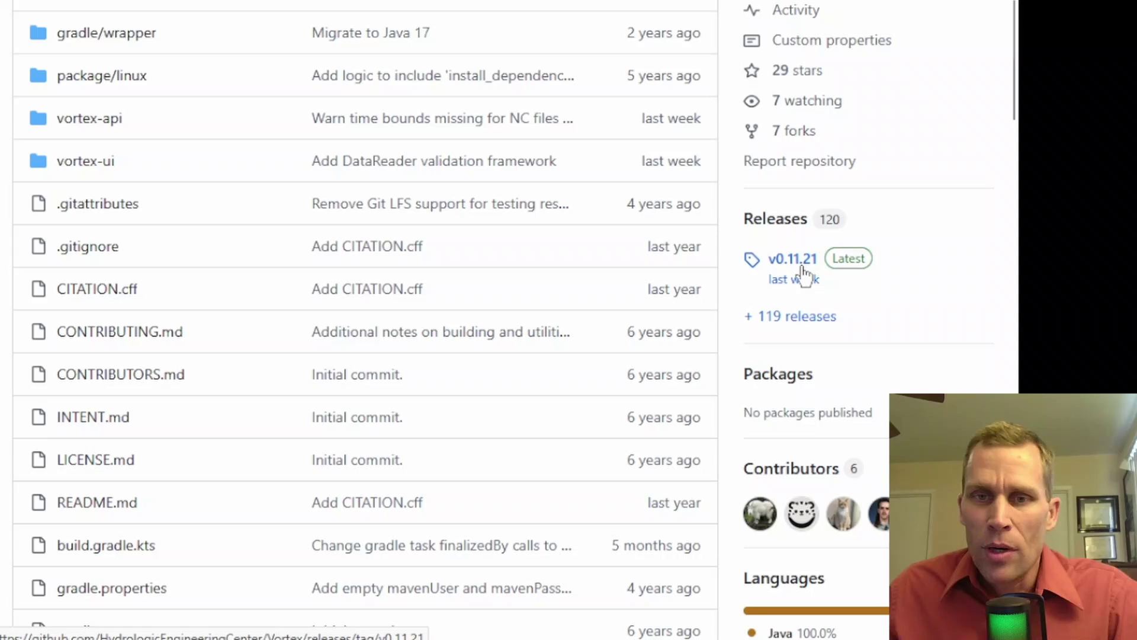
pyautogui.click(776, 228)
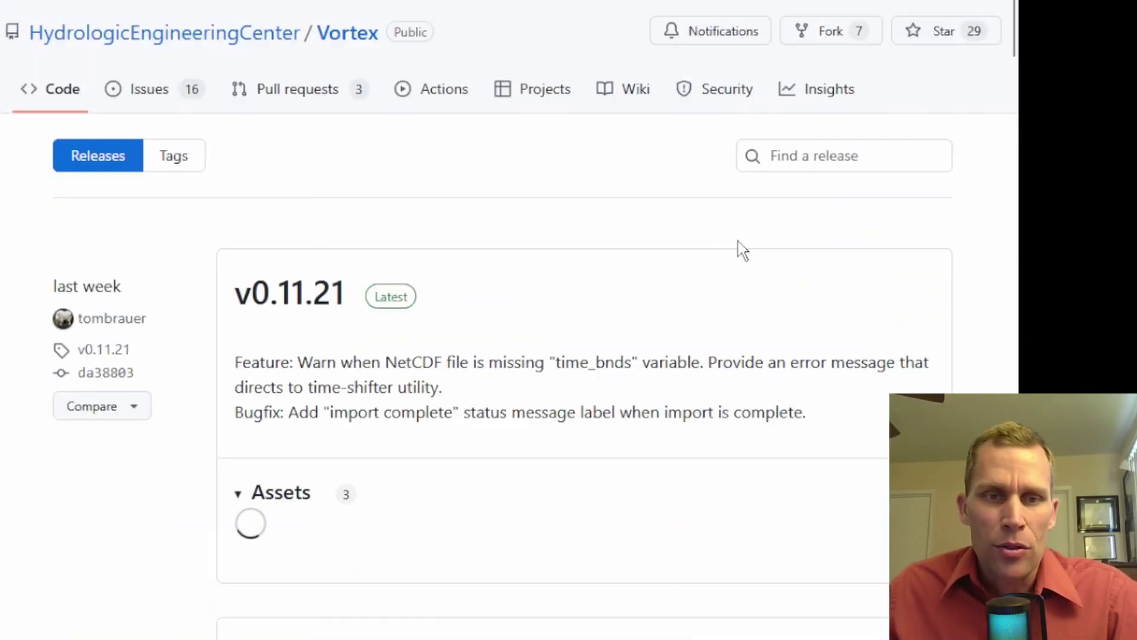
pyautogui.scroll(-5, 536, 284)
pyautogui.scroll(-10, 539, 288)
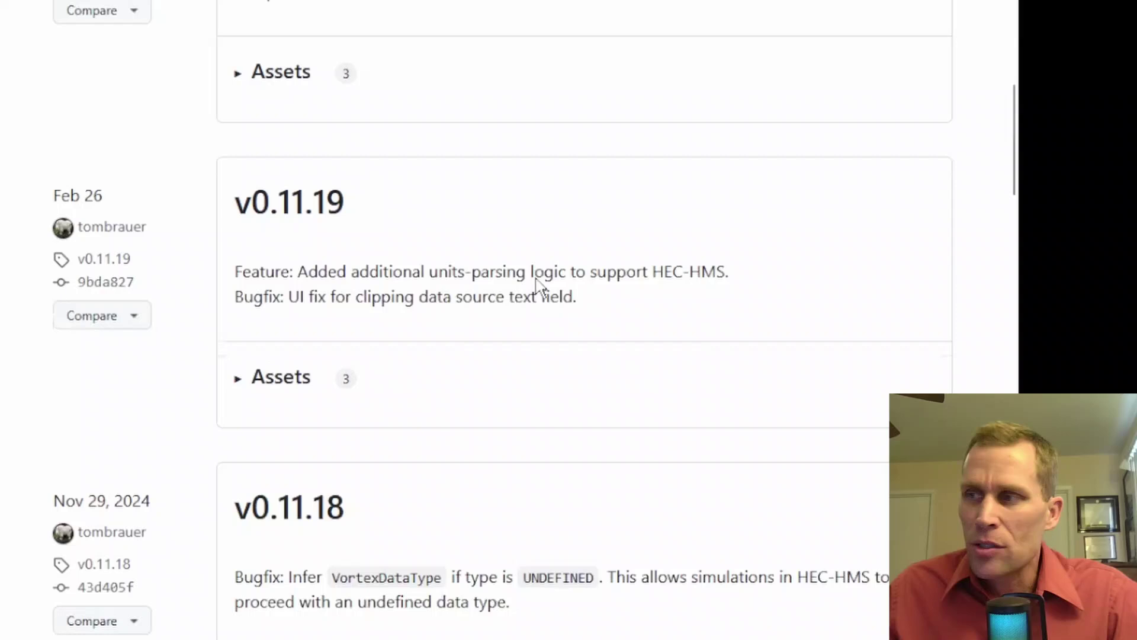
pyautogui.scroll(-10, 539, 288)
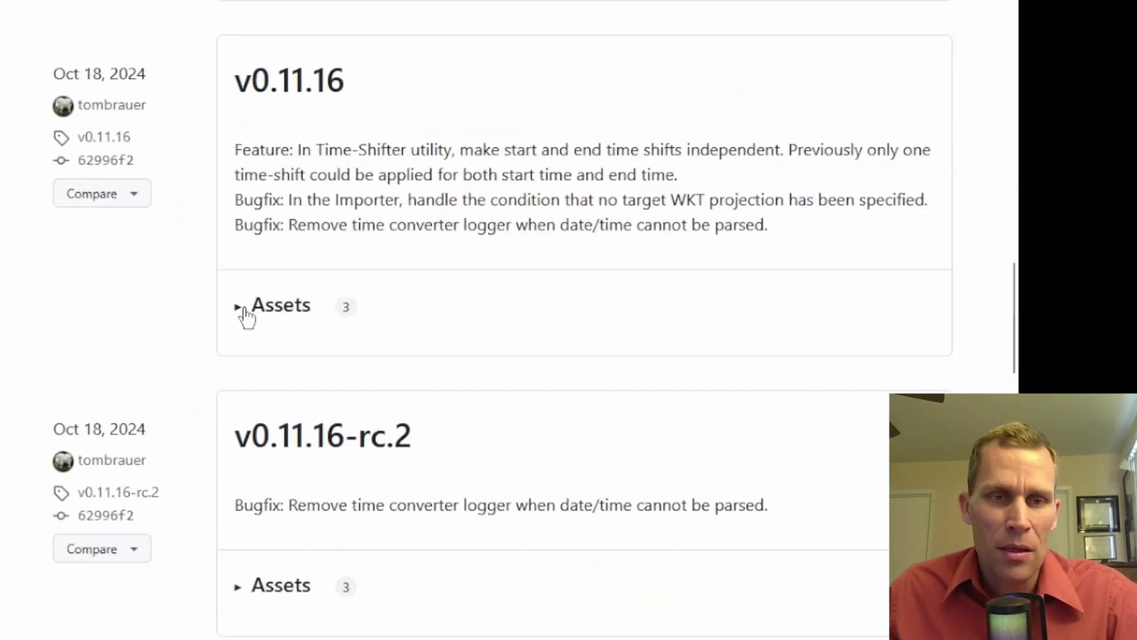
pyautogui.click(234, 311)
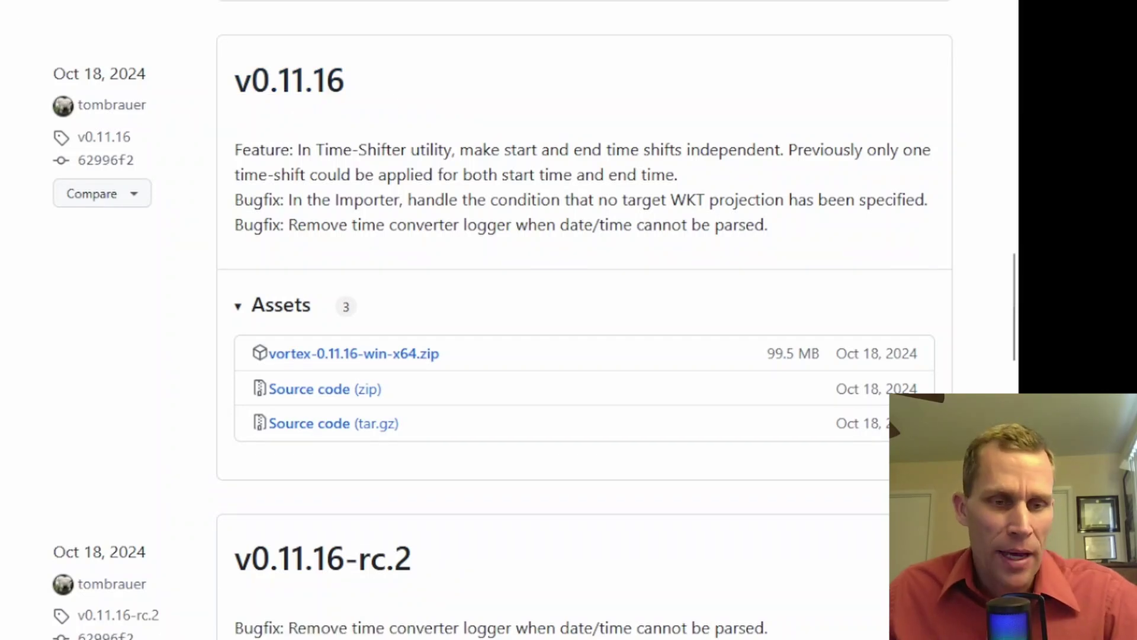
# Step: Open C:\D\HEC\Vortex\vortex-0.11.16\bin in a new Explorer tab and select importer.exe
pyautogui.hotkey('alt', 'Tab')
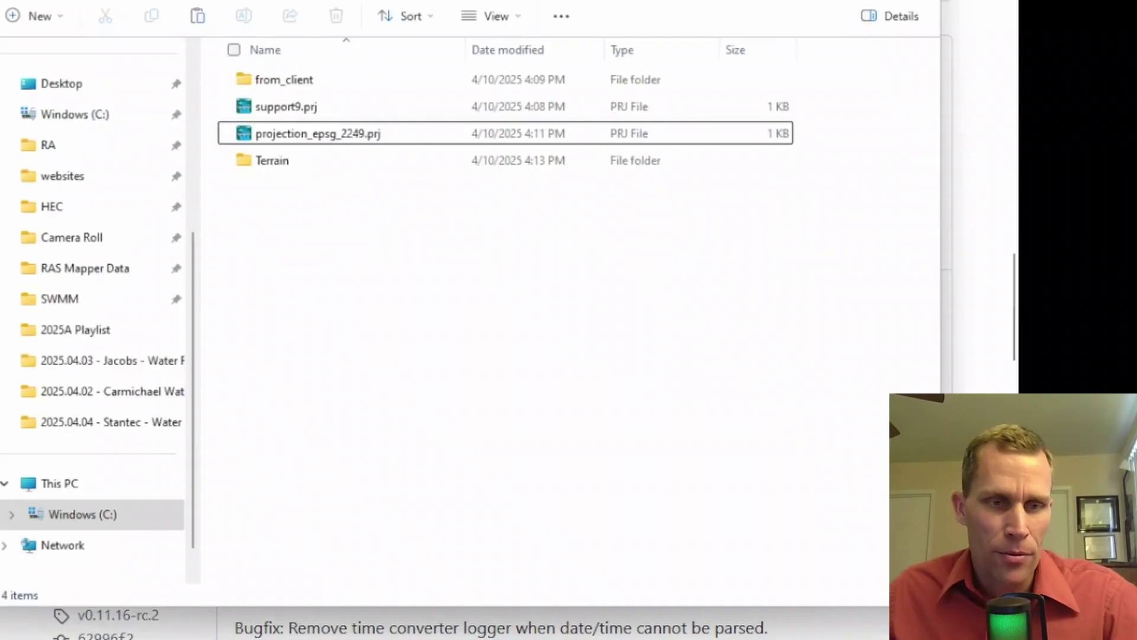
pyautogui.middleClick(51, 206)
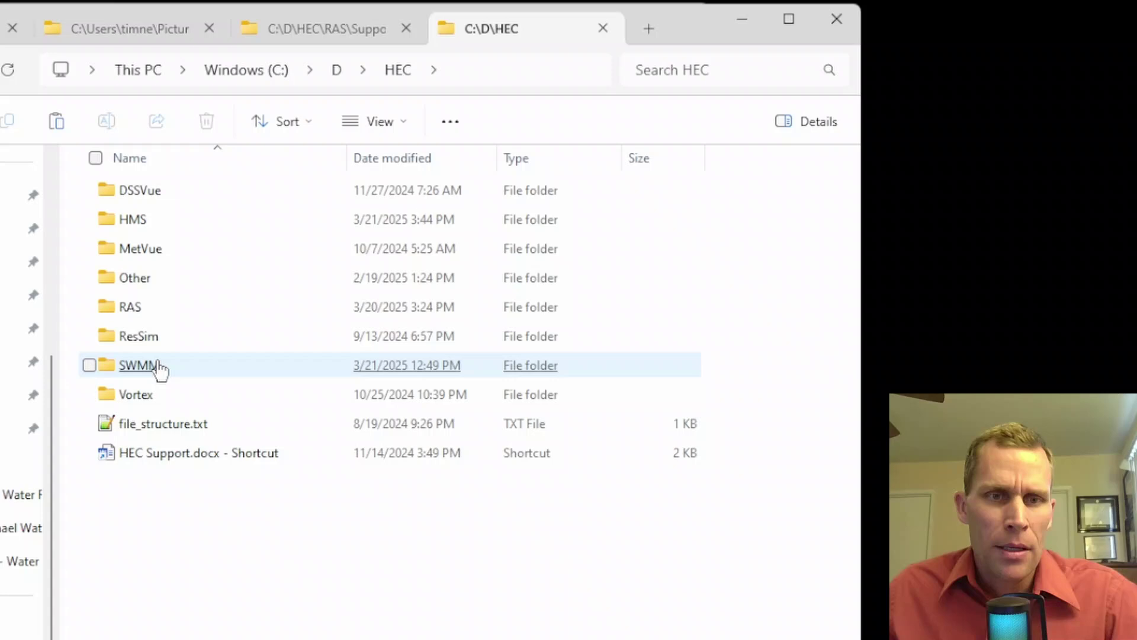
pyautogui.doubleClick(139, 398)
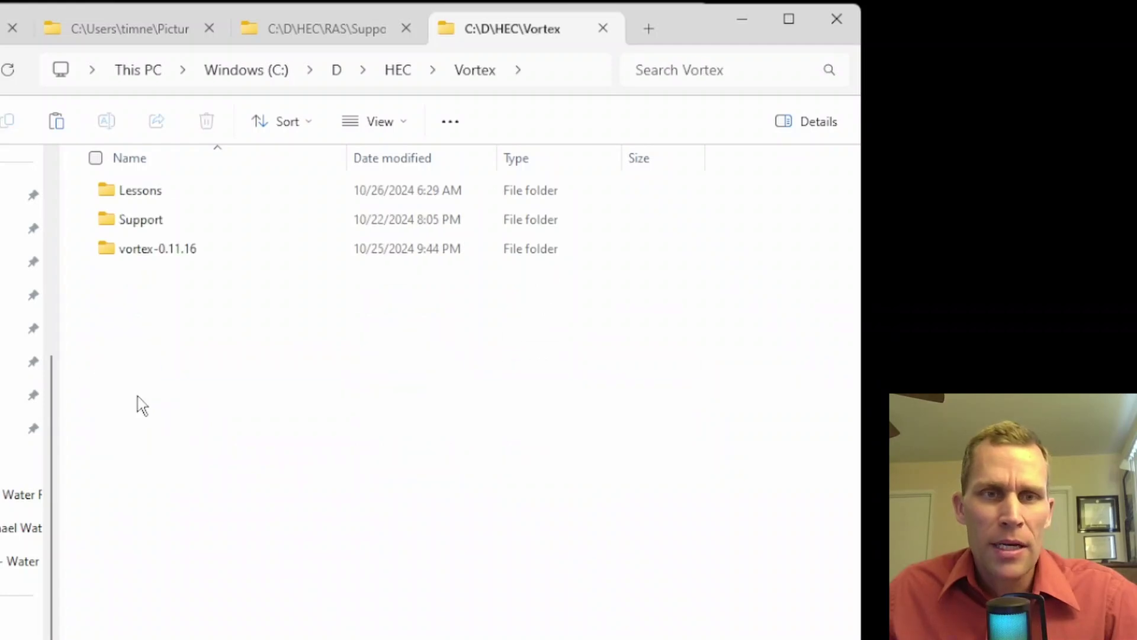
pyautogui.doubleClick(168, 256)
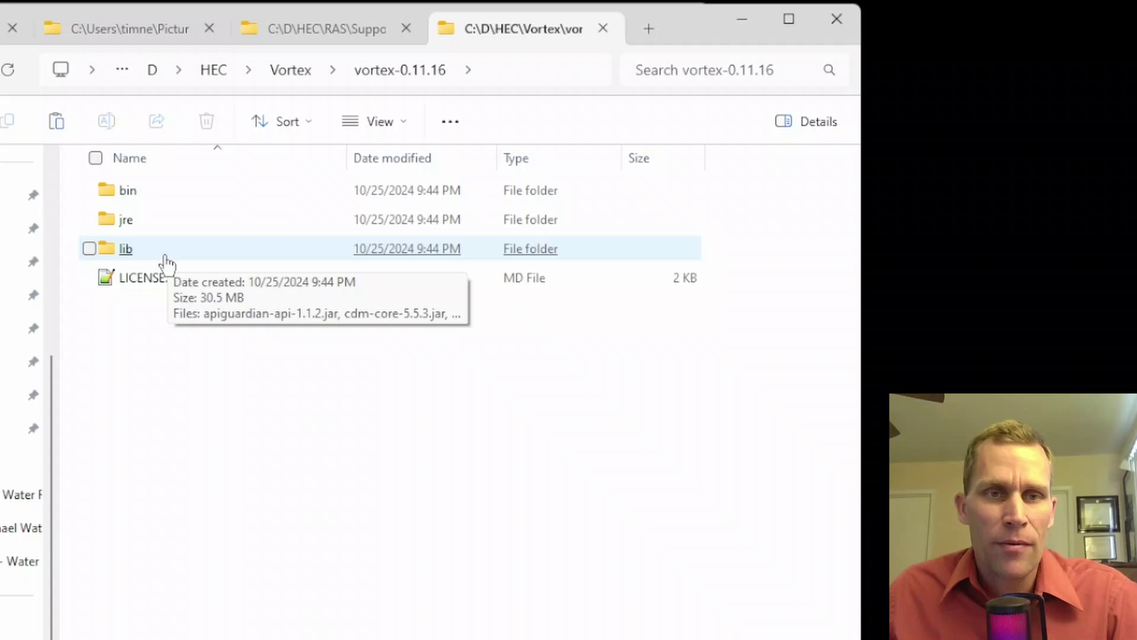
pyautogui.doubleClick(125, 194)
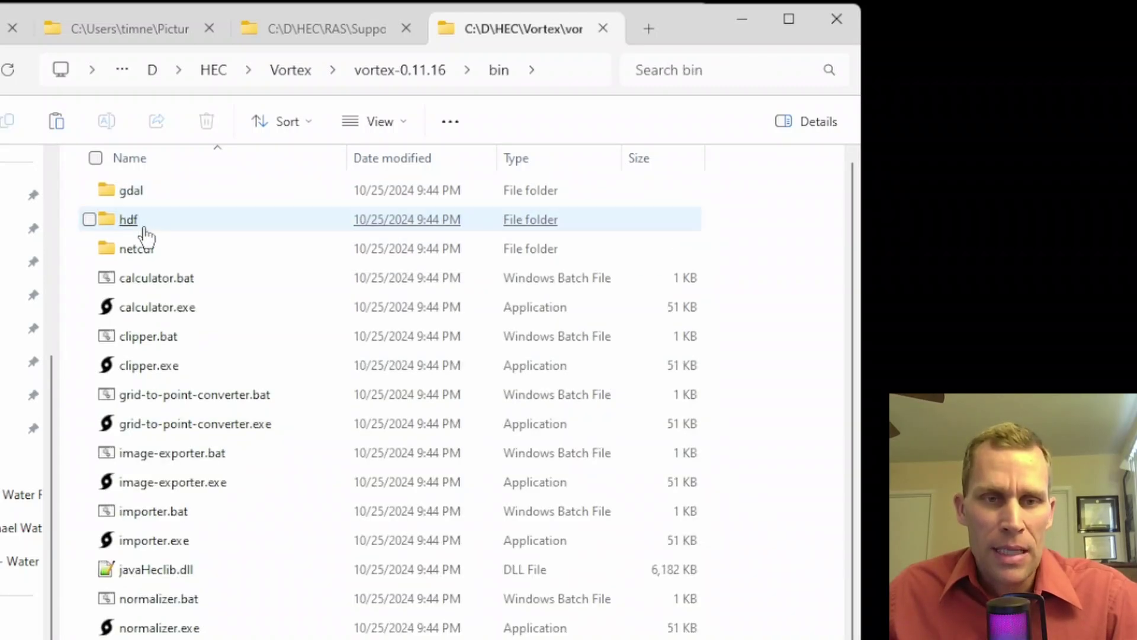
pyautogui.click(142, 548)
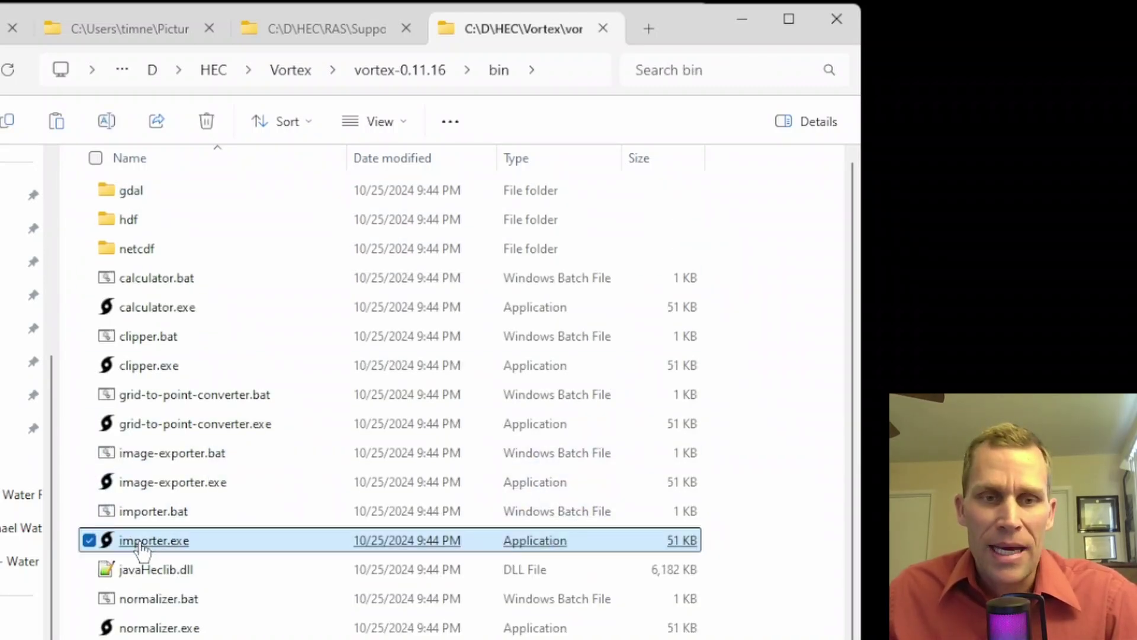
# Step: Launch the Gridded Data Import Wizard from importer.exe, position its window, and bring up the Start menu
pyautogui.doubleClick(142, 548)
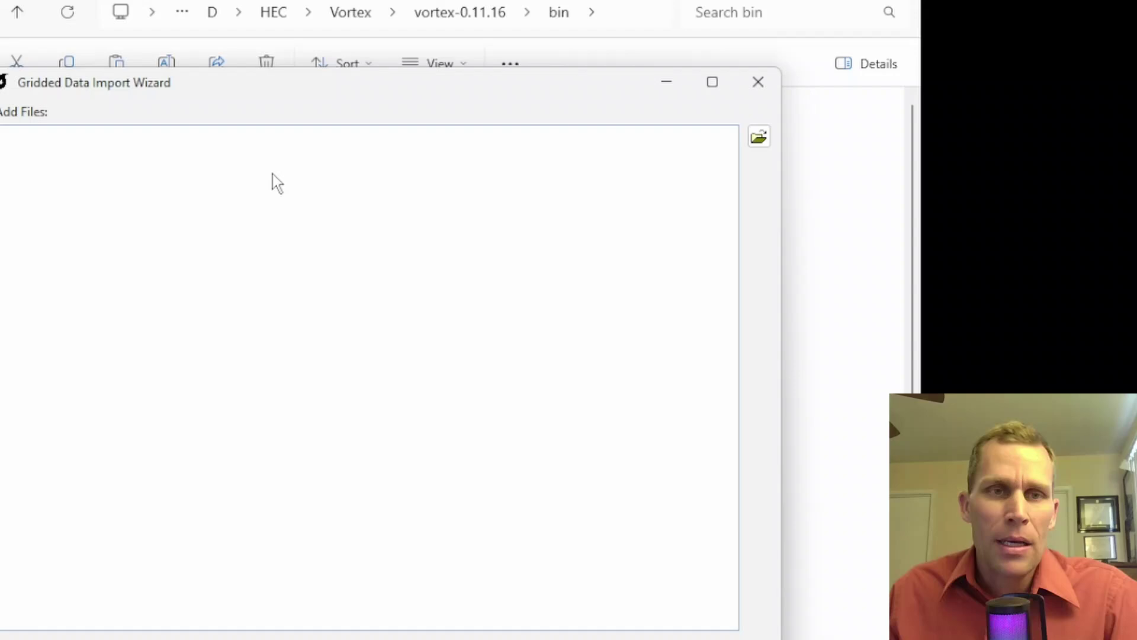
pyautogui.moveTo(329, 72)
pyautogui.mouseDown()
pyautogui.moveTo(337, 67)
pyautogui.moveTo(319, 60)
pyautogui.mouseUp()
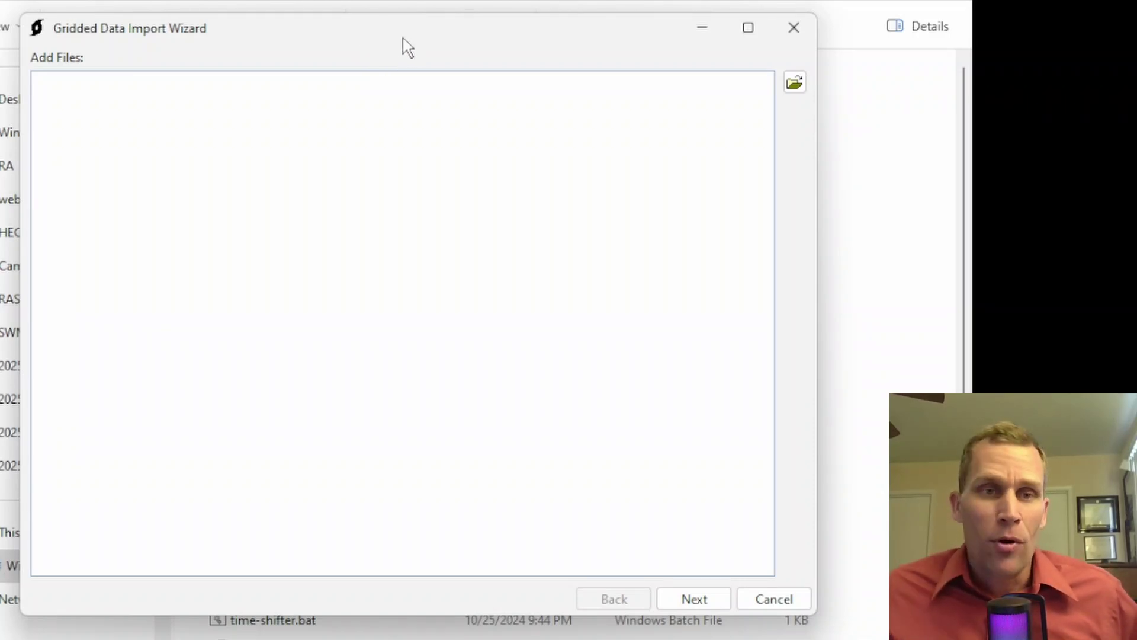
pyautogui.moveTo(396, 37); pyautogui.dragTo(394, 31)
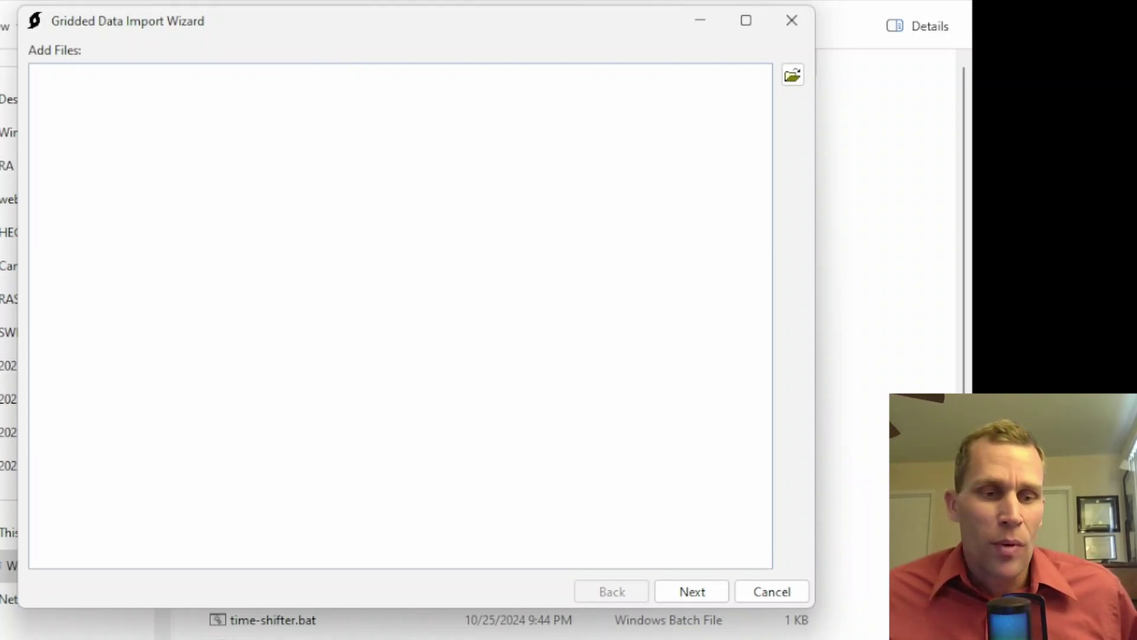
pyautogui.press('super')
# Step: Launch HEC-HMS 4.12, open its File > Import > Gridded Data importer, then close it
pyautogui.click(224, 287)
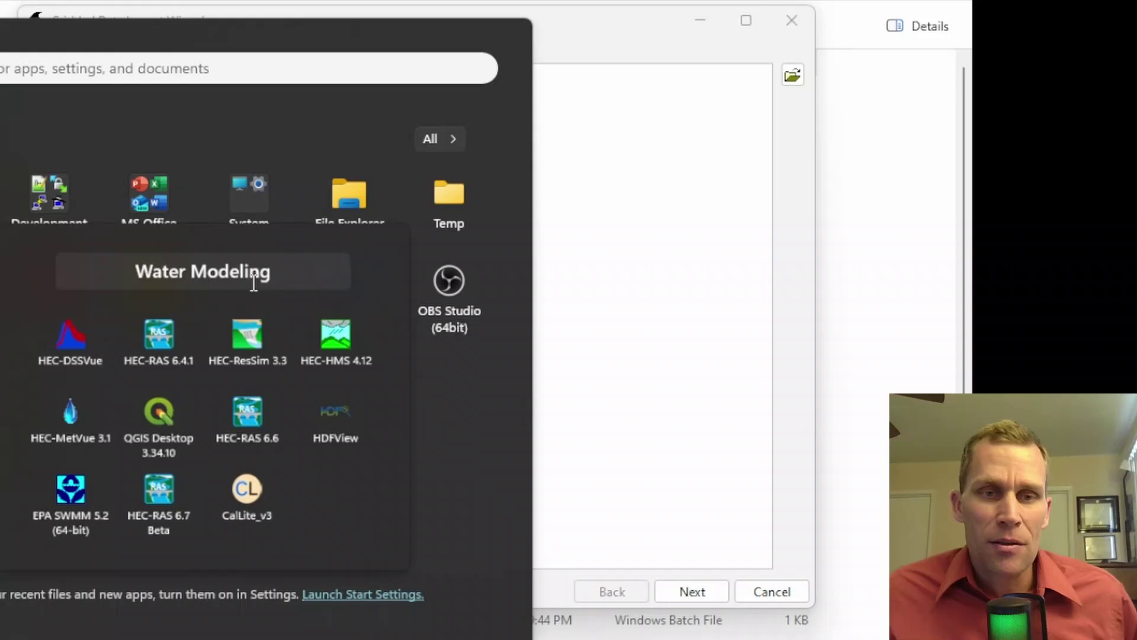
pyautogui.click(345, 350)
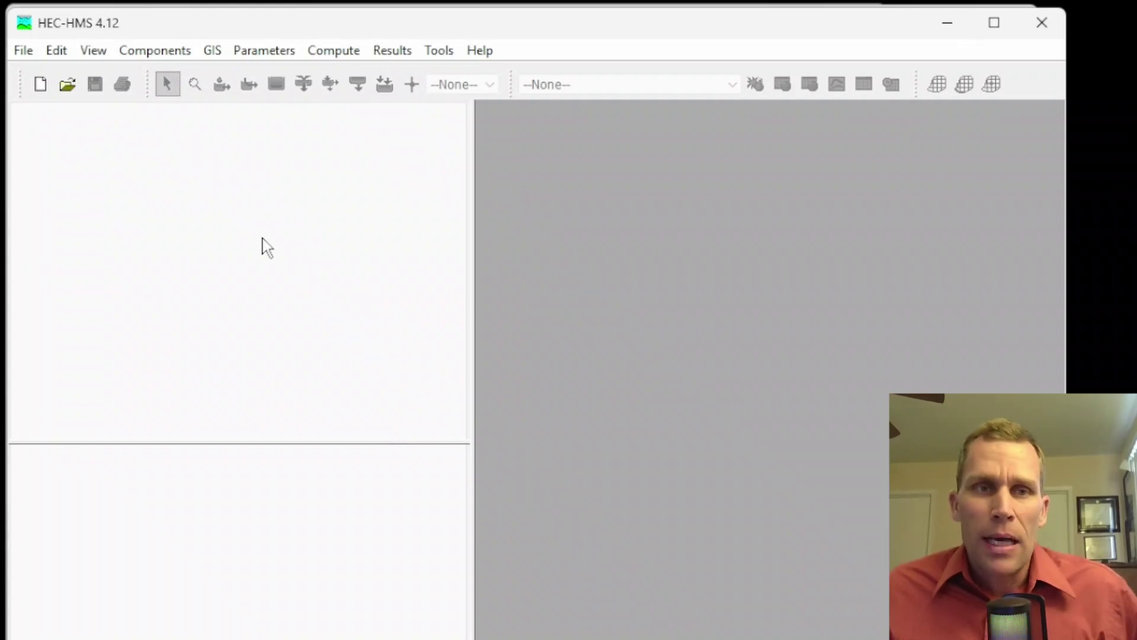
pyautogui.click(26, 54)
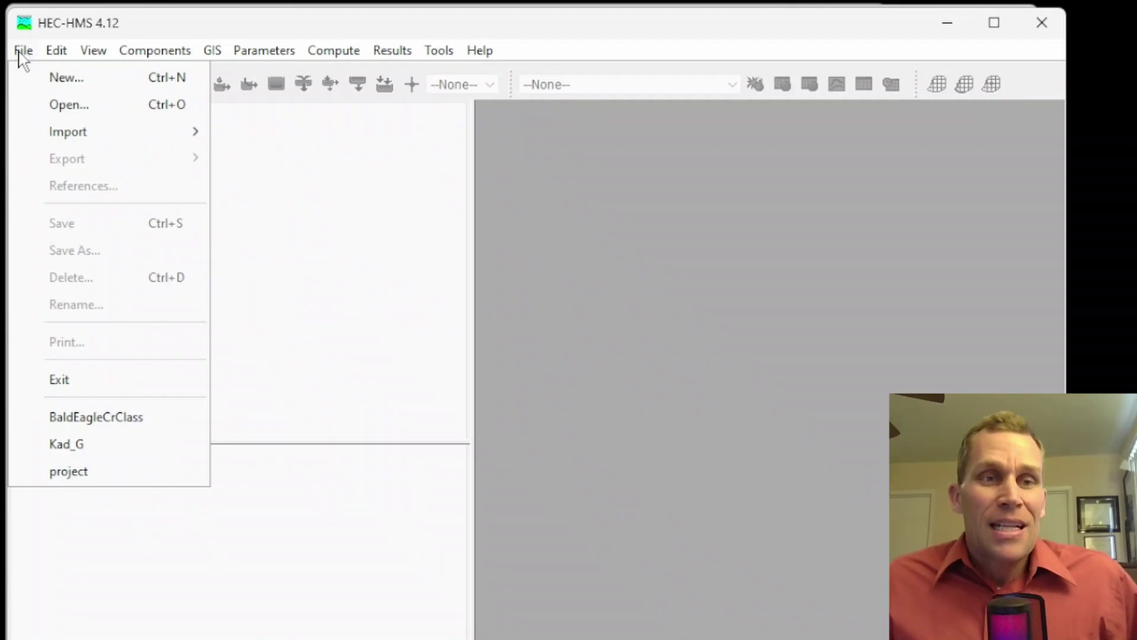
pyautogui.moveTo(55, 134)
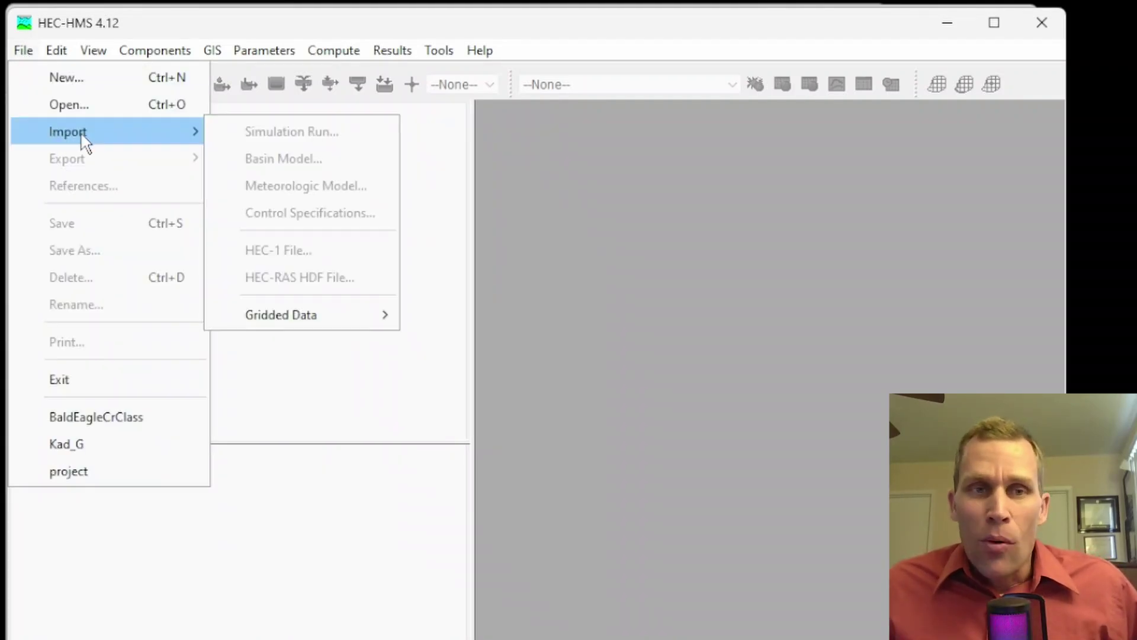
pyautogui.moveTo(294, 323)
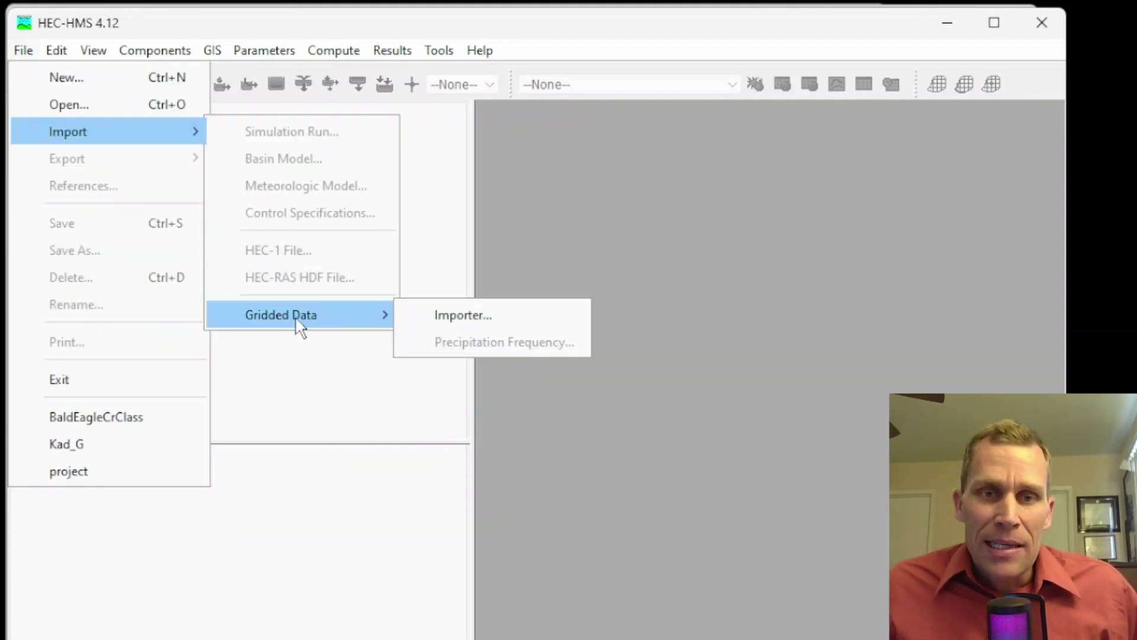
pyautogui.click(450, 317)
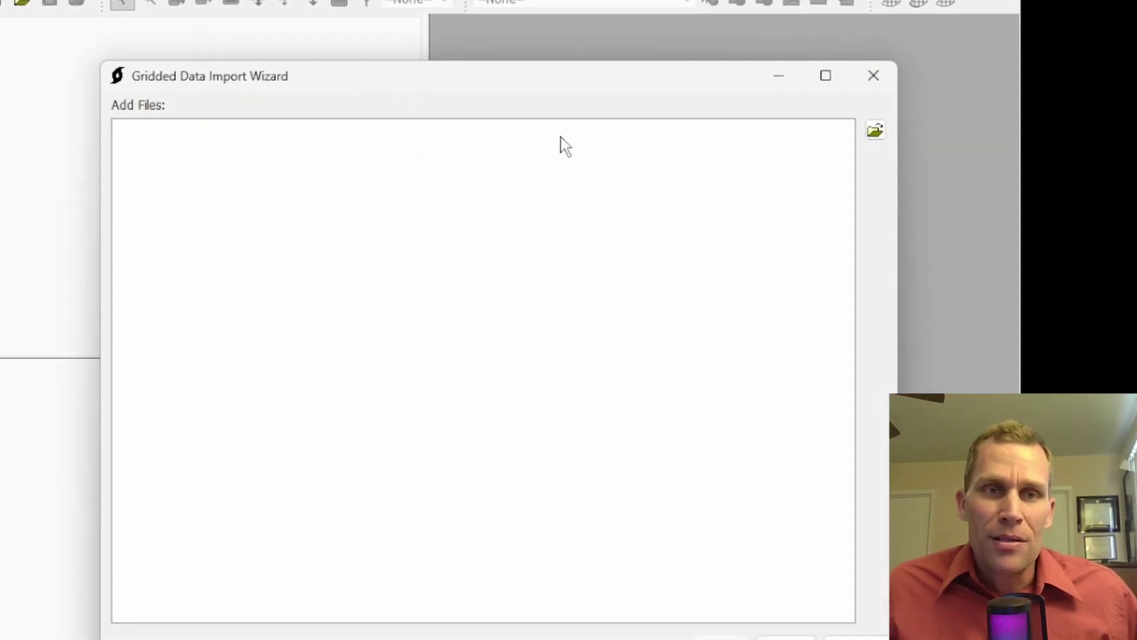
pyautogui.moveTo(487, 49); pyautogui.dragTo(468, 32)
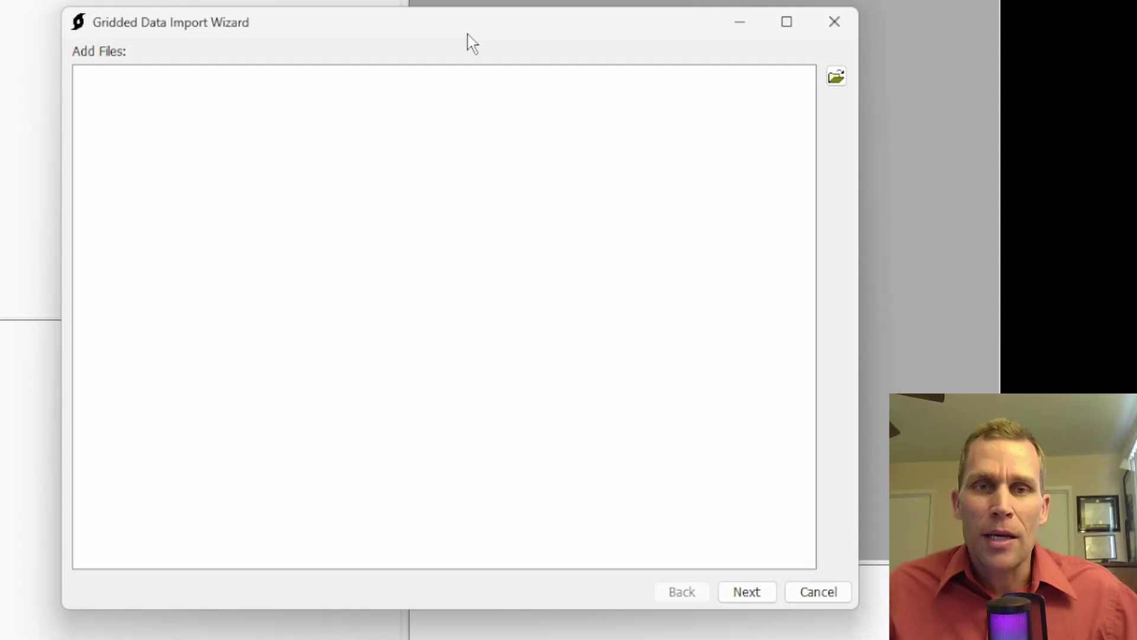
pyautogui.moveTo(464, 44)
pyautogui.mouseDown()
pyautogui.moveTo(467, 34)
pyautogui.moveTo(476, 41)
pyautogui.mouseUp()
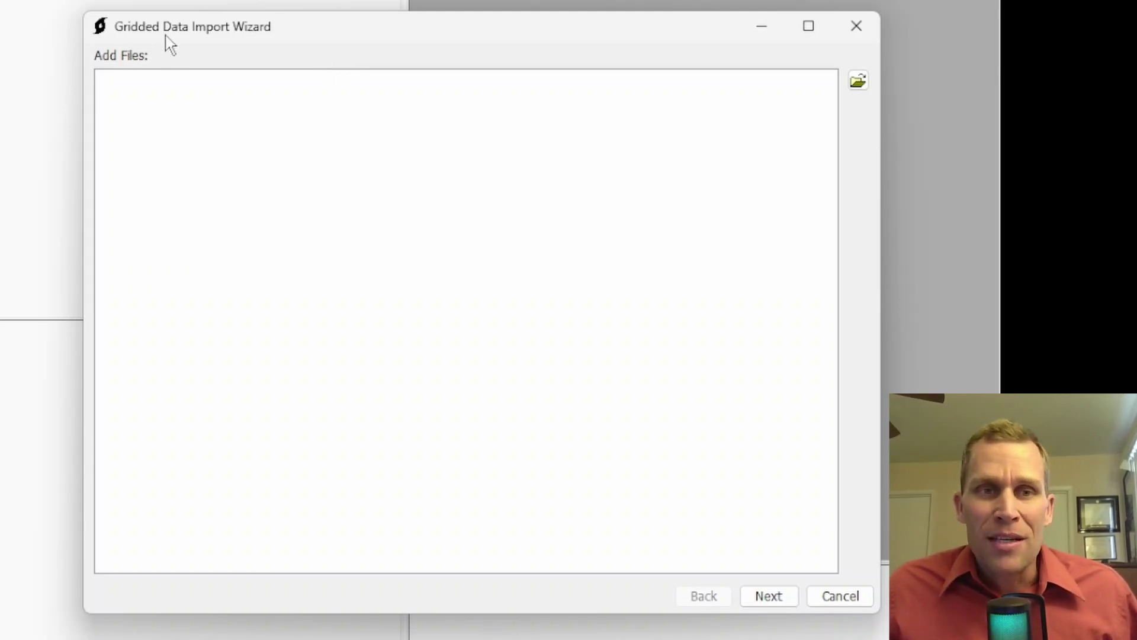
pyautogui.click(890, 89)
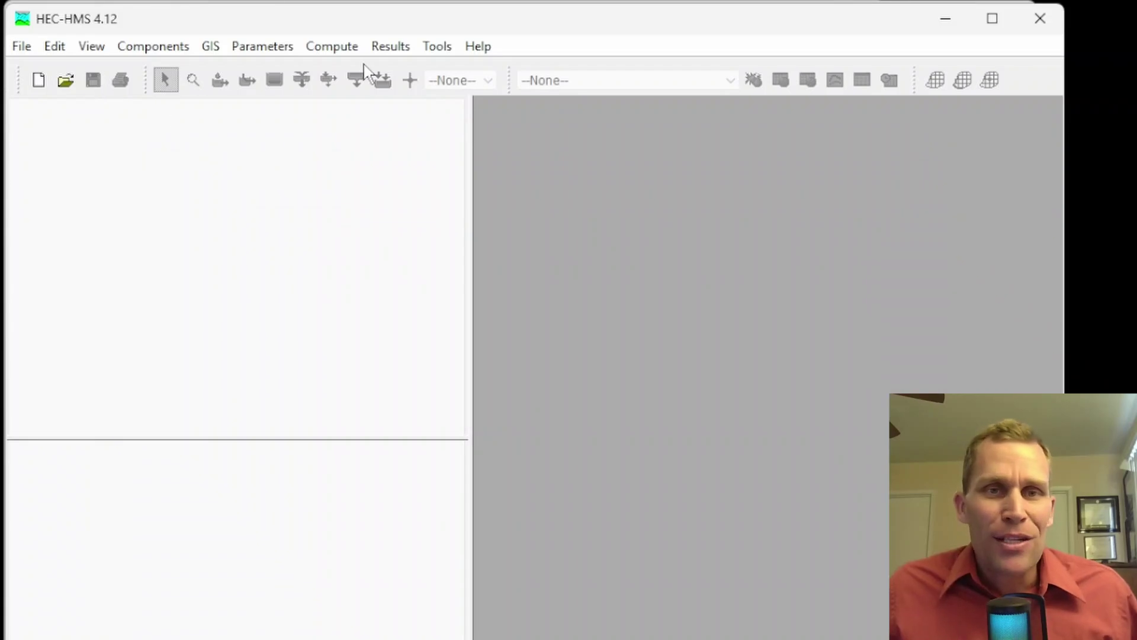
# Step: Browse the HEC-HMS Tools > Data utilities list, then dismiss it
pyautogui.click(436, 47)
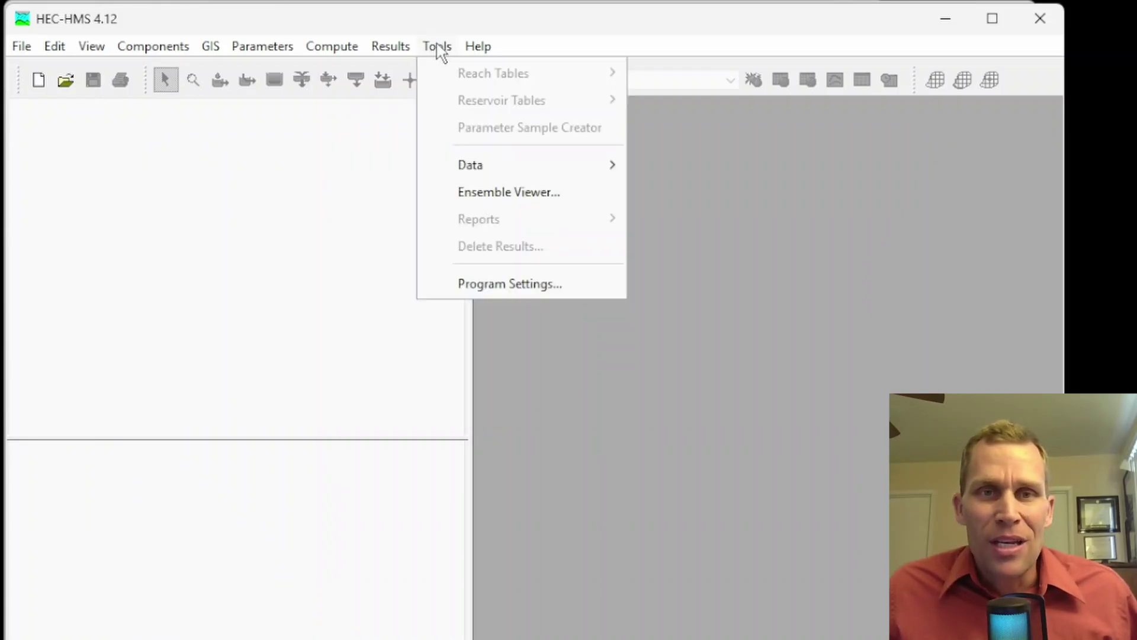
pyautogui.moveTo(472, 168)
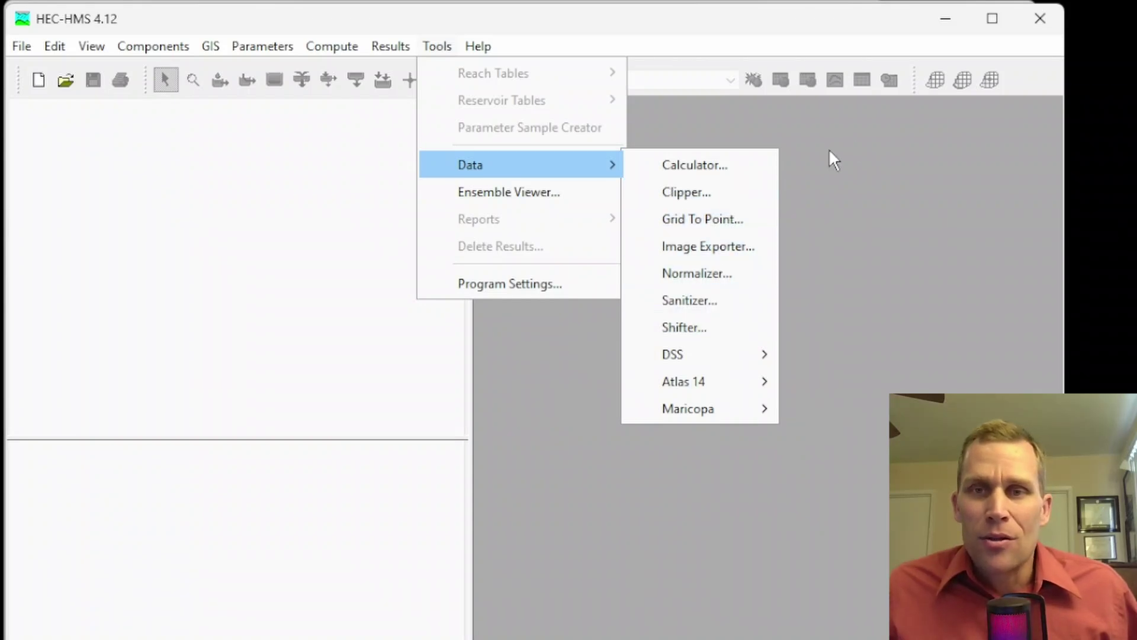
pyautogui.click(655, 26)
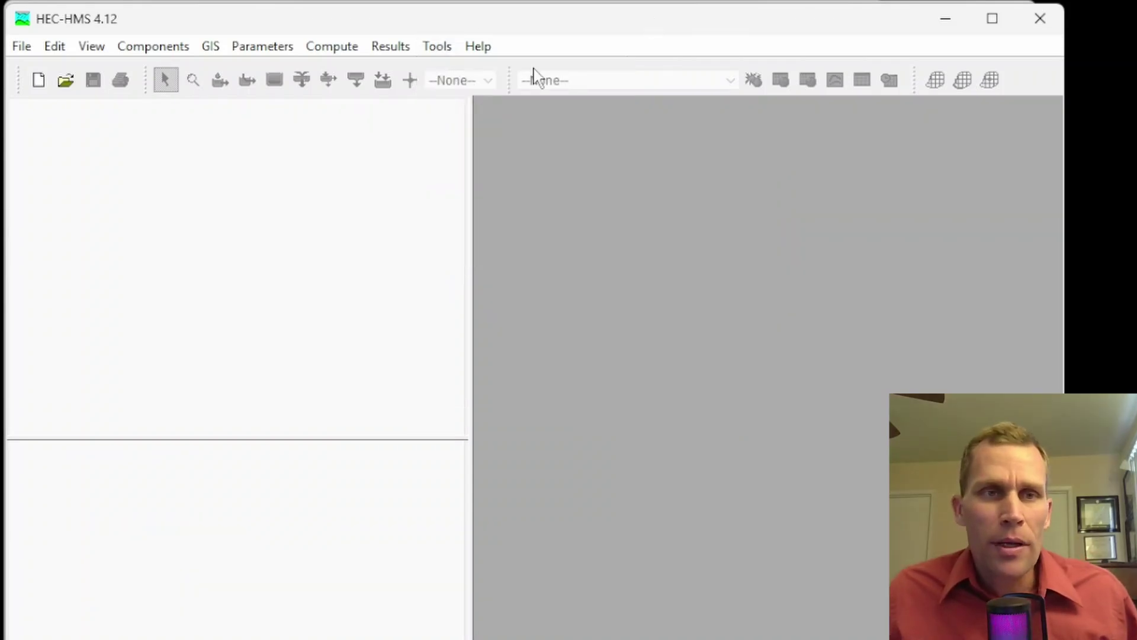
# Step: Close HEC-HMS and browse for input files into the 09 - Transforming NetCDF Precipitation Data to DSS project folder
pyautogui.click(1030, 18)
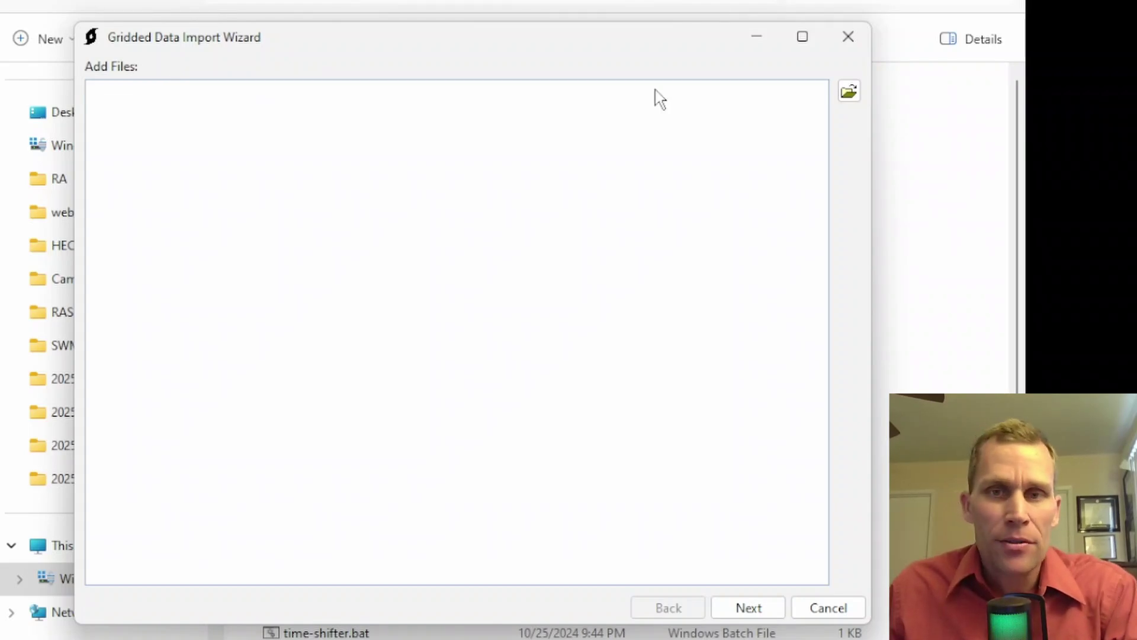
pyautogui.click(851, 93)
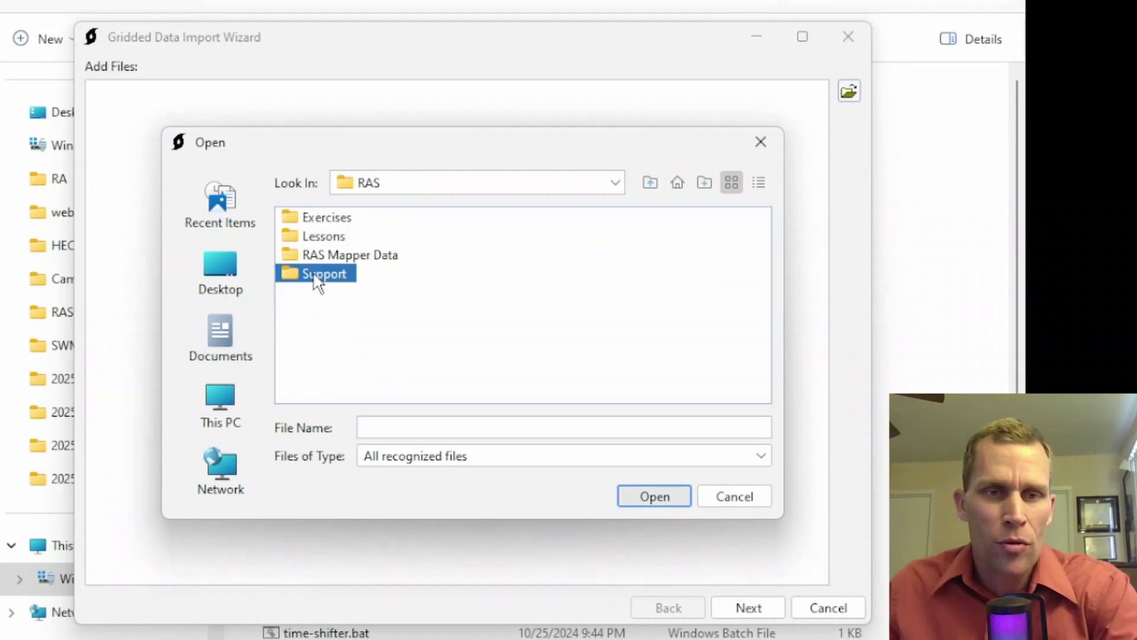
pyautogui.doubleClick(312, 273)
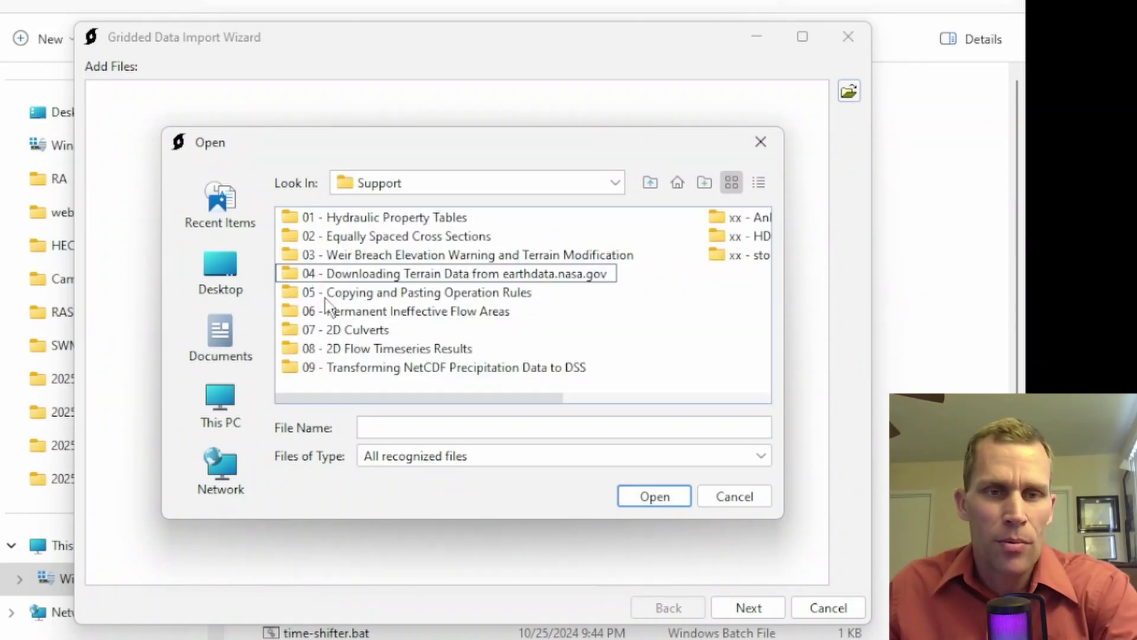
pyautogui.doubleClick(347, 367)
pyautogui.doubleClick(323, 237)
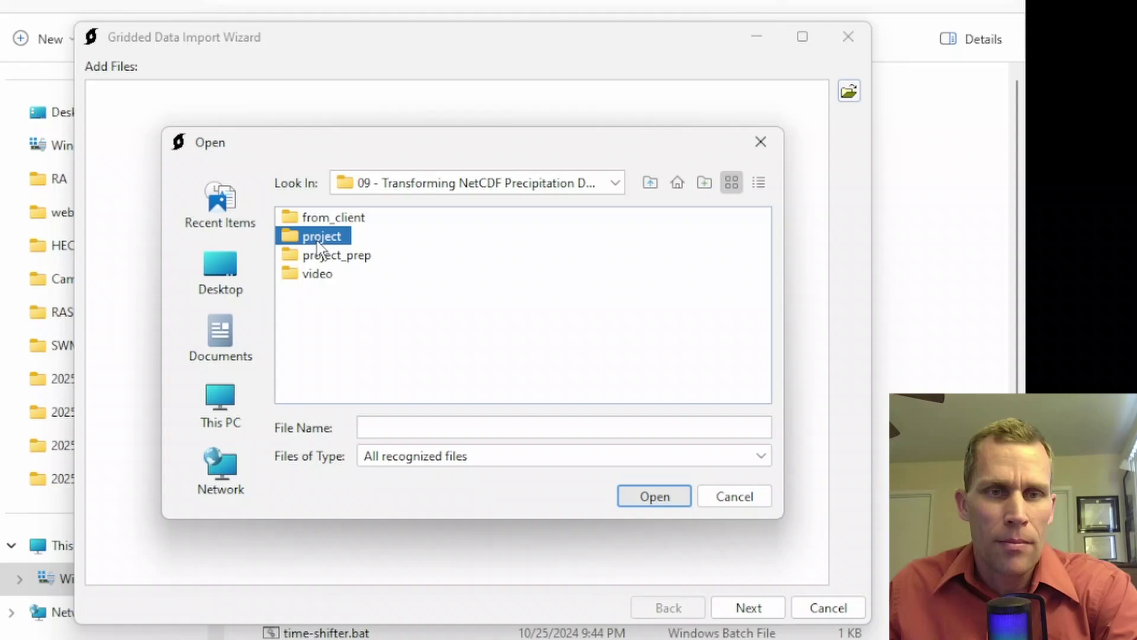
pyautogui.click(320, 224)
pyautogui.doubleClick(320, 220)
pyautogui.click(335, 237)
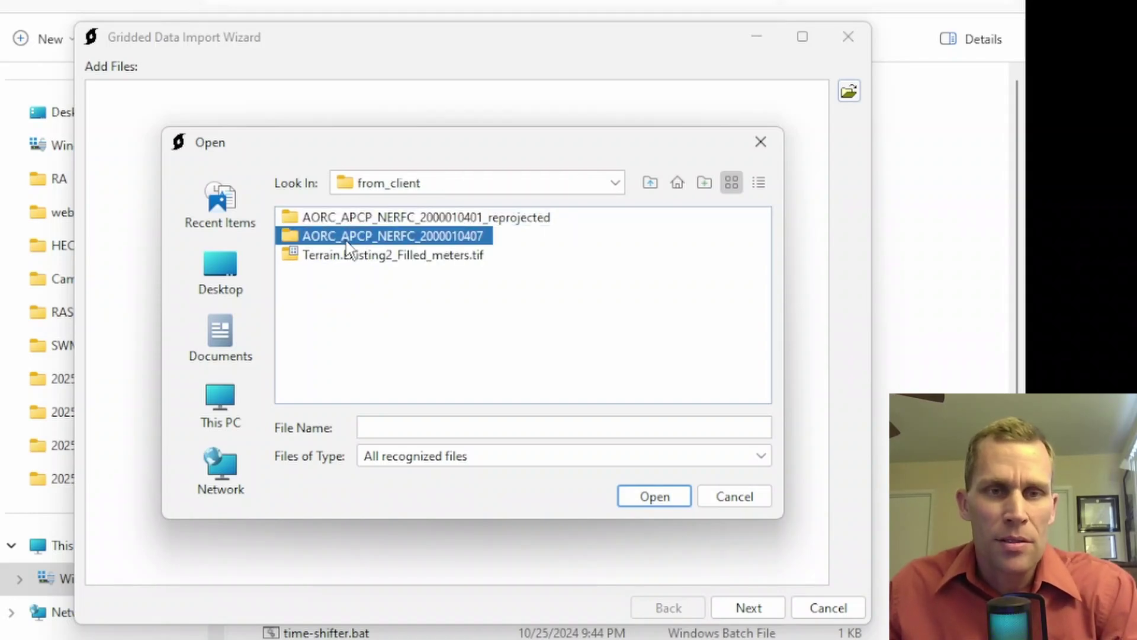
pyautogui.doubleClick(349, 240)
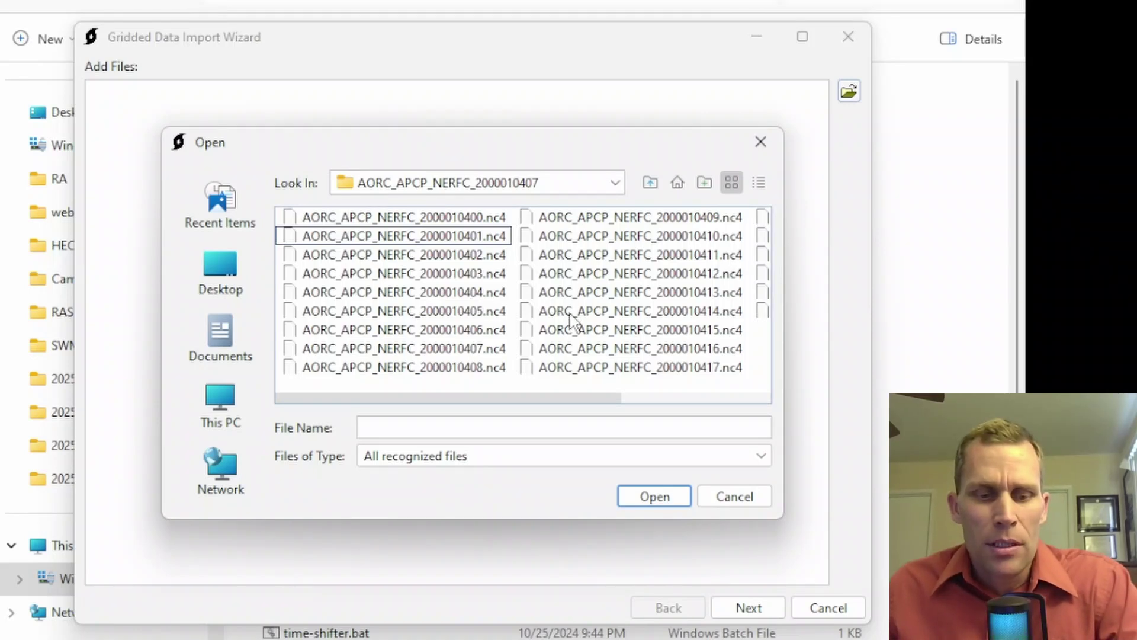
pyautogui.hotkey('ctrl', 'a')
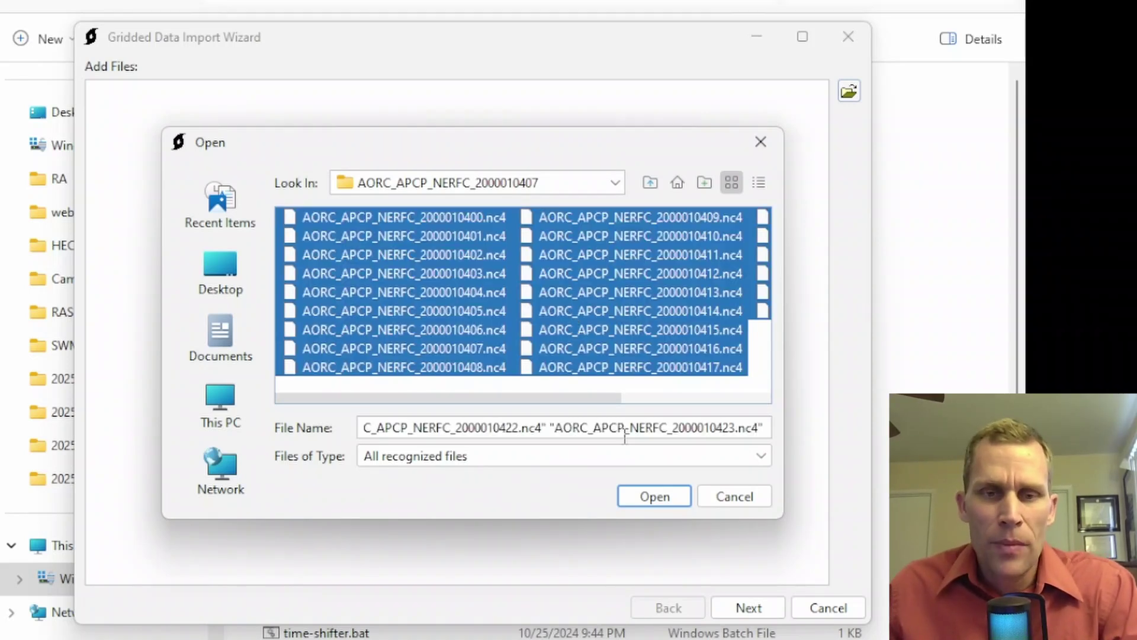
pyautogui.click(654, 495)
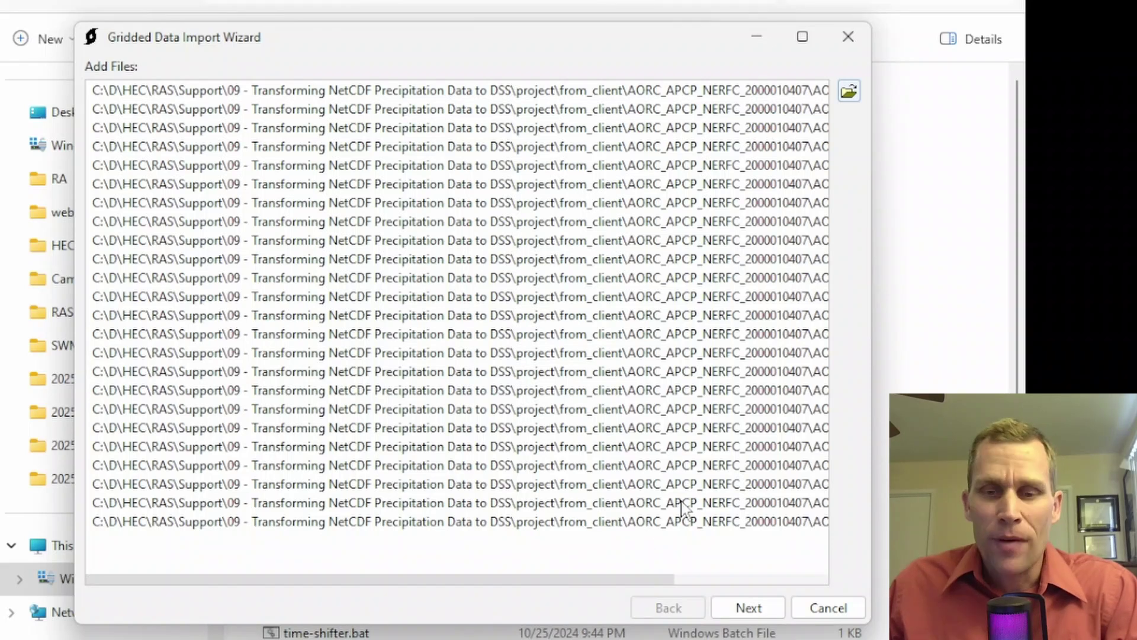
# Step: Add APCP_surface as the variable to import and advance to the reprojection options
pyautogui.click(750, 609)
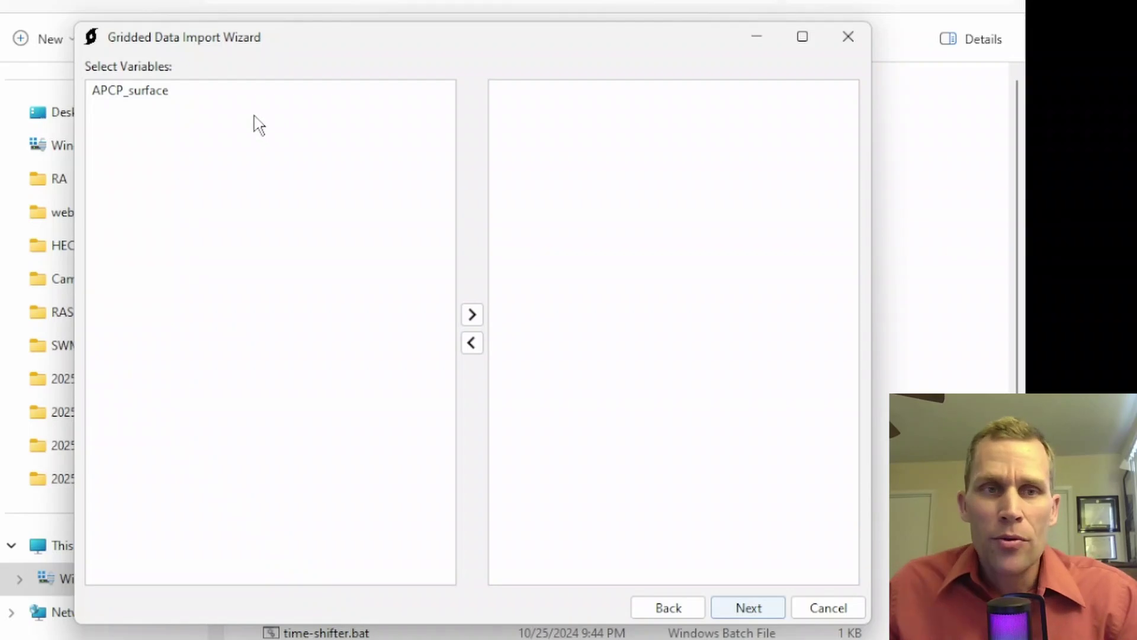
pyautogui.click(141, 104)
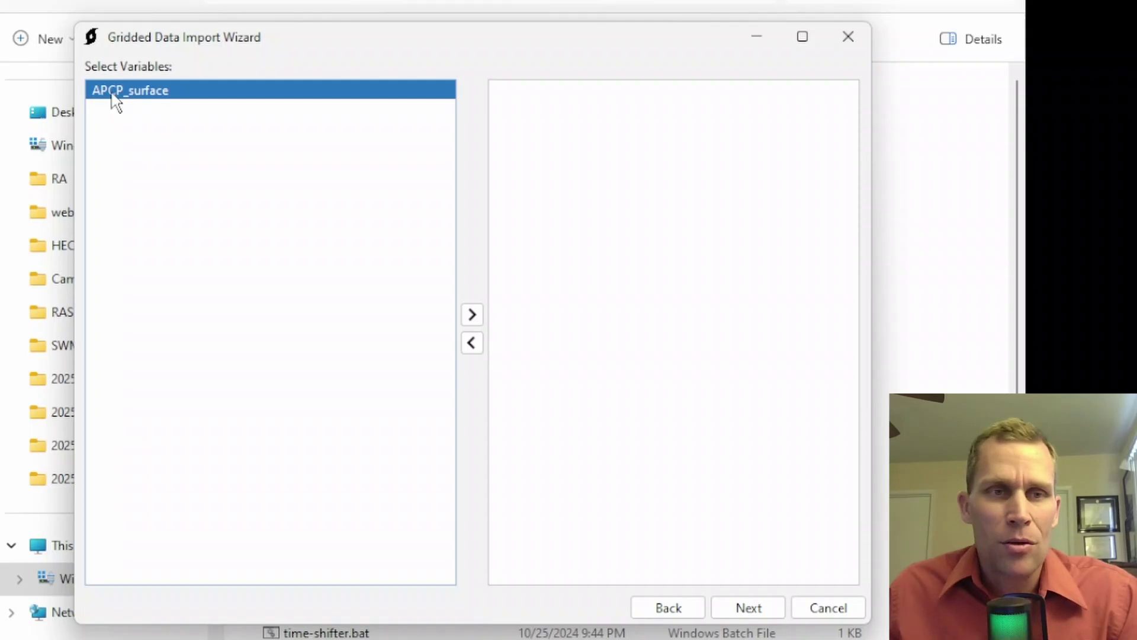
pyautogui.click(472, 315)
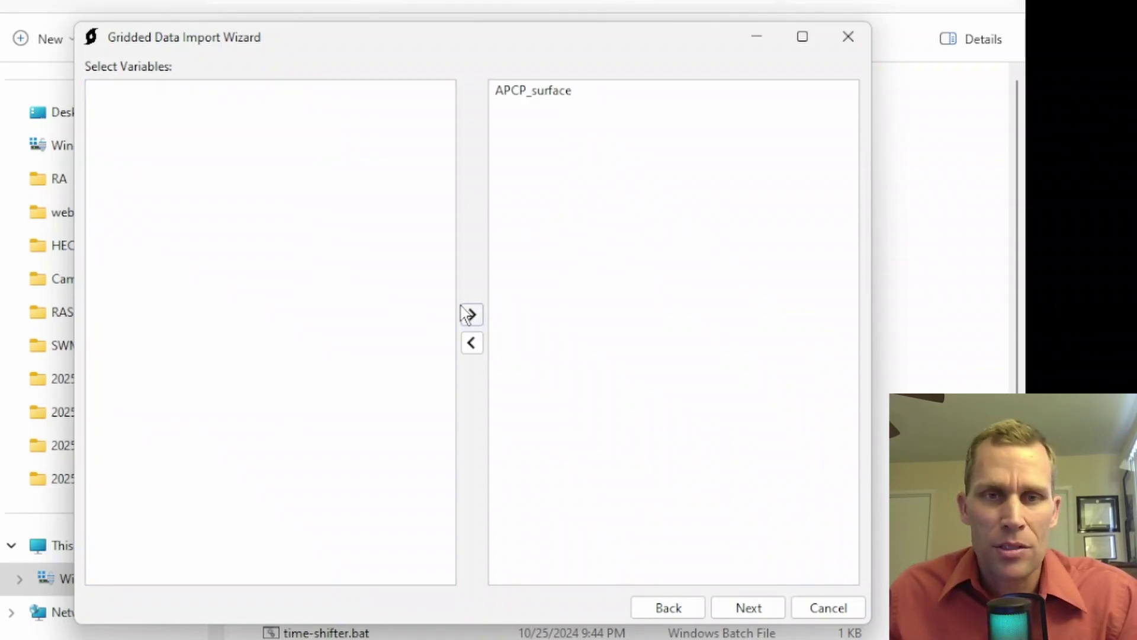
pyautogui.click(524, 95)
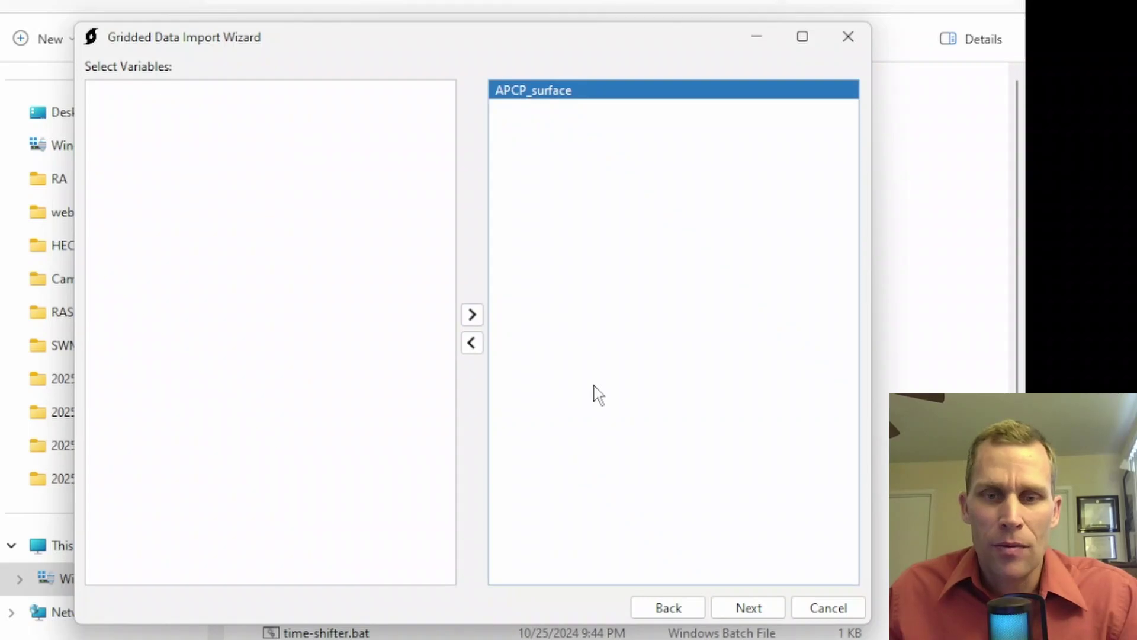
pyautogui.click(748, 608)
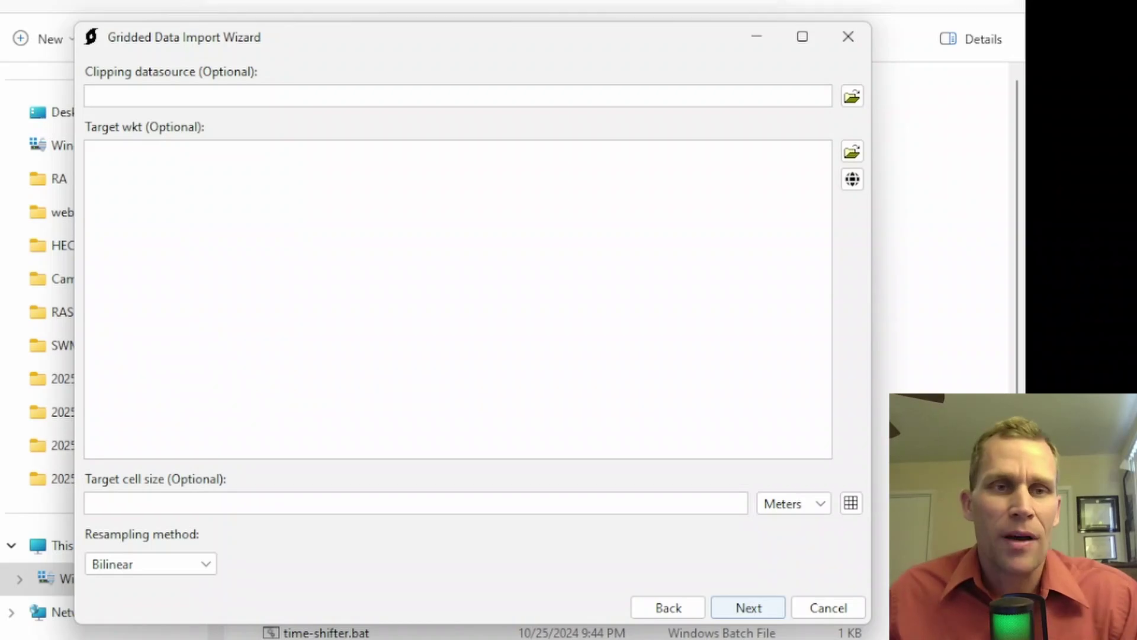
pyautogui.click(186, 92)
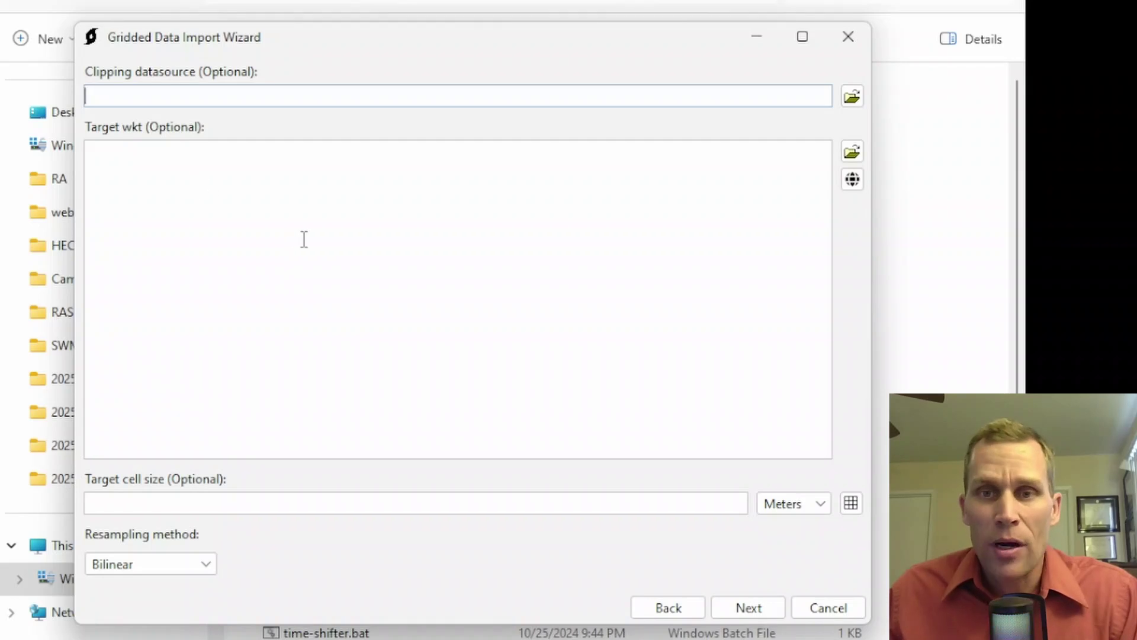
pyautogui.click(855, 180)
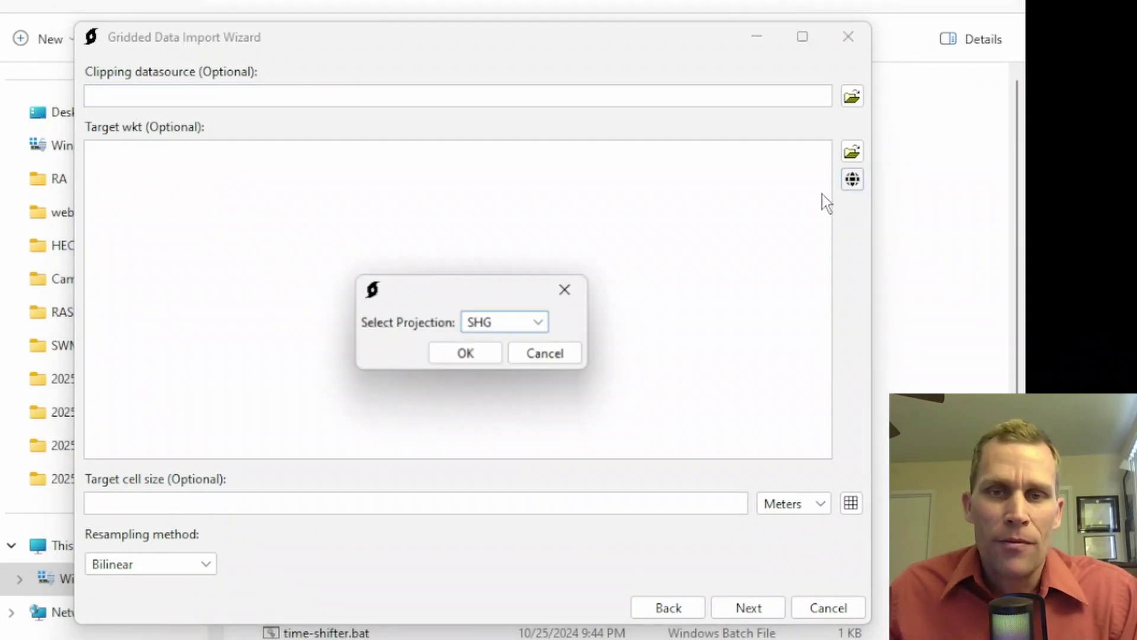
pyautogui.click(543, 323)
pyautogui.click(578, 325)
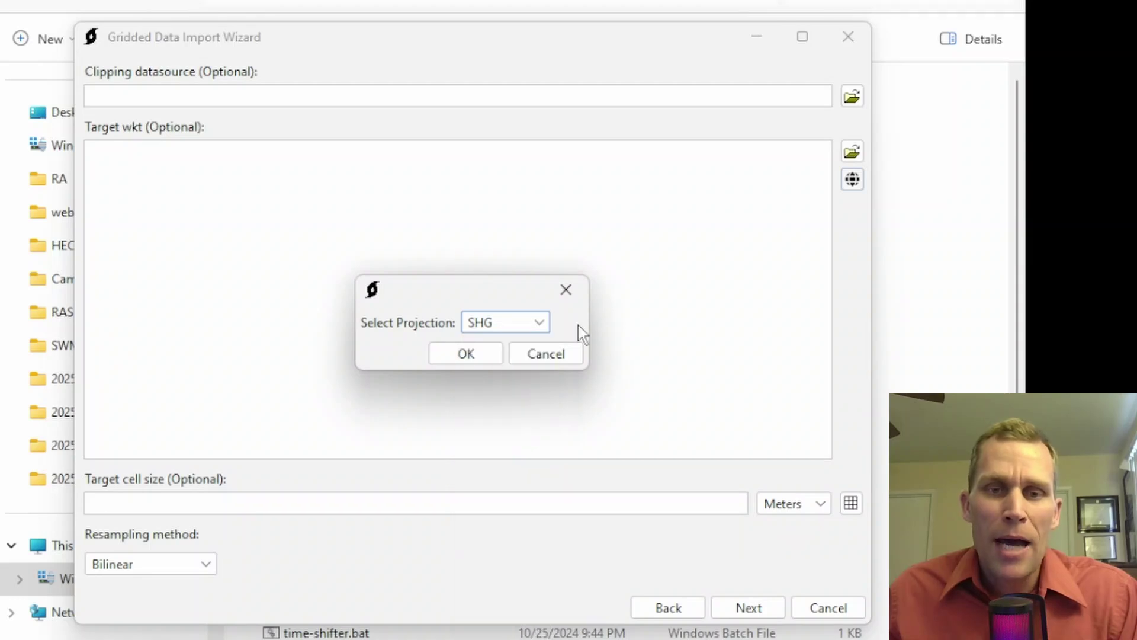
pyautogui.click(568, 356)
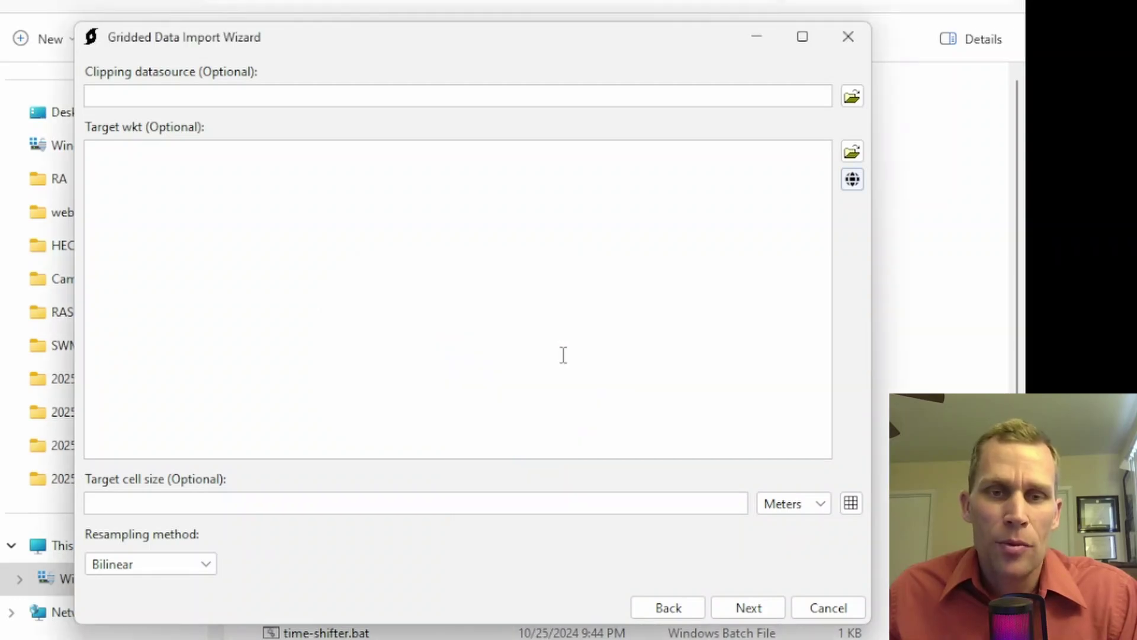
# Step: Load projection_epsg_2249.prj (NAD 1983 StatePlane Massachusetts Mainland, feet) as the target WKT
pyautogui.click(853, 156)
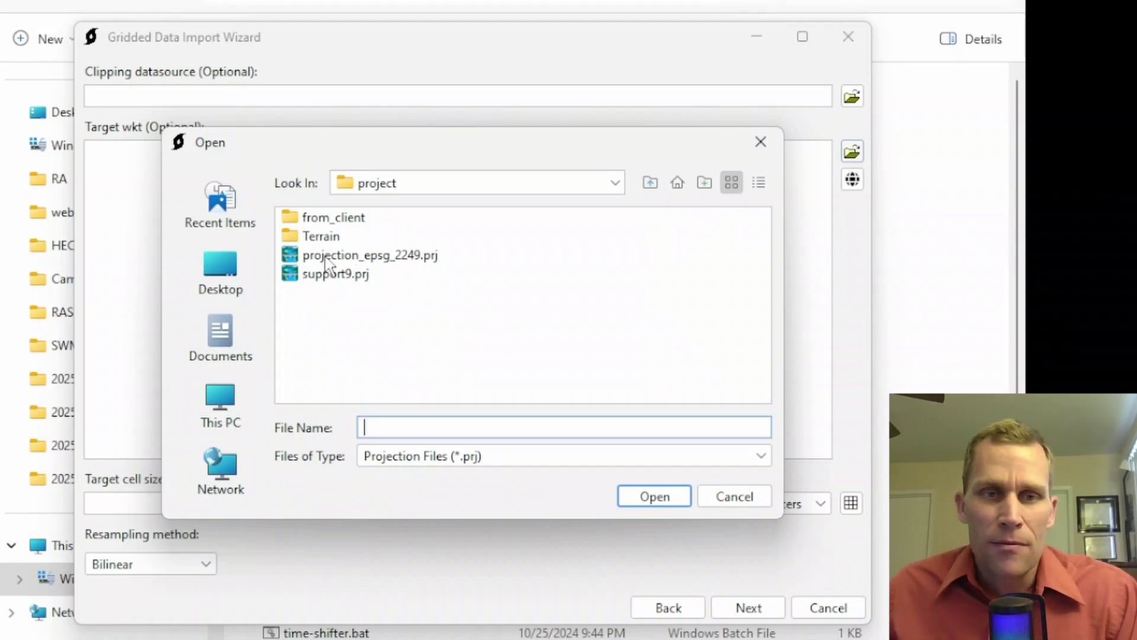
pyautogui.click(404, 261)
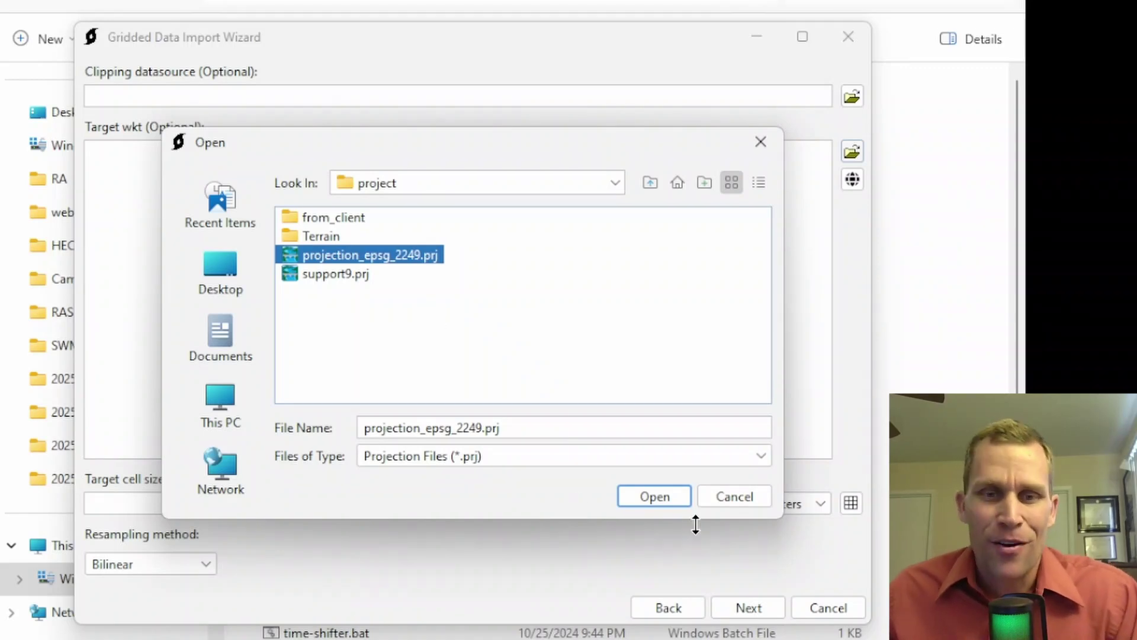
pyautogui.click(658, 502)
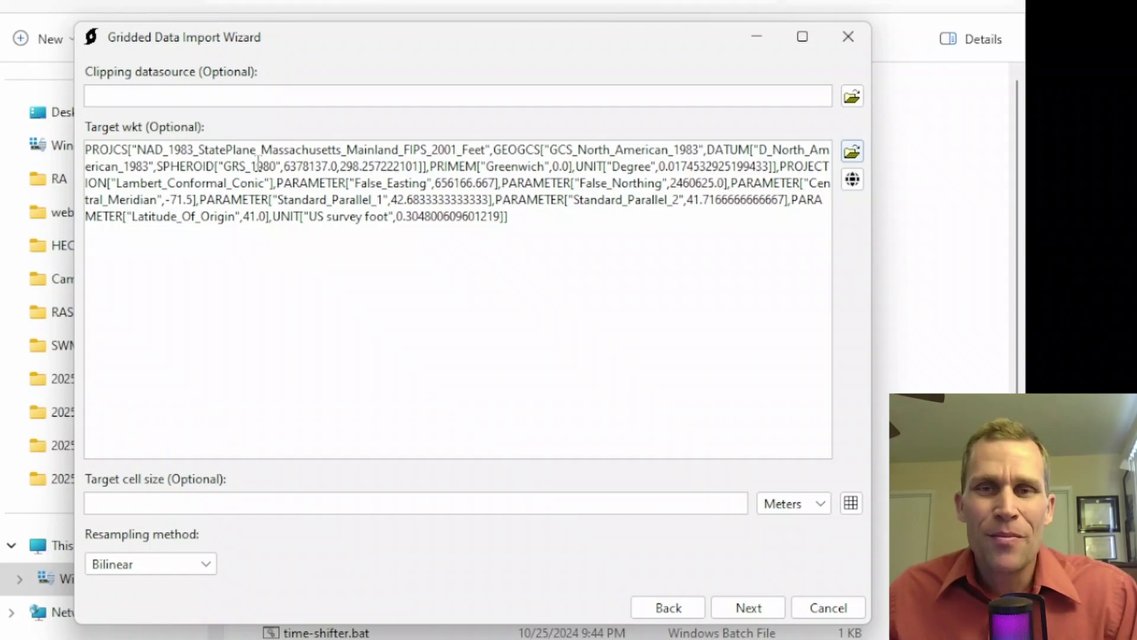
# Step: Keep Meters cell size units with no cell size and Bilinear resampling, then advance to Select Destination
pyautogui.click(821, 506)
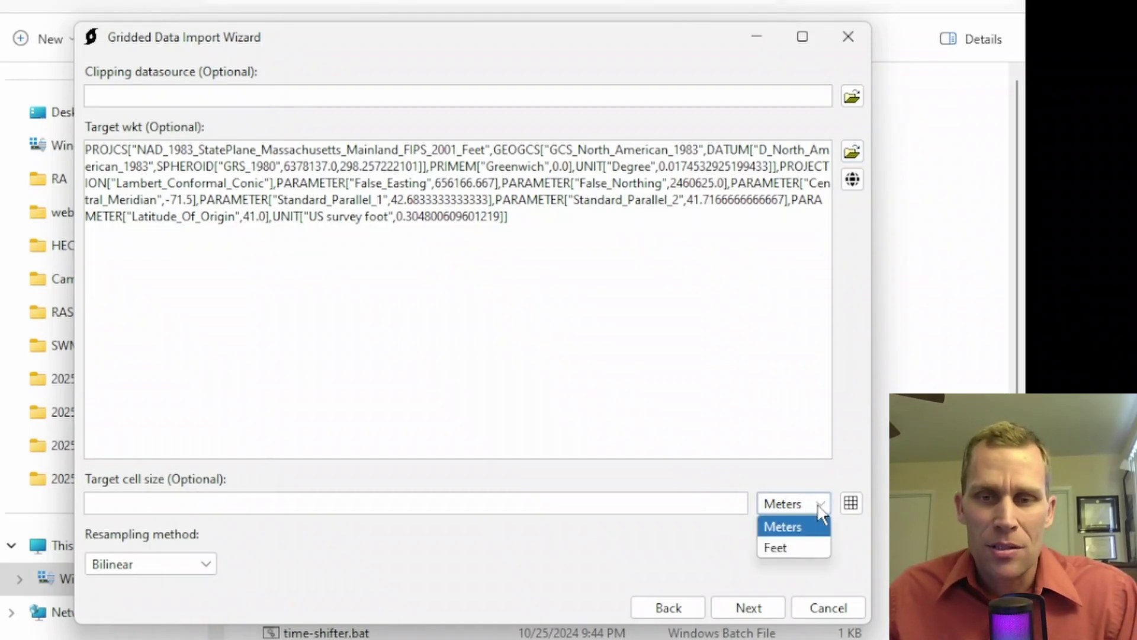
pyautogui.click(851, 503)
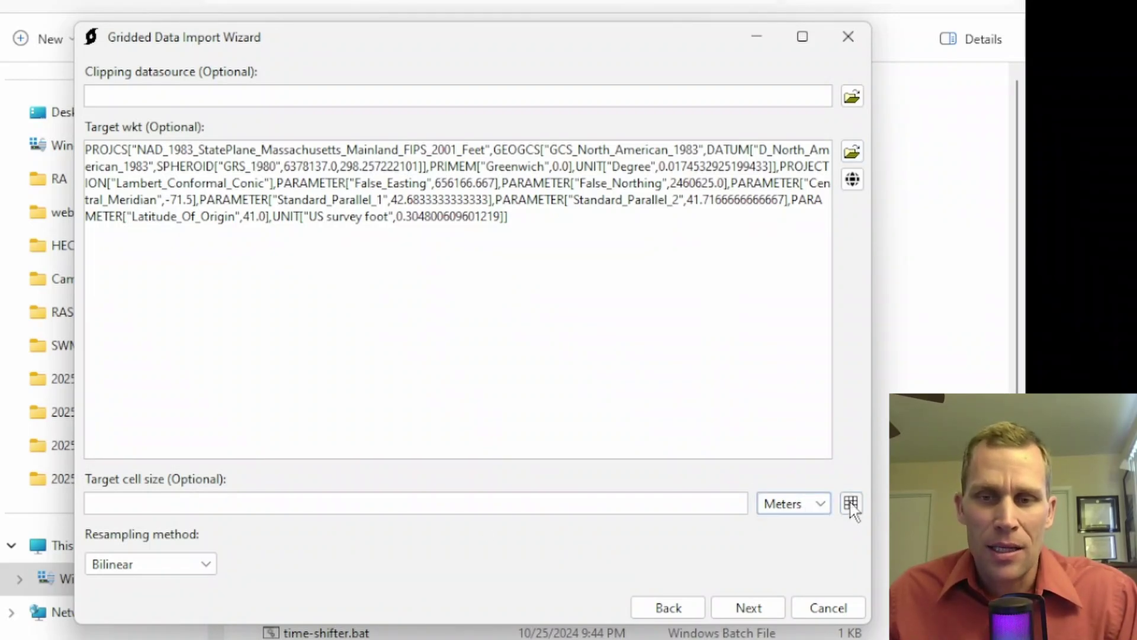
pyautogui.click(851, 502)
pyautogui.click(513, 322)
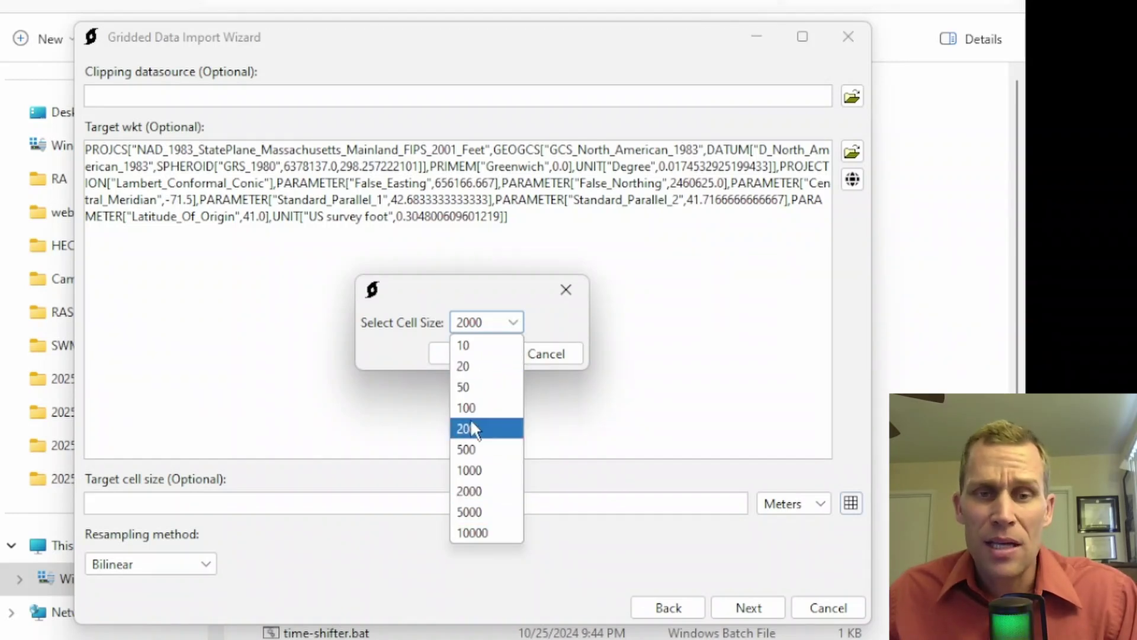
pyautogui.click(435, 296)
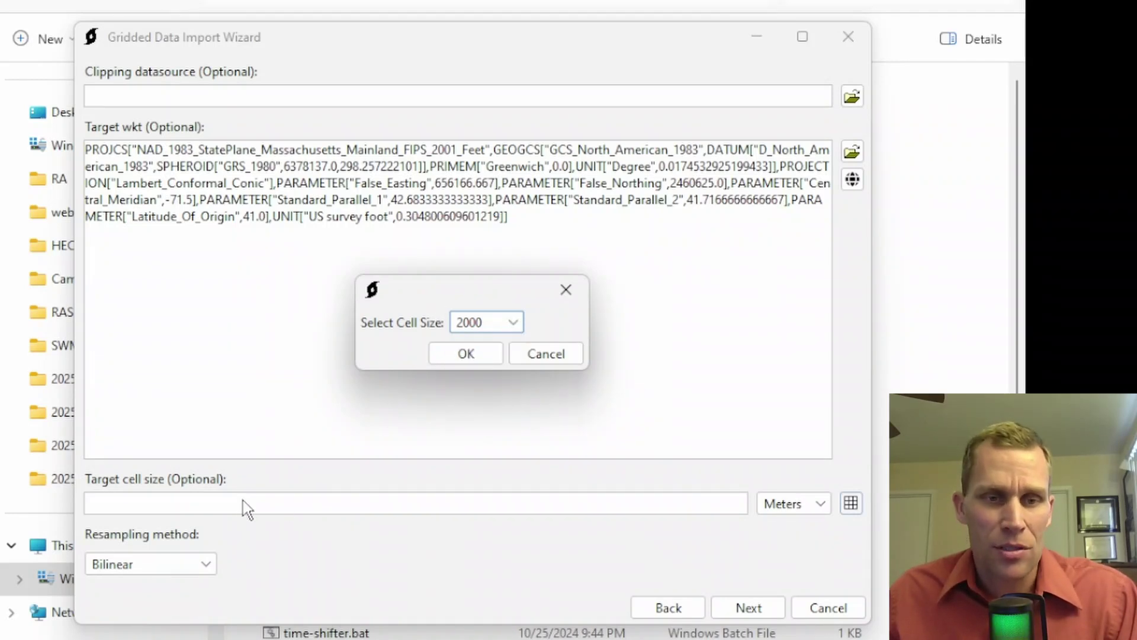
pyautogui.click(542, 357)
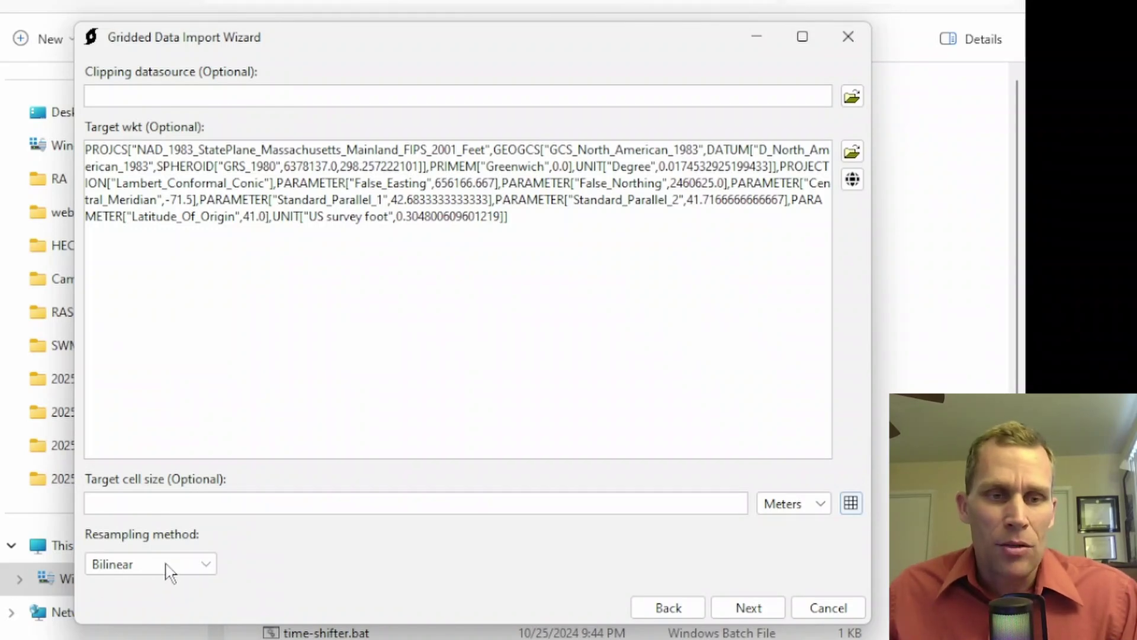
pyautogui.click(747, 608)
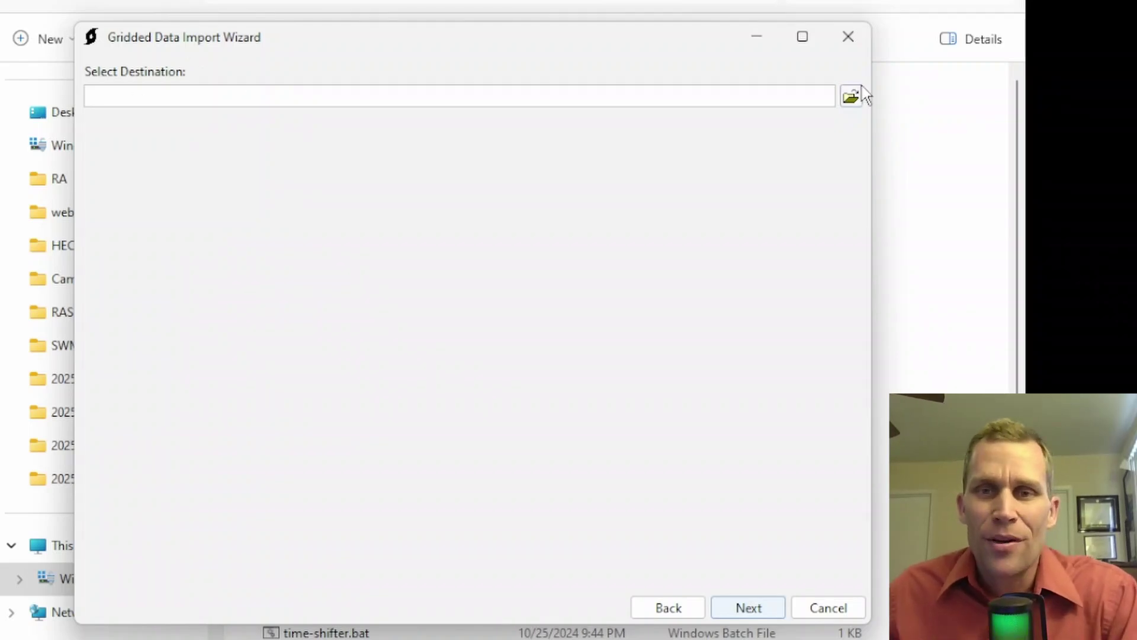
# Step: Set the Vortex output to precip.dss in the NetCDF tutorial's project folder
pyautogui.click(851, 98)
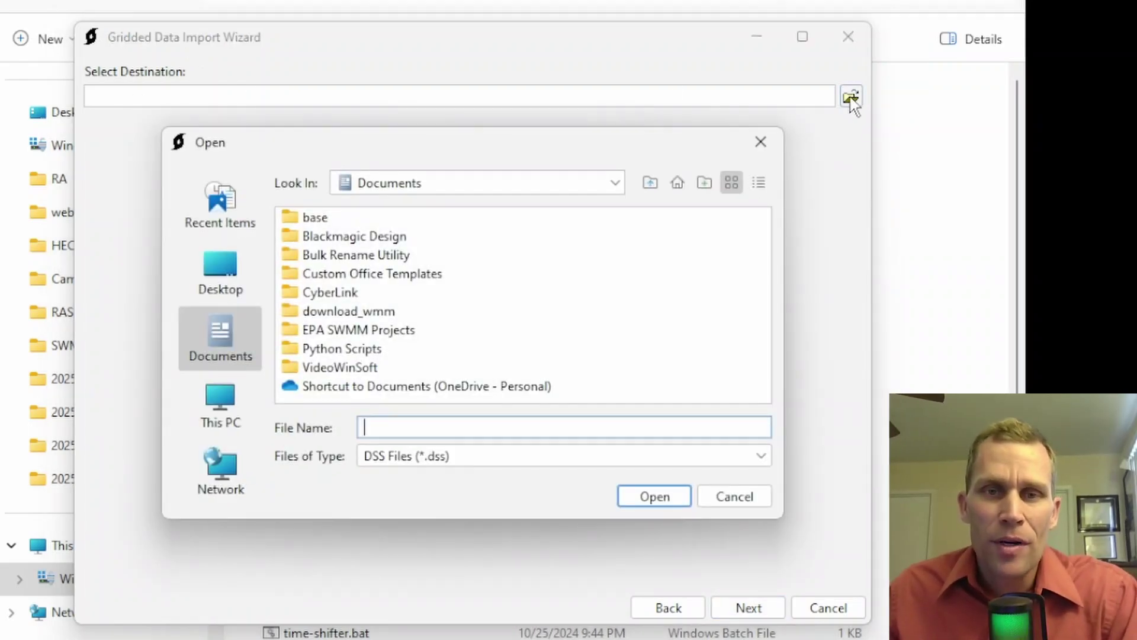
pyautogui.doubleClick(314, 274)
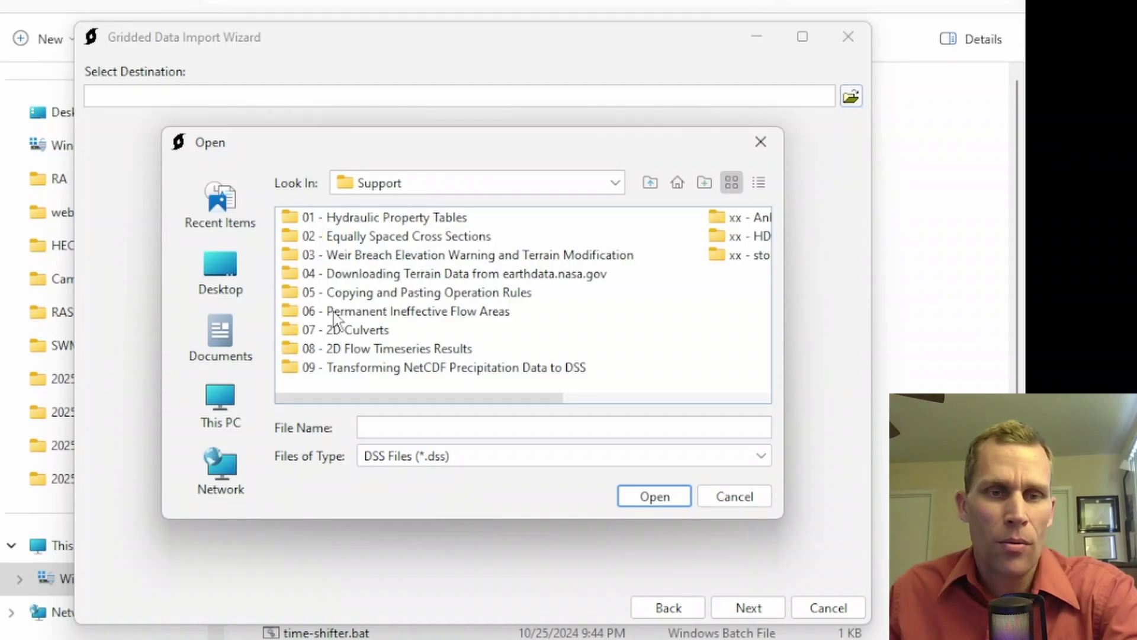
pyautogui.doubleClick(353, 369)
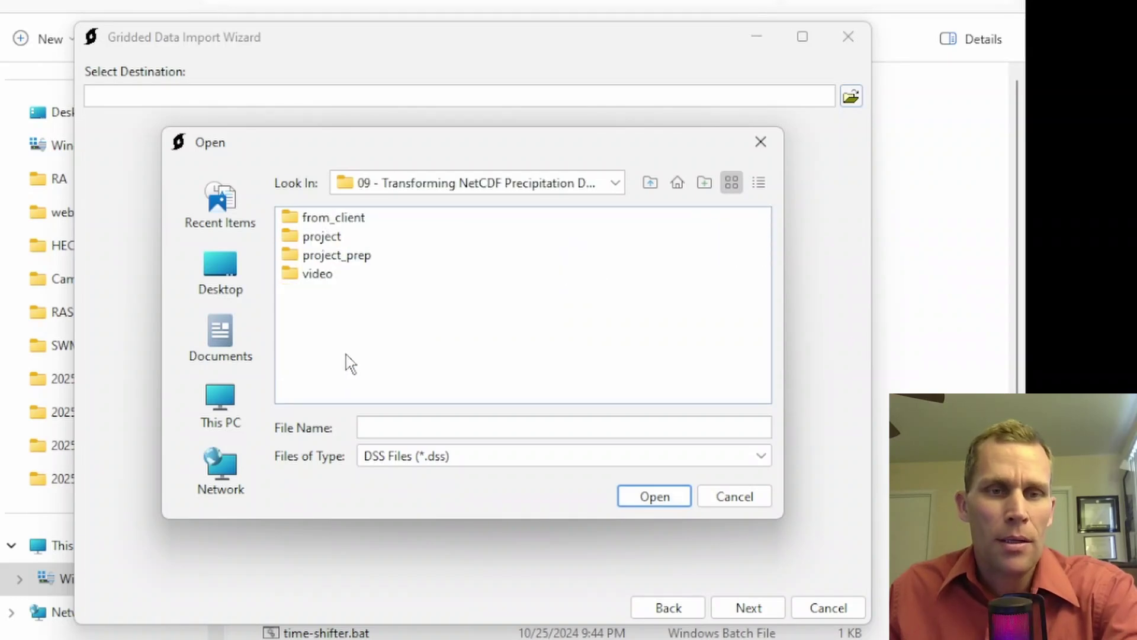
pyautogui.doubleClick(320, 237)
pyautogui.click(385, 424)
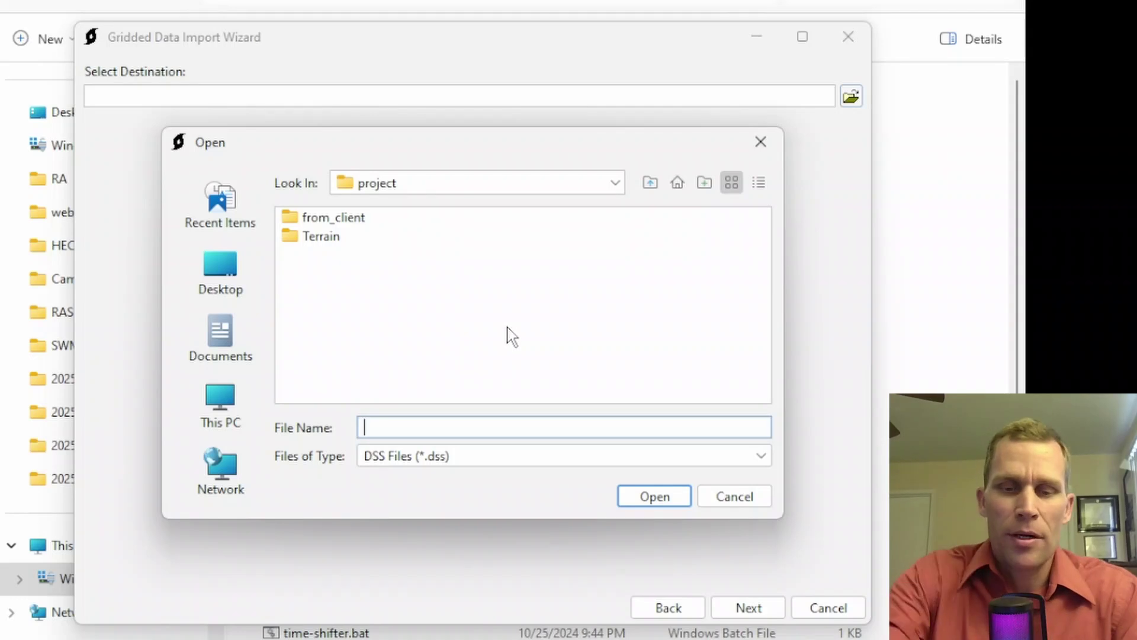
pyautogui.write('precip.dss')
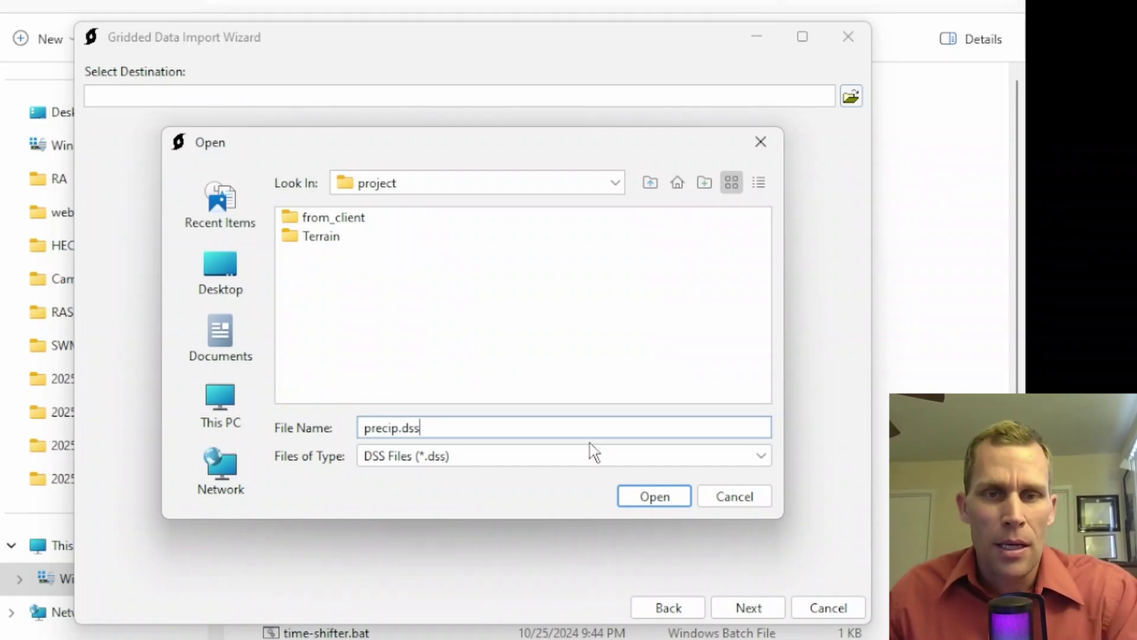
pyautogui.click(652, 499)
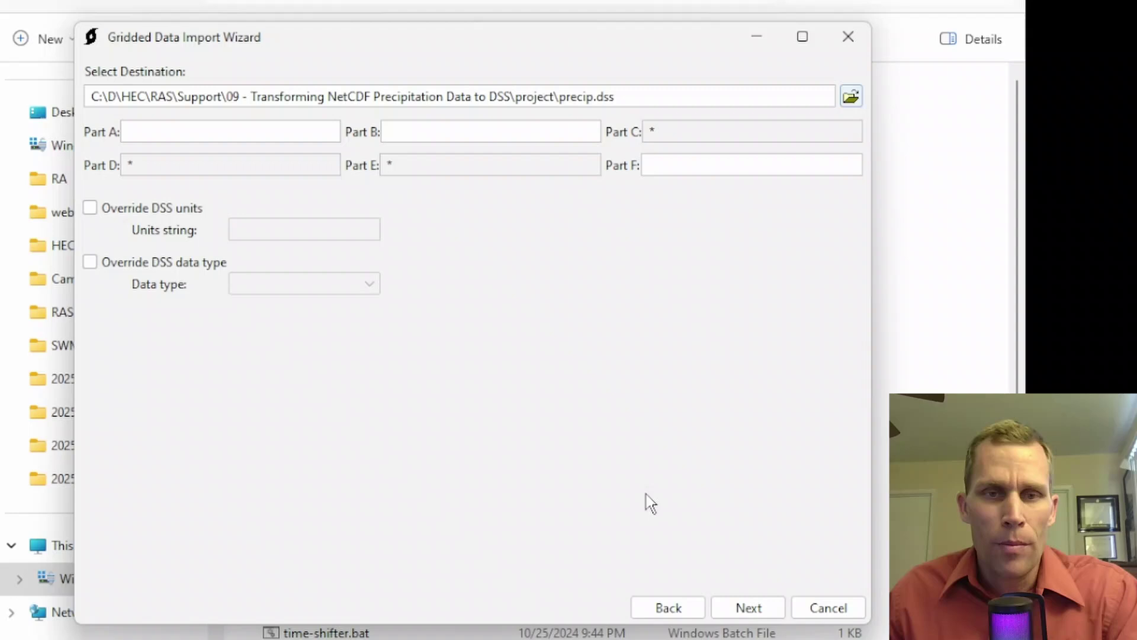
# Step: Select the full destination path, then move into the empty Part A pathname field
pyautogui.click(652, 98)
pyautogui.hotkey('ctrl', 'a')
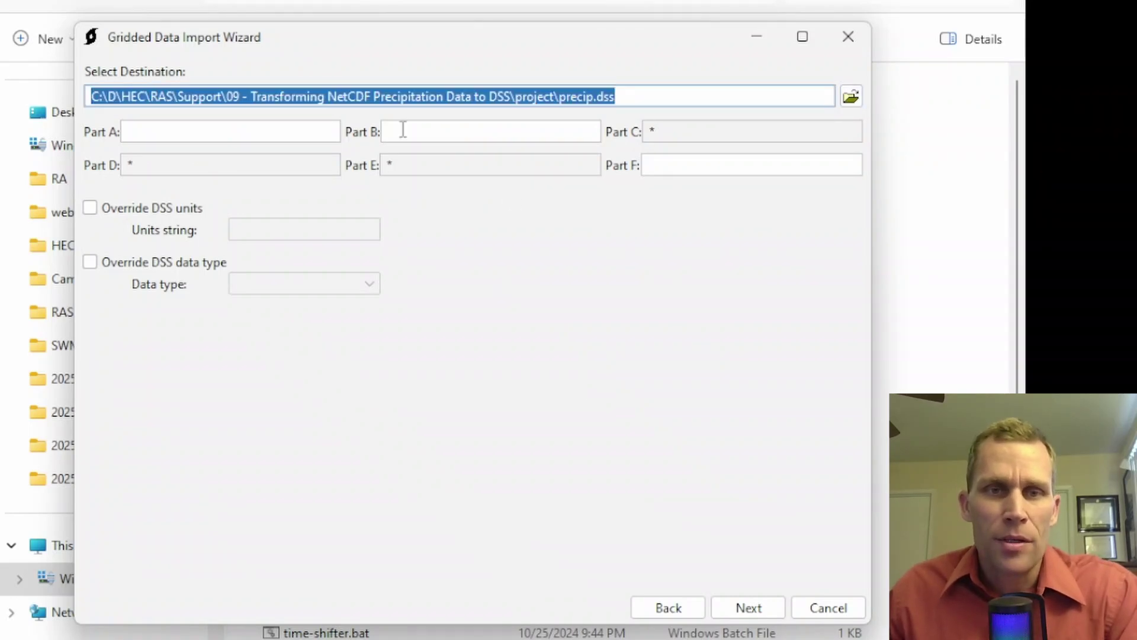
pyautogui.click(278, 135)
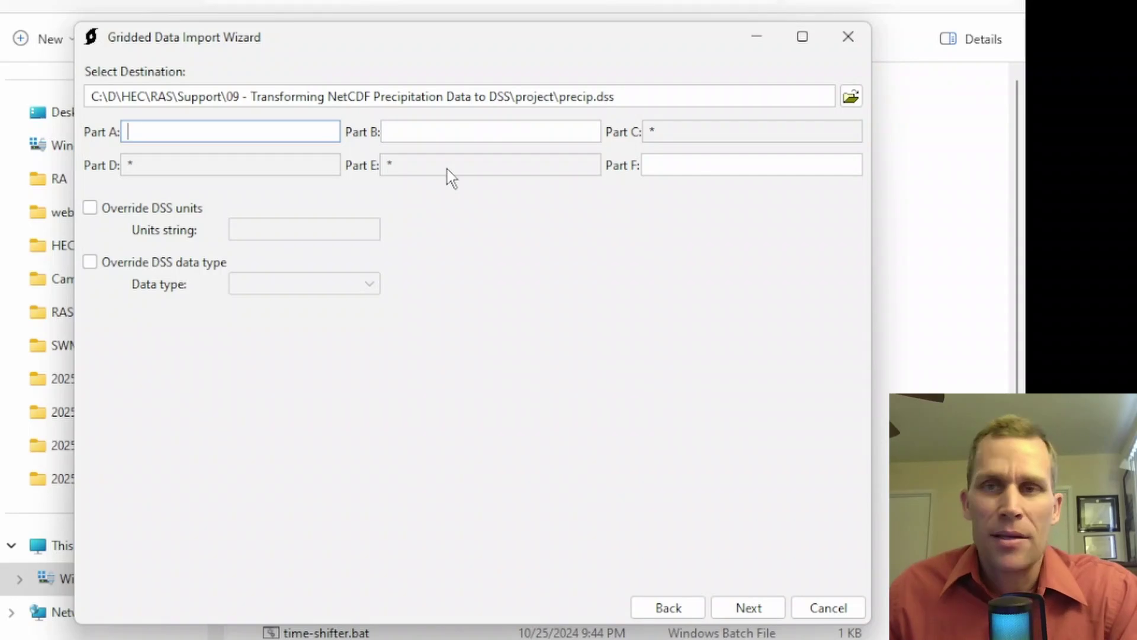
pyautogui.click(406, 125)
pyautogui.click(647, 163)
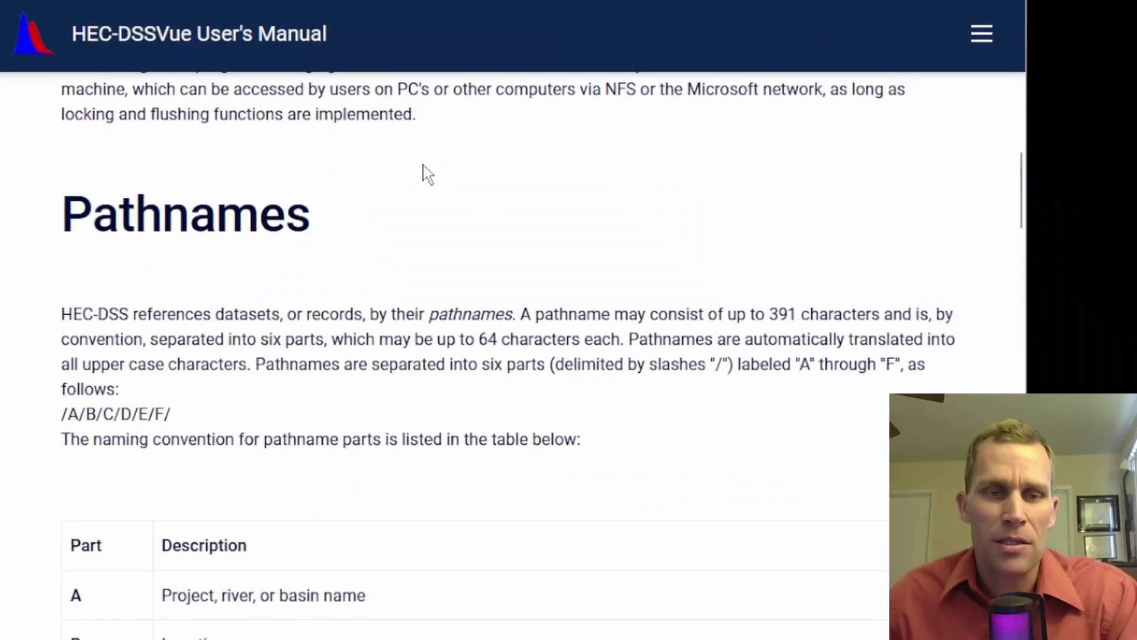
pyautogui.scroll(-5, 424, 170)
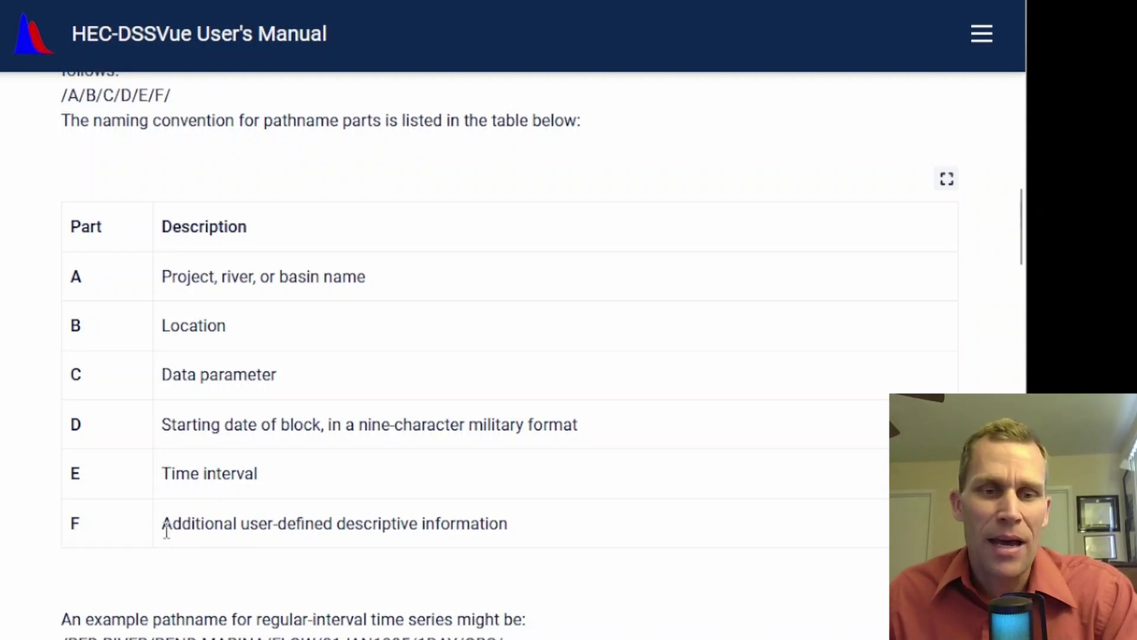
pyautogui.moveTo(167, 528)
pyautogui.mouseDown()
pyautogui.moveTo(520, 533)
pyautogui.moveTo(169, 523)
pyautogui.mouseUp()
pyautogui.click(504, 524)
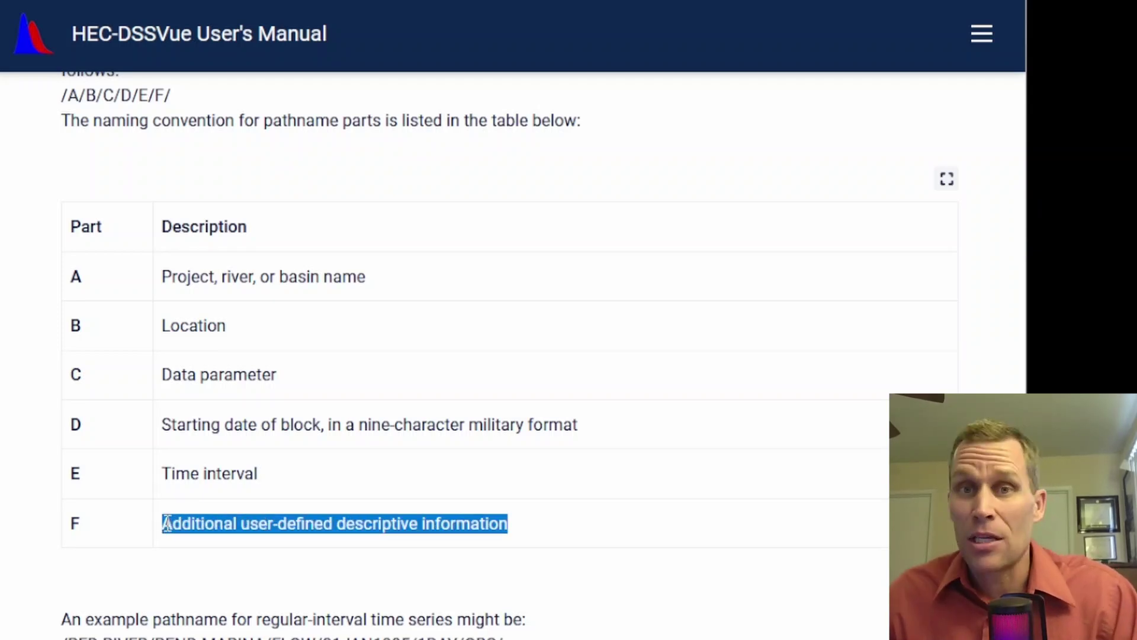
pyautogui.click(195, 525)
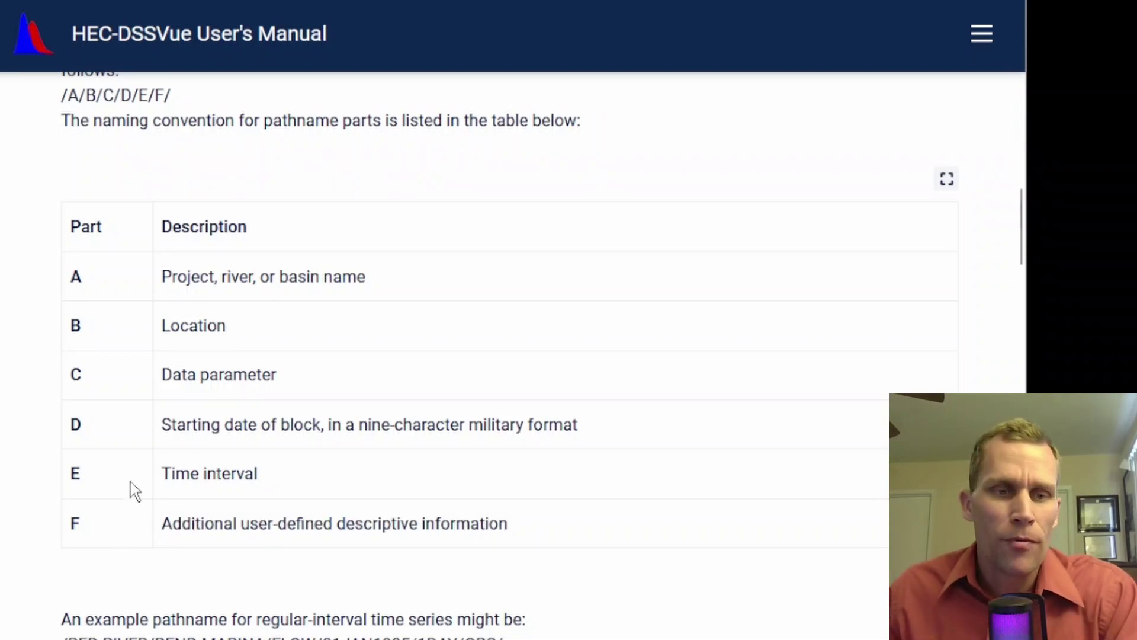
pyautogui.moveTo(162, 477); pyautogui.dragTo(270, 487)
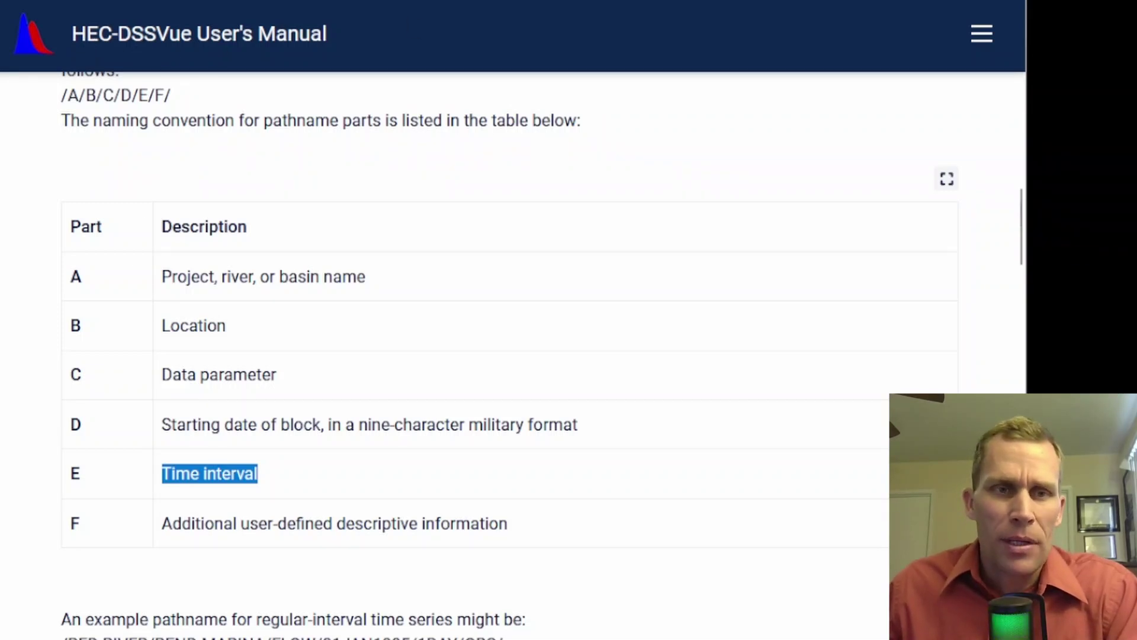
pyautogui.press('super+Down')
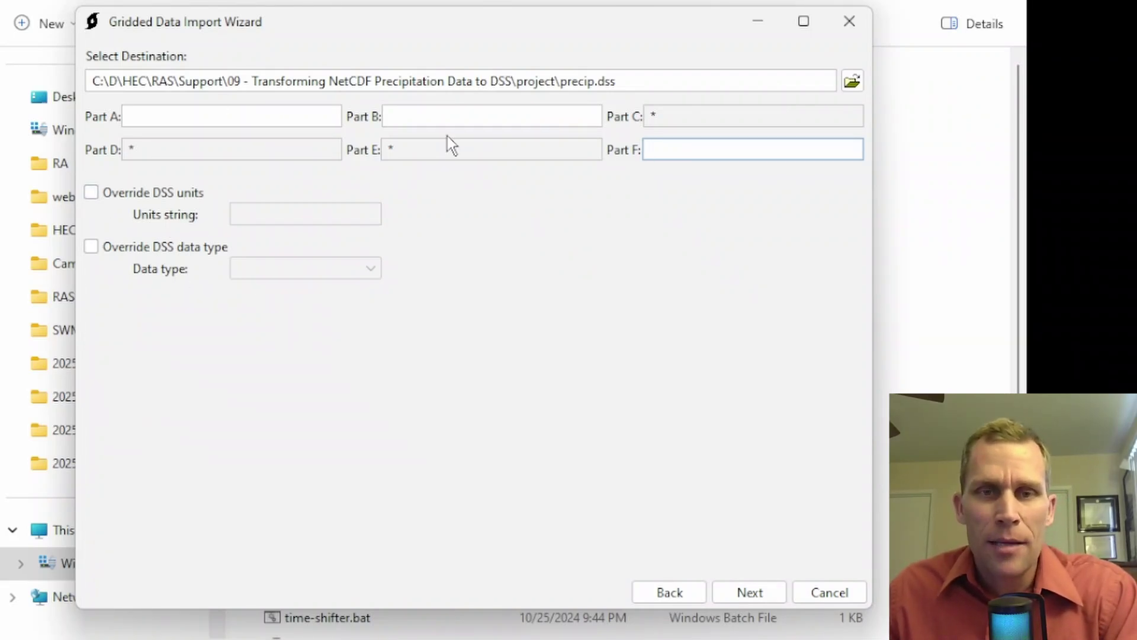
# Step: Run the import into precip.dss, then restart the wizard and shift it aside
pyautogui.click(748, 598)
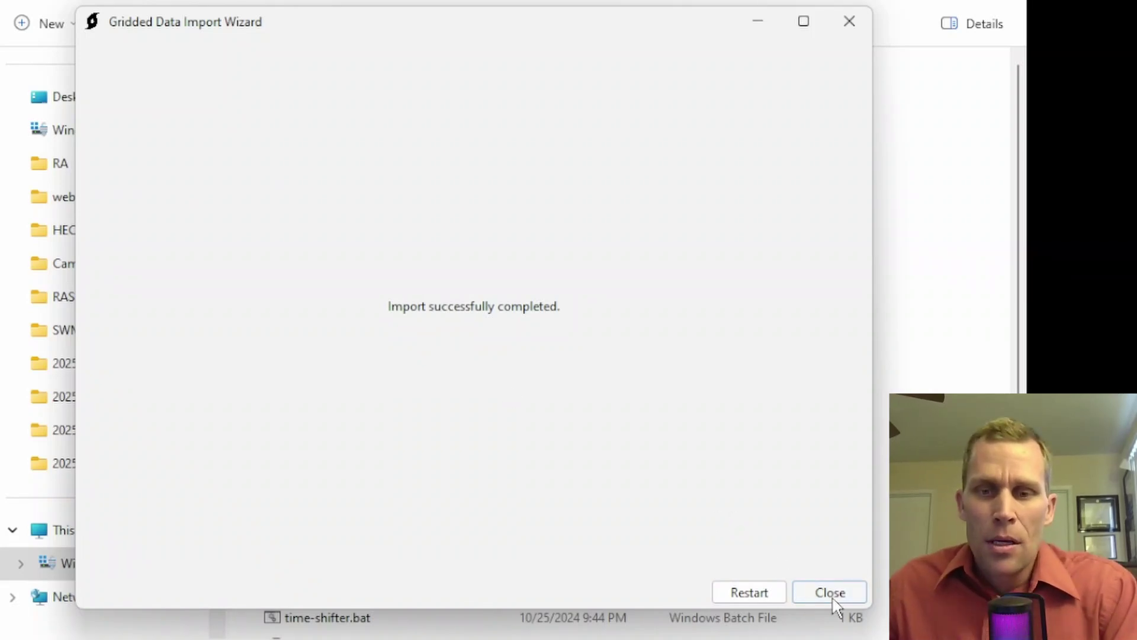
pyautogui.click(758, 593)
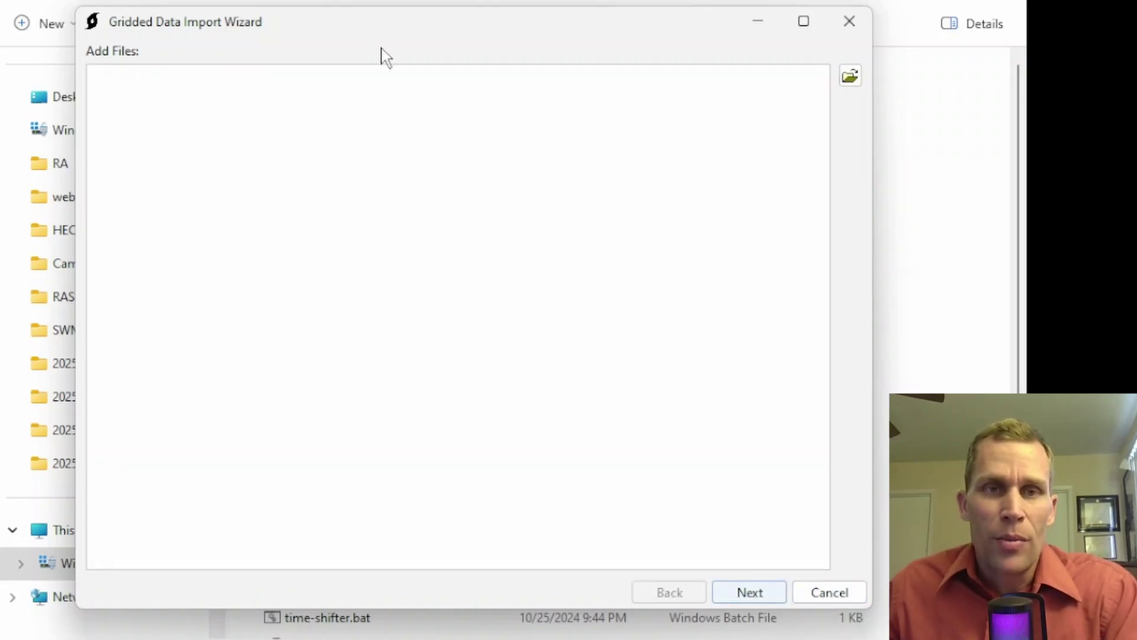
pyautogui.moveTo(373, 33); pyautogui.dragTo(353, 26)
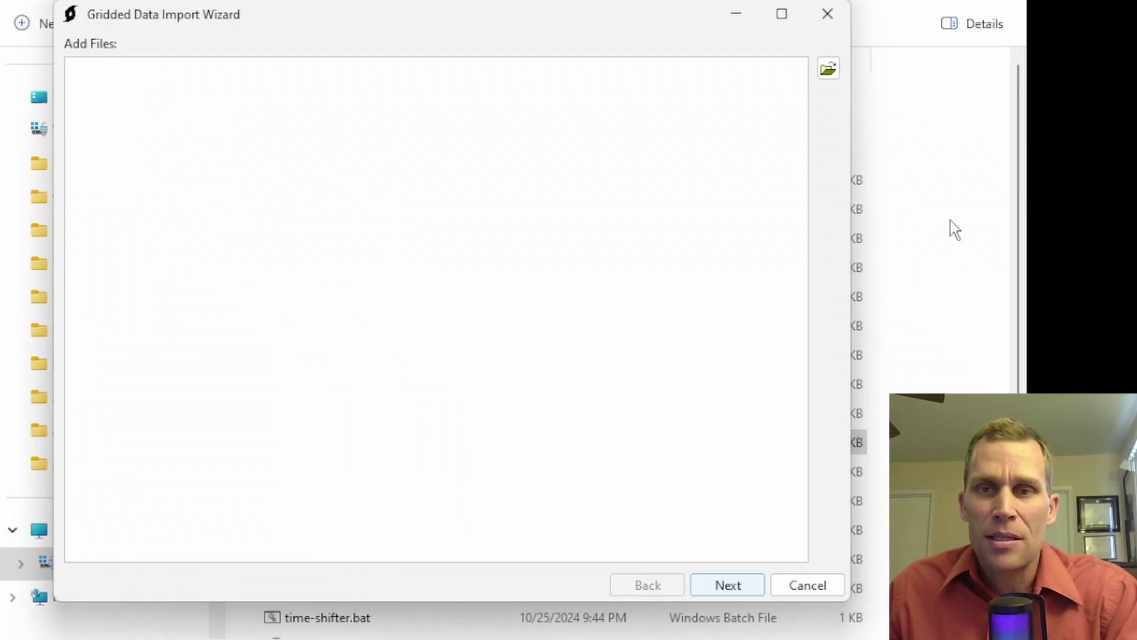
# Step: Show the project folder with the new precip.dss (3,325 KB) and launch HEC-DSSVue from Water Modeling
pyautogui.click(968, 236)
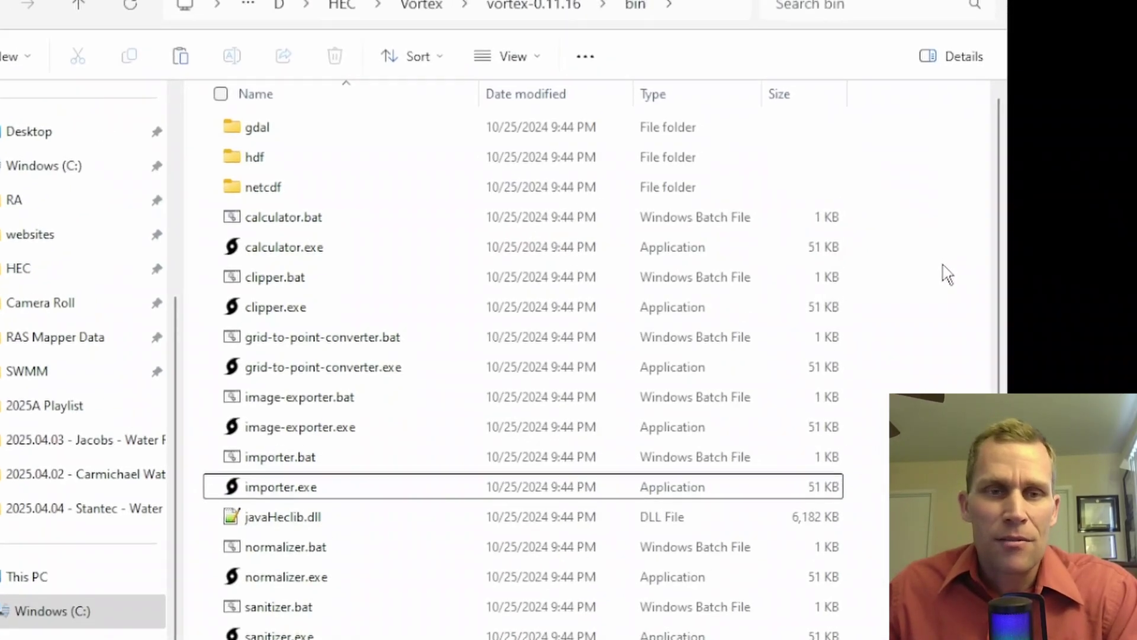
pyautogui.click(343, 40)
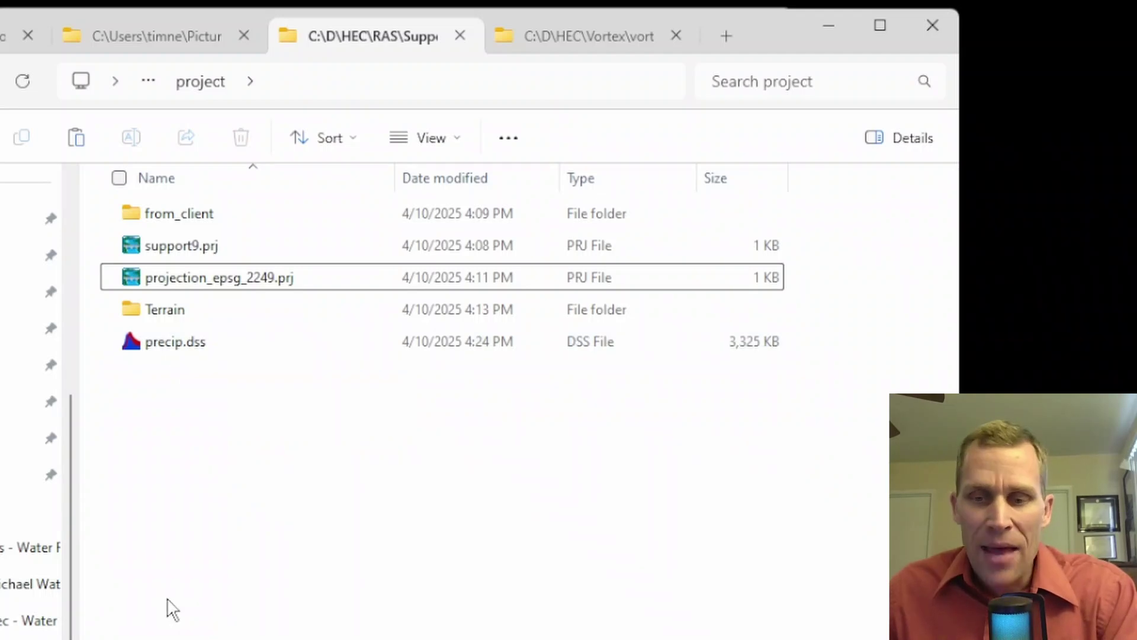
pyautogui.press('super')
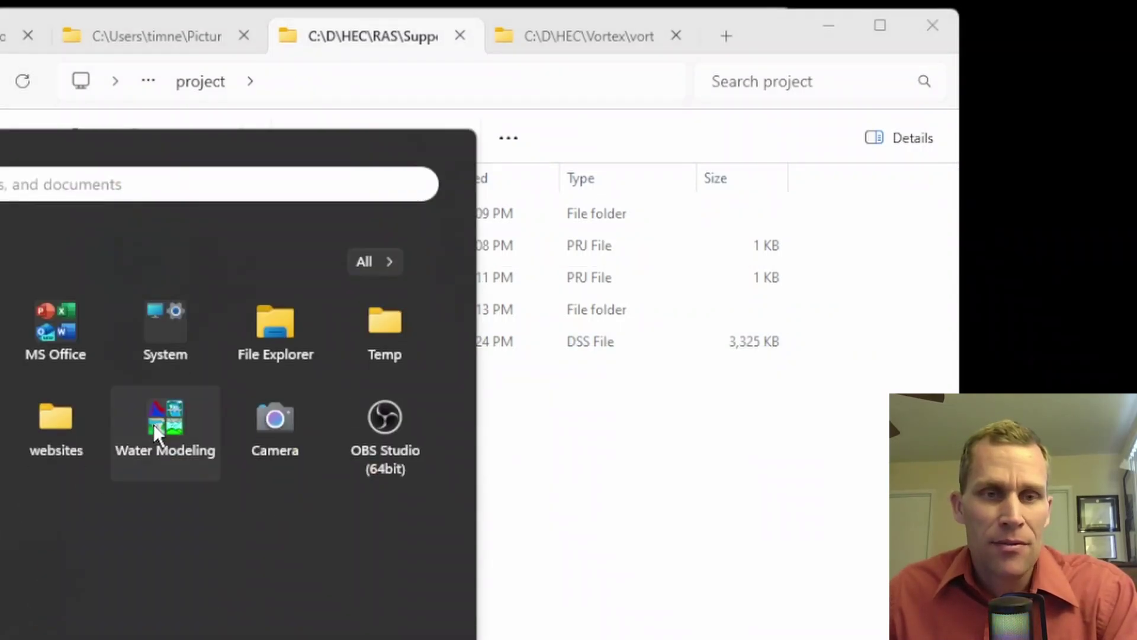
pyautogui.click(155, 423)
pyautogui.press('Escape')
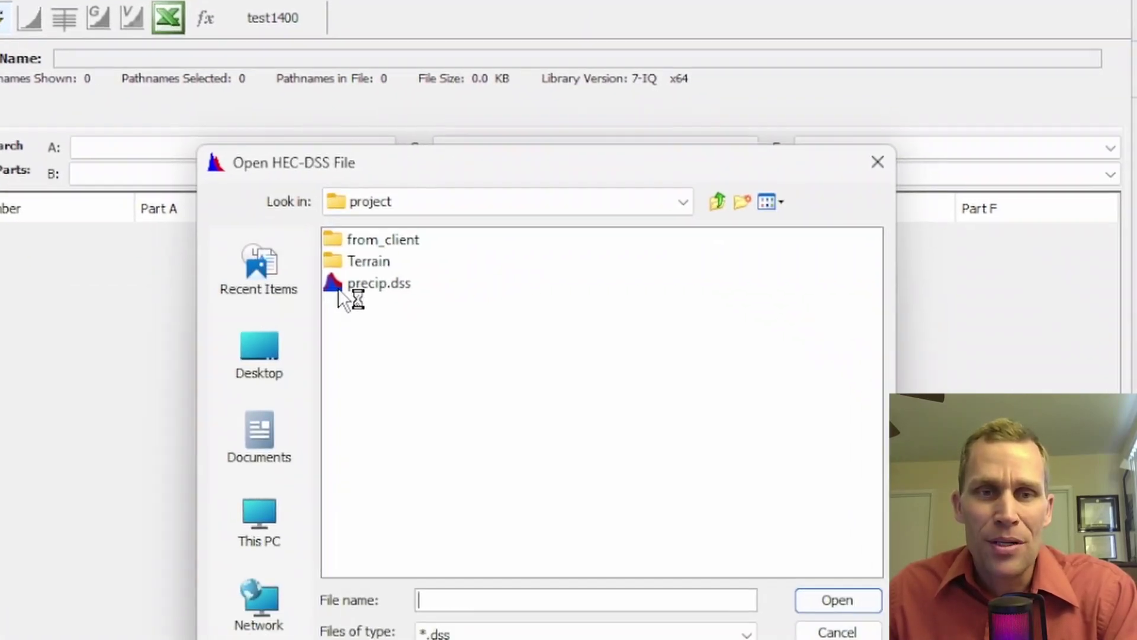
# Step: Open precip.dss and review its hourly PRECIPITATION records starting 03JAN2000:2300
pyautogui.click(419, 354)
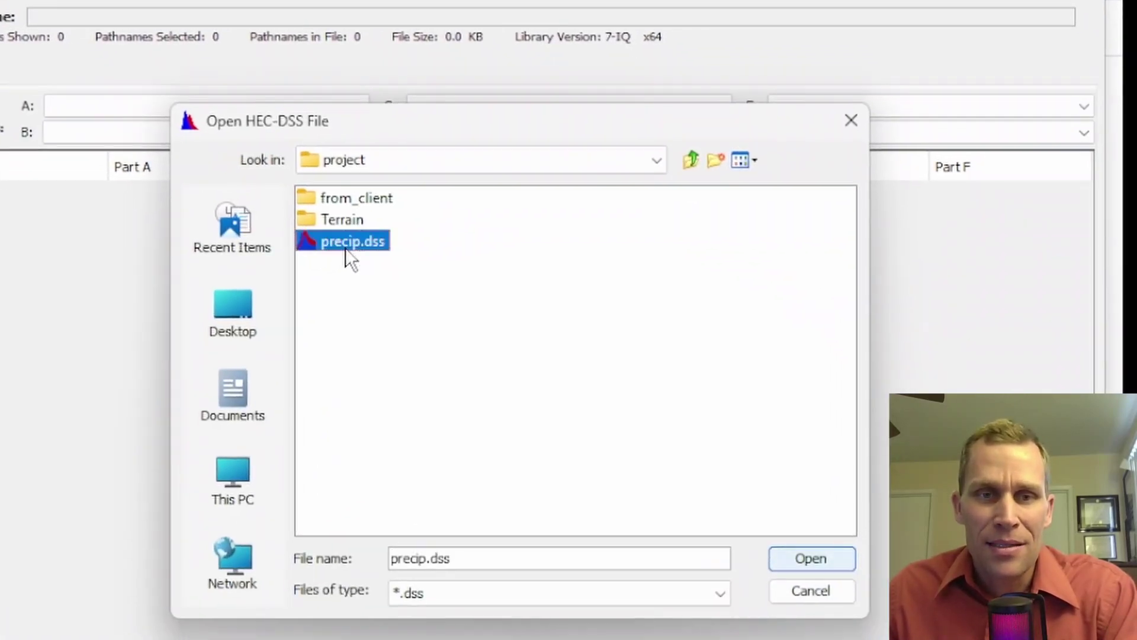
pyautogui.click(800, 552)
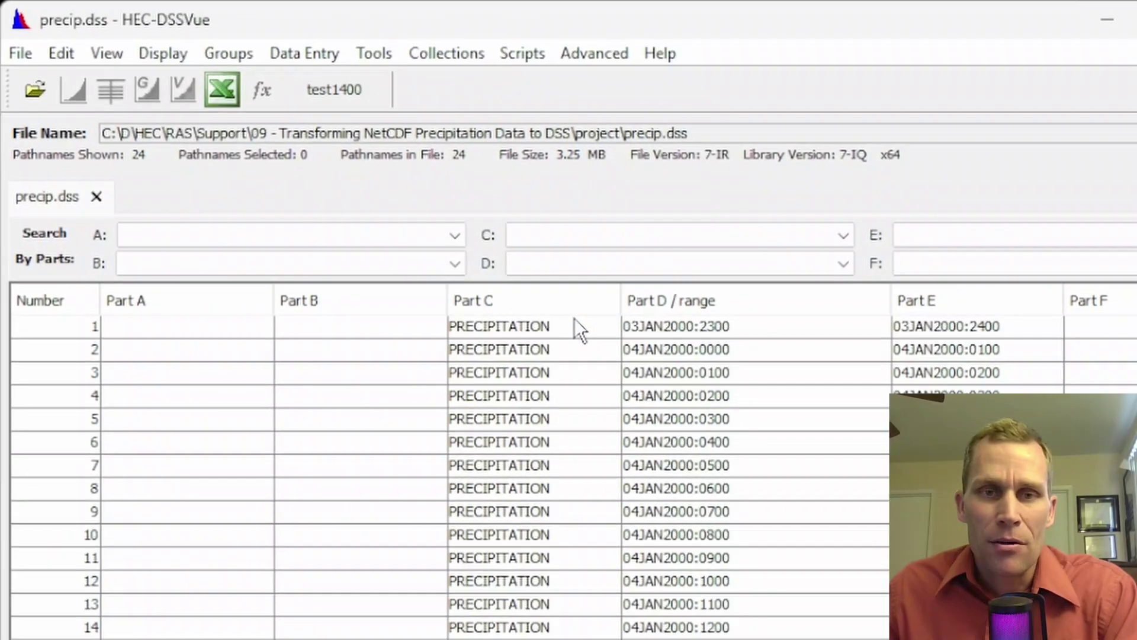
pyautogui.click(575, 327)
pyautogui.scroll(-2, 578, 374)
pyautogui.scroll(2, 580, 427)
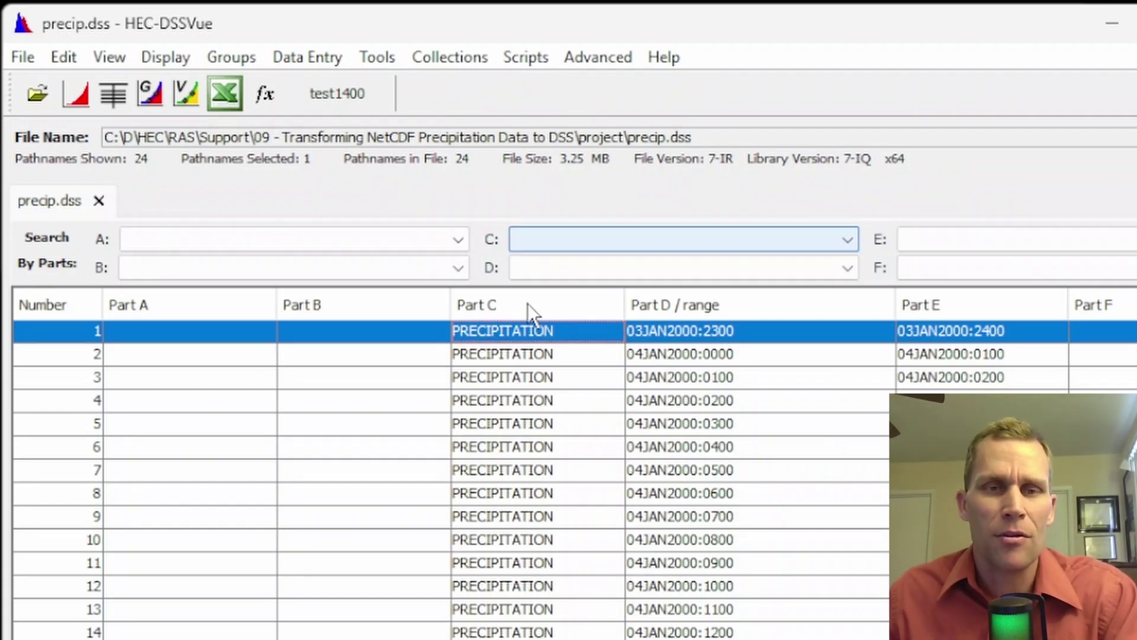
# Step: Plot all 24 grids, step forward to the tenth hour, and view the grid's properties
pyautogui.hotkey('ctrl', 'a')
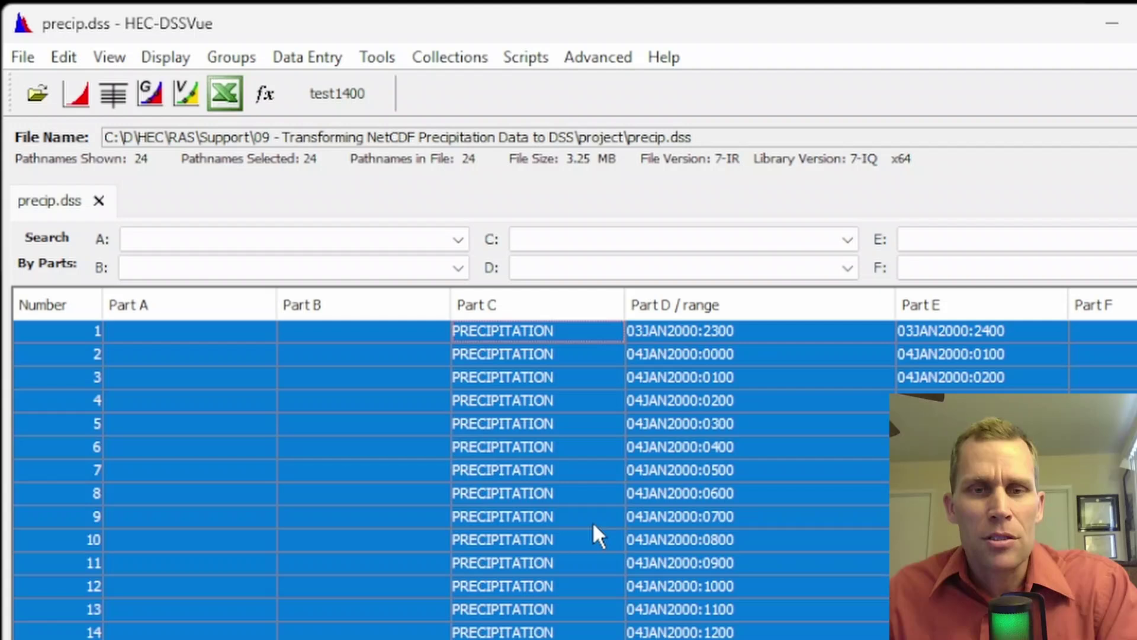
pyautogui.click(73, 101)
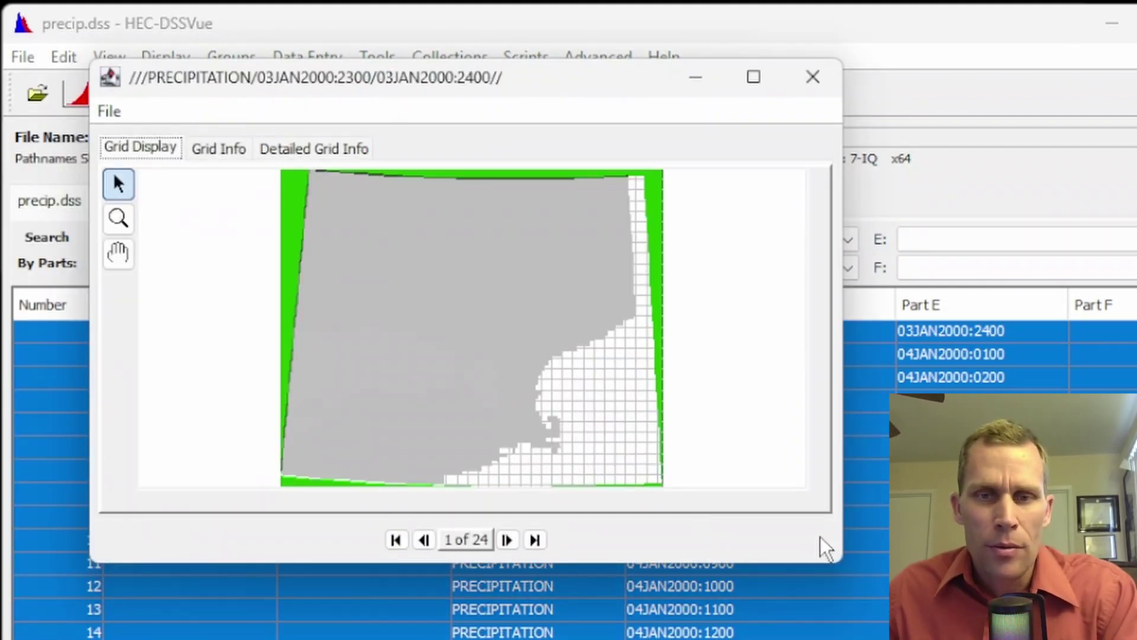
pyautogui.moveTo(826, 547); pyautogui.dragTo(1037, 637)
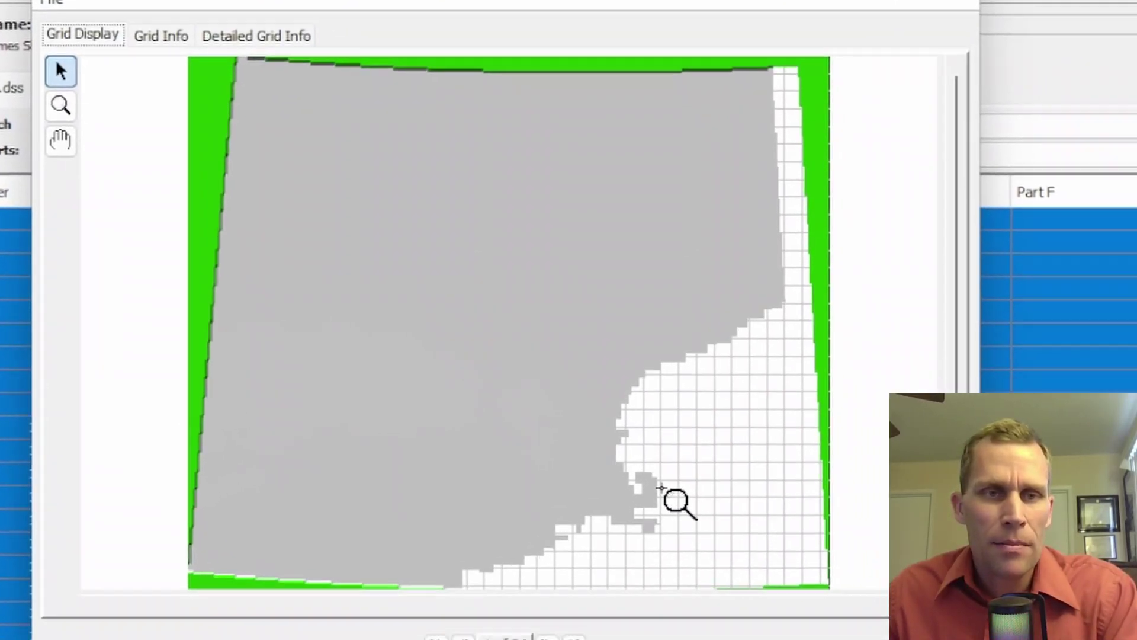
pyautogui.moveTo(536, 385)
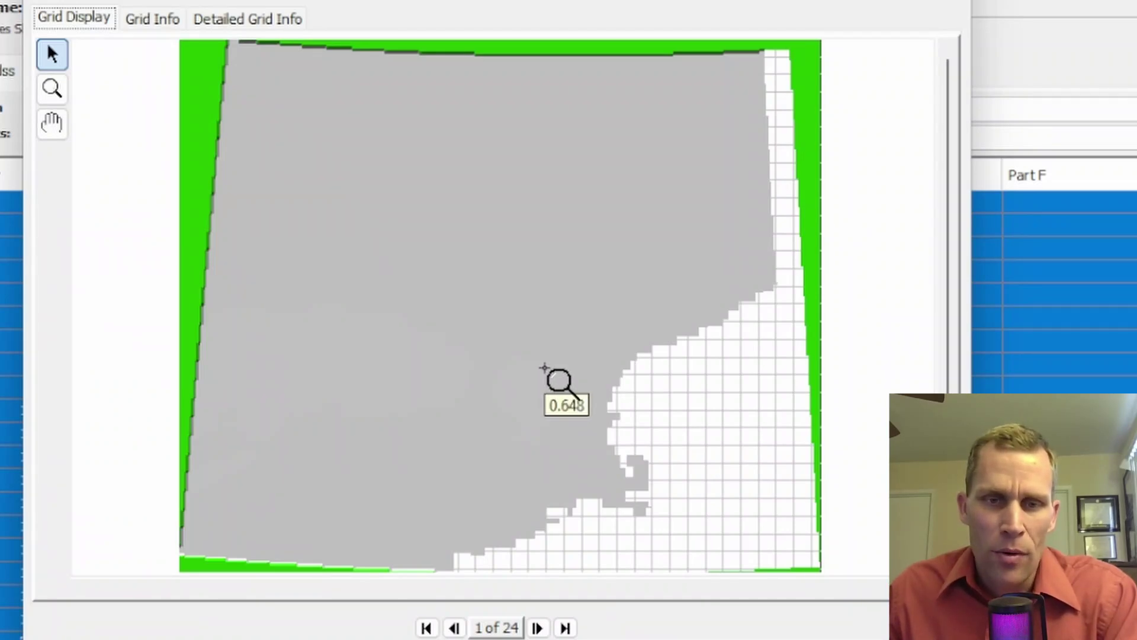
pyautogui.click(538, 628)
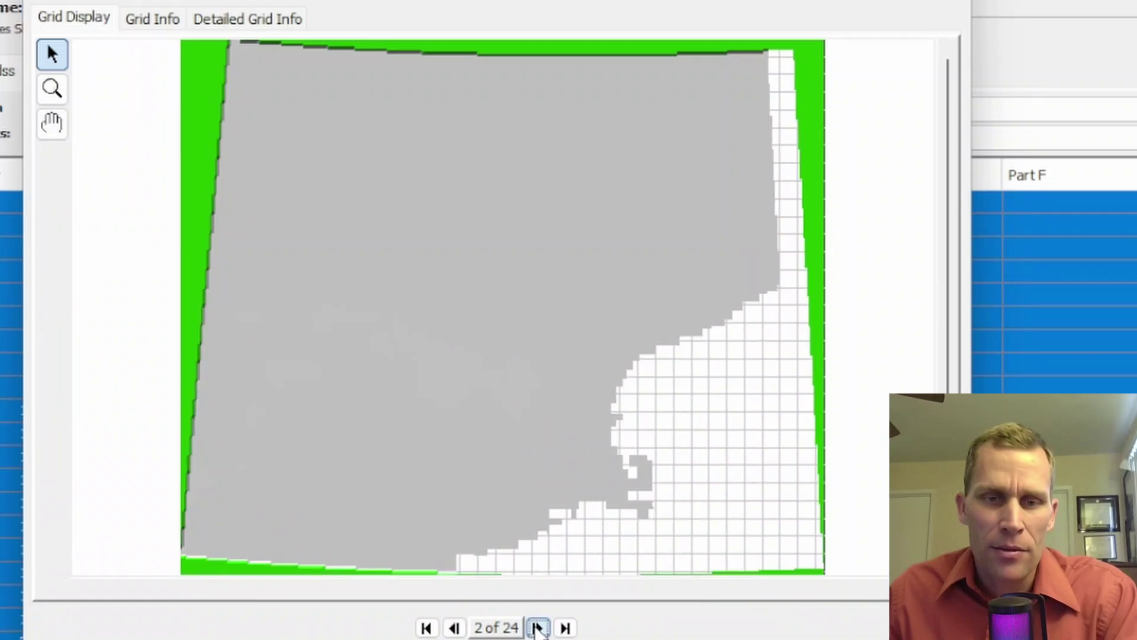
pyautogui.click(538, 628)
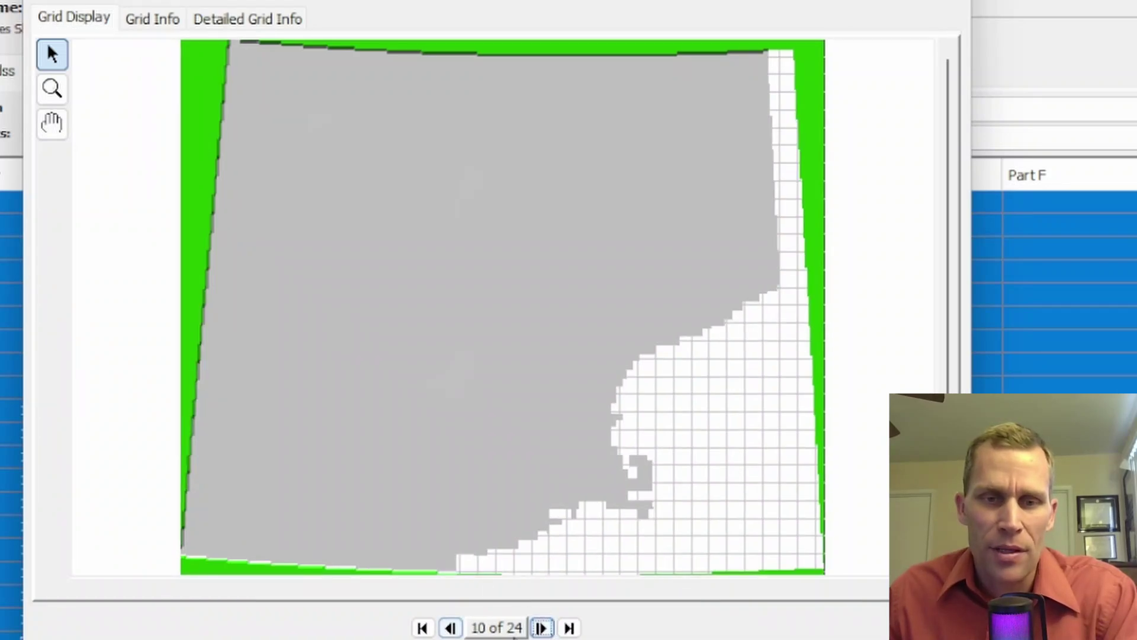
pyautogui.click(149, 21)
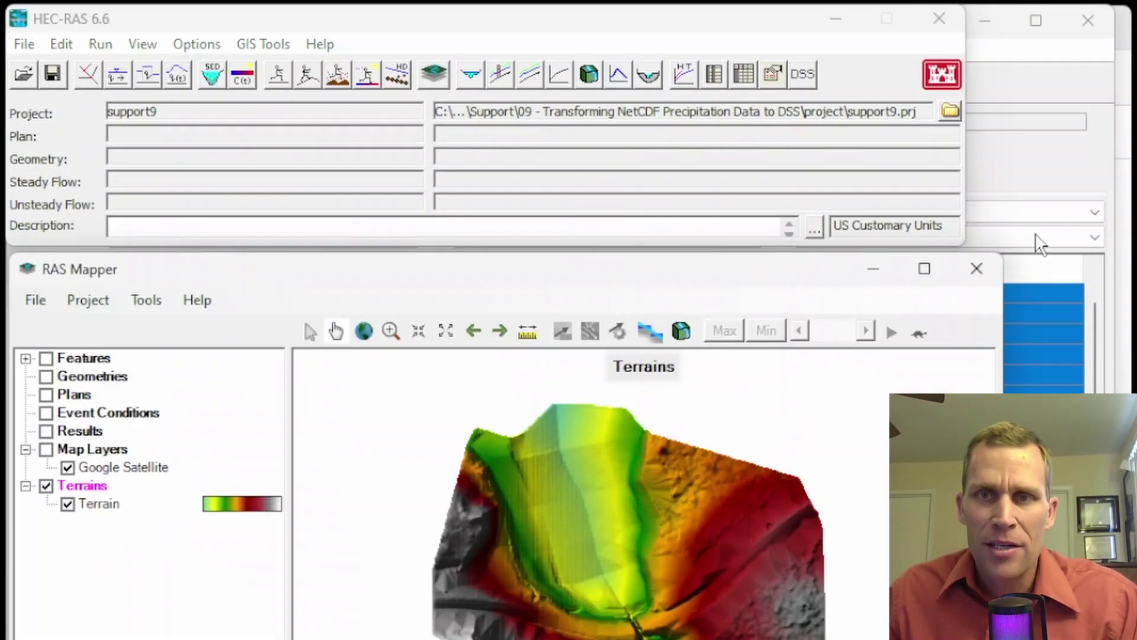
# Step: Bring HEC-RAS forward and browse for the gridded DSS precipitation file under Meteorological Data
pyautogui.click(968, 21)
pyautogui.click(984, 25)
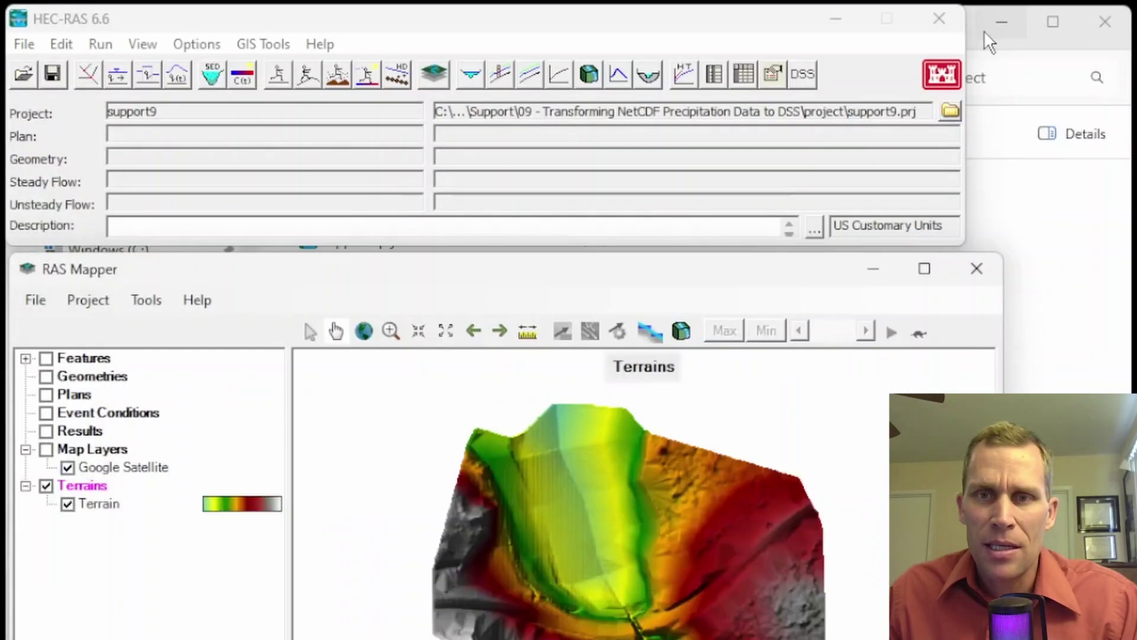
pyautogui.click(1014, 26)
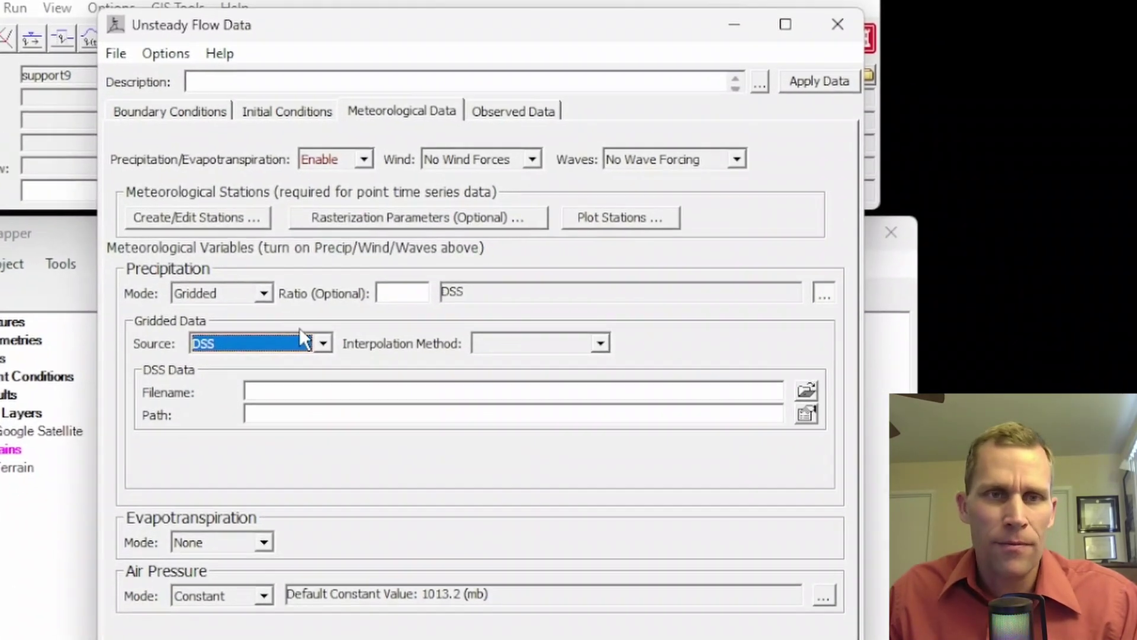
pyautogui.click(380, 113)
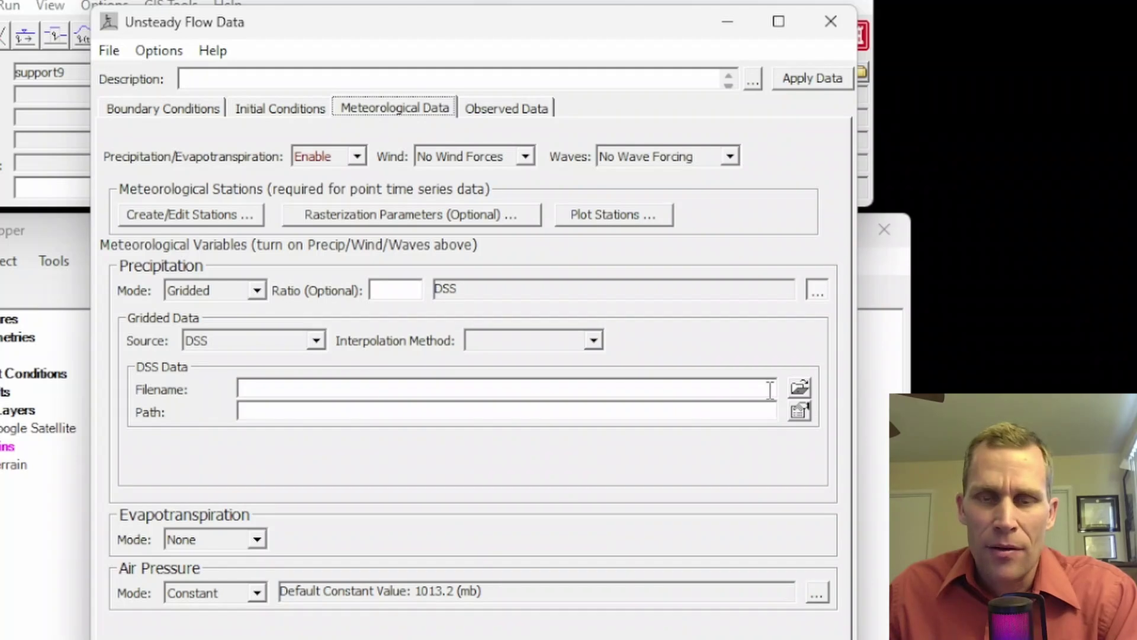
pyautogui.click(799, 388)
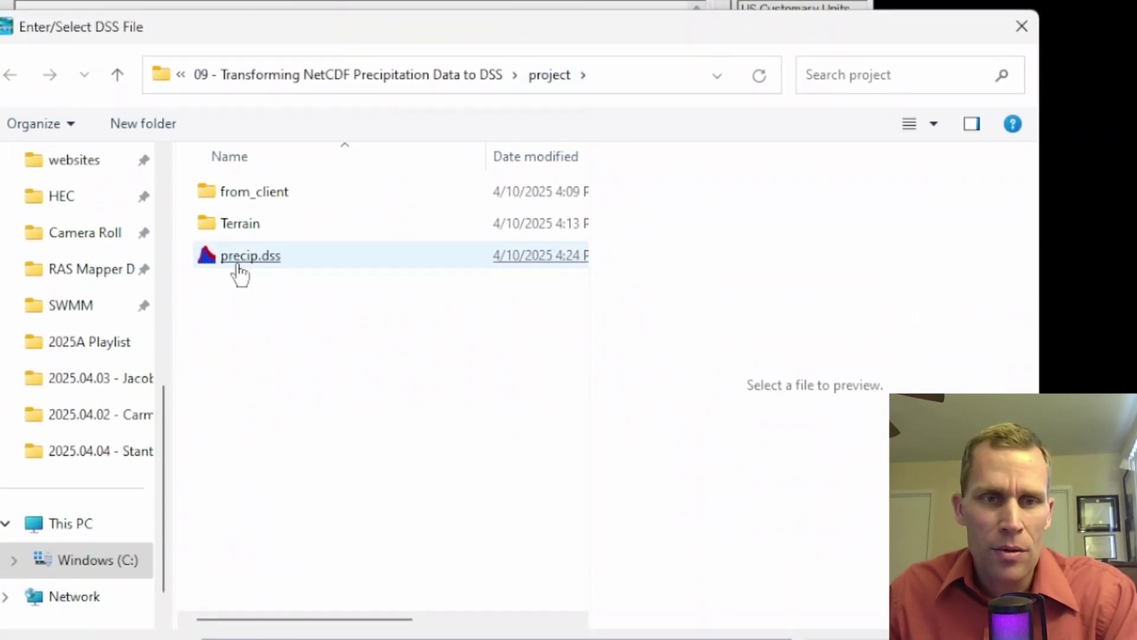
# Step: Link precip.dss with pathname ///PRECIPITATION/03JAN2000:2300/03JAN2000:2400// as gridded precipitation
pyautogui.doubleClick(238, 262)
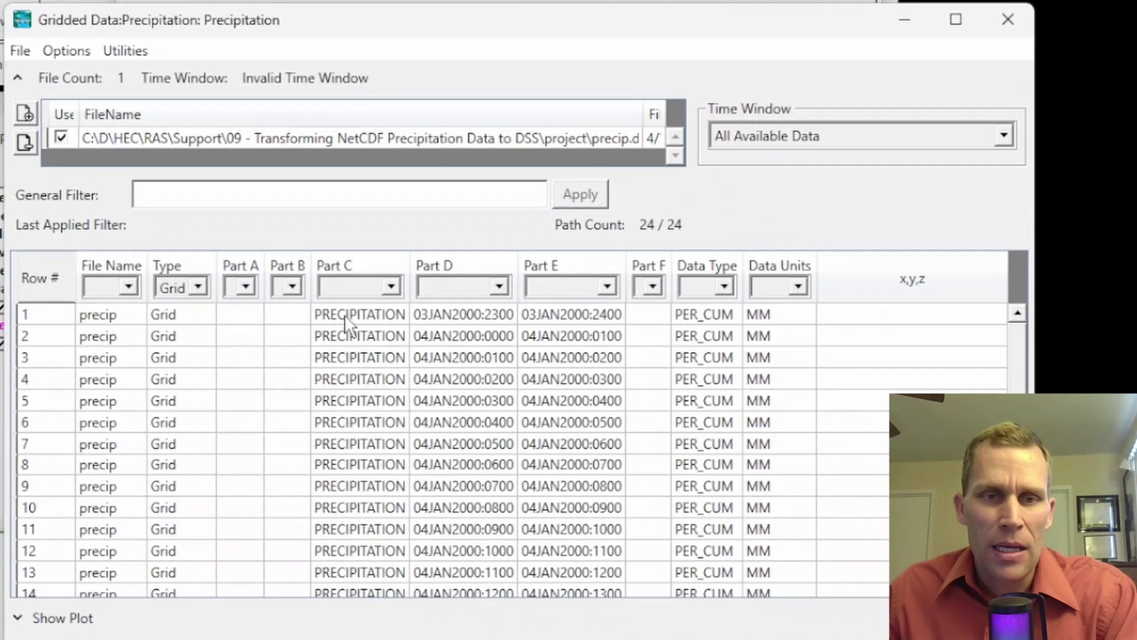
pyautogui.click(340, 304)
pyautogui.click(350, 327)
pyautogui.click(358, 357)
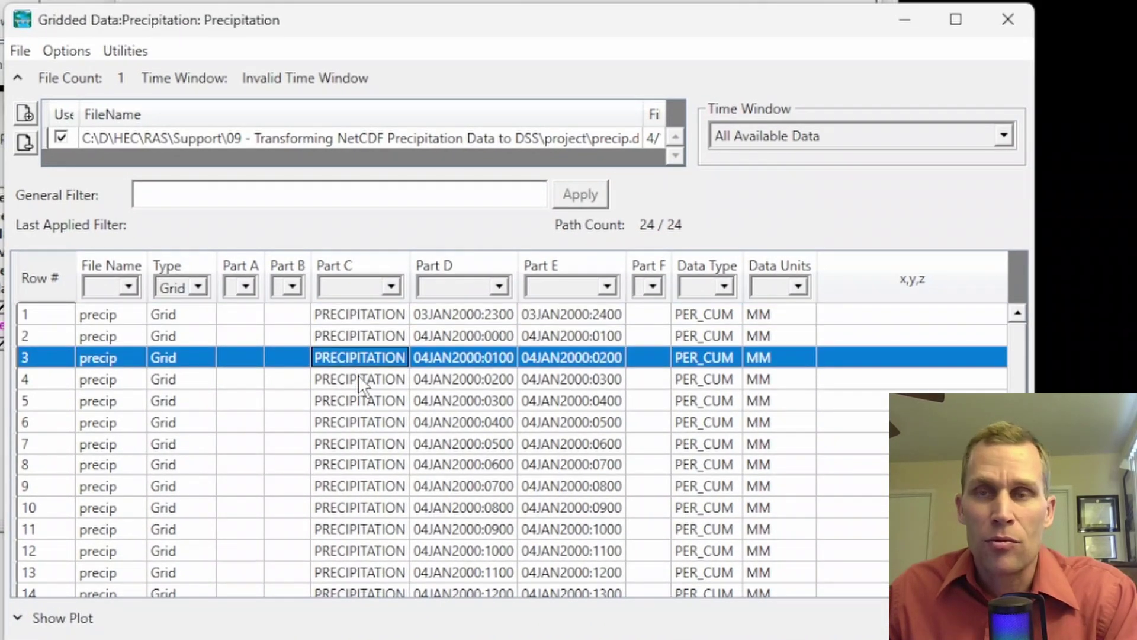
pyautogui.click(361, 380)
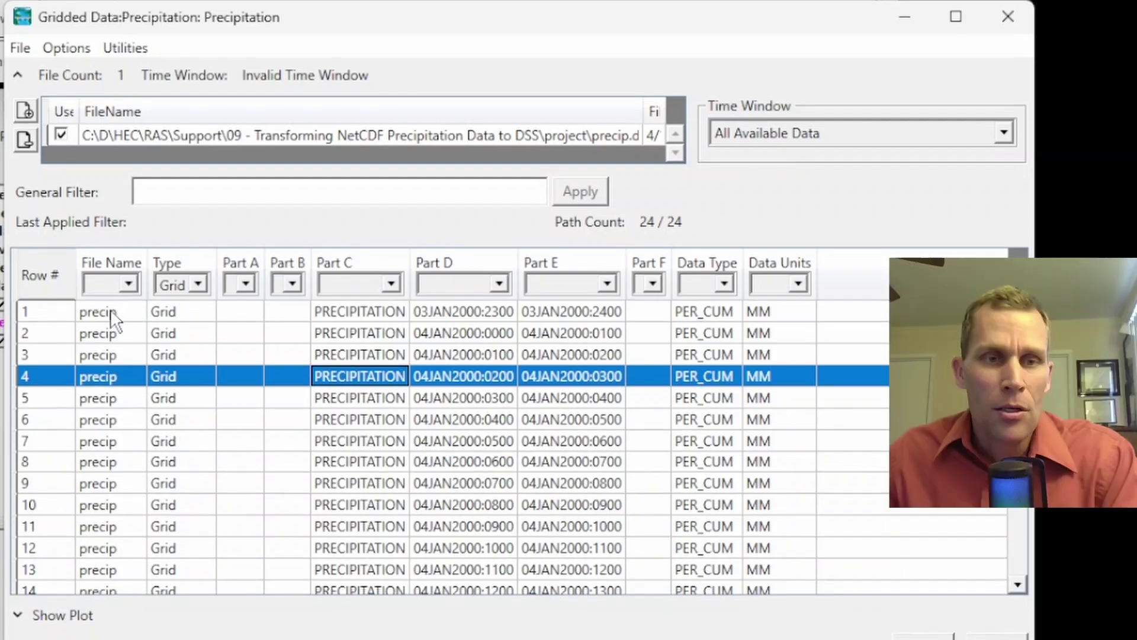
pyautogui.click(111, 314)
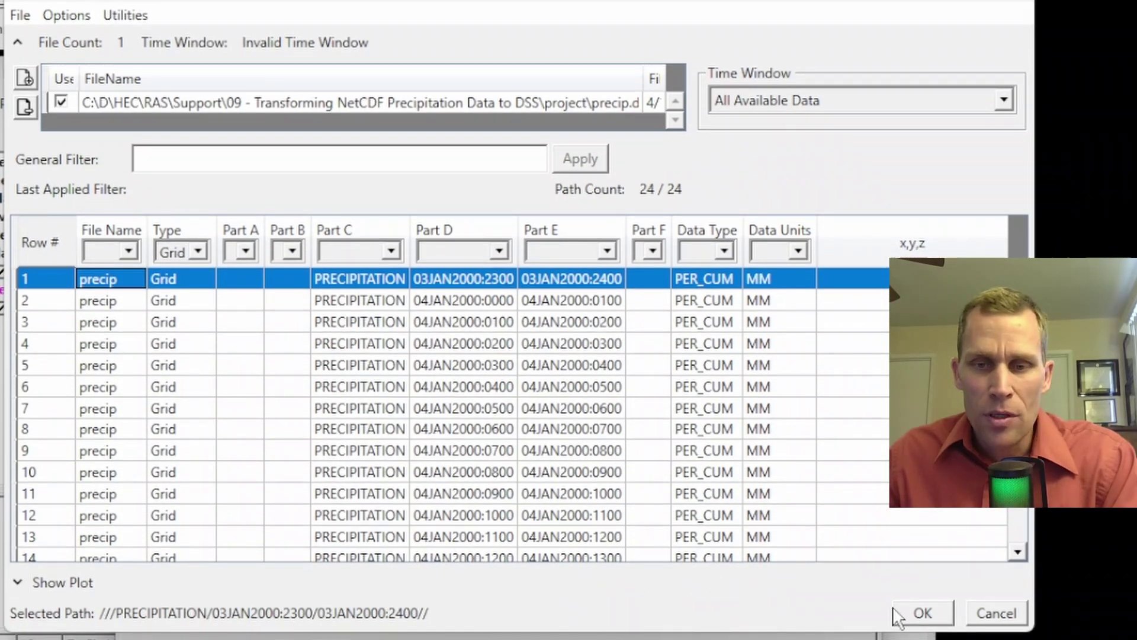
pyautogui.click(924, 629)
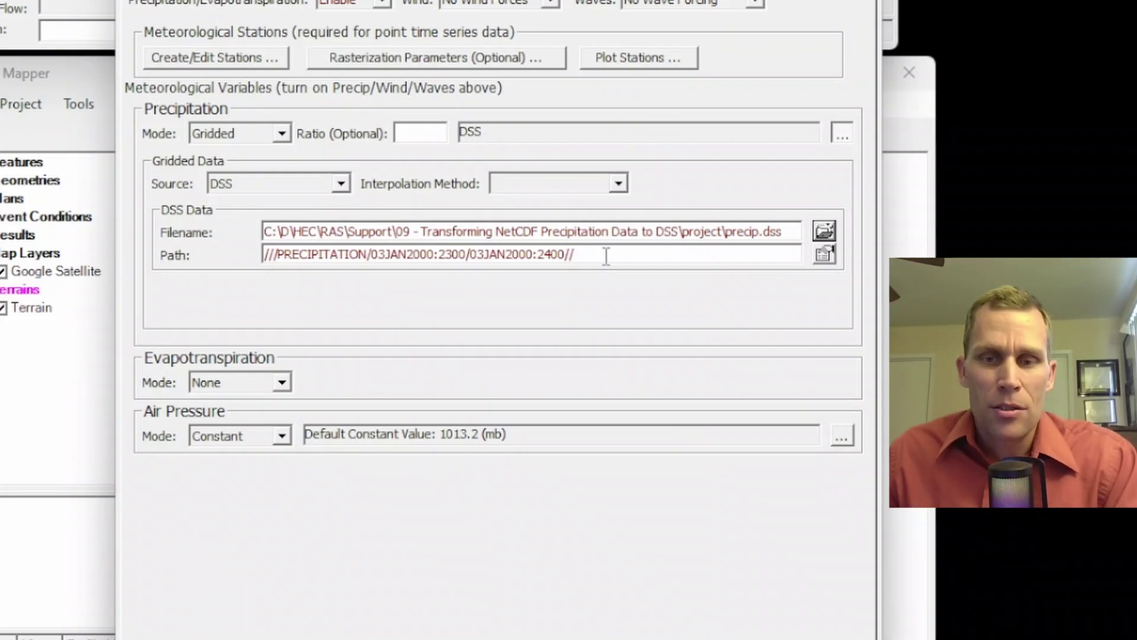
# Step: Save the unsteady flow data with the title 'base' and return to RAS Mapper
pyautogui.click(136, 19)
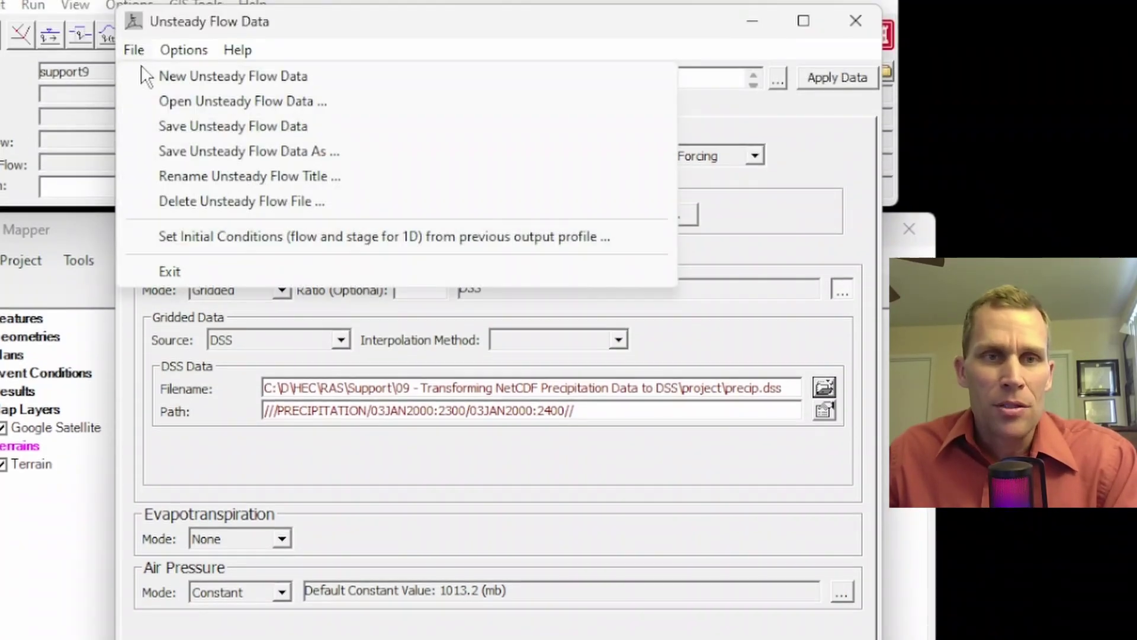
pyautogui.click(176, 126)
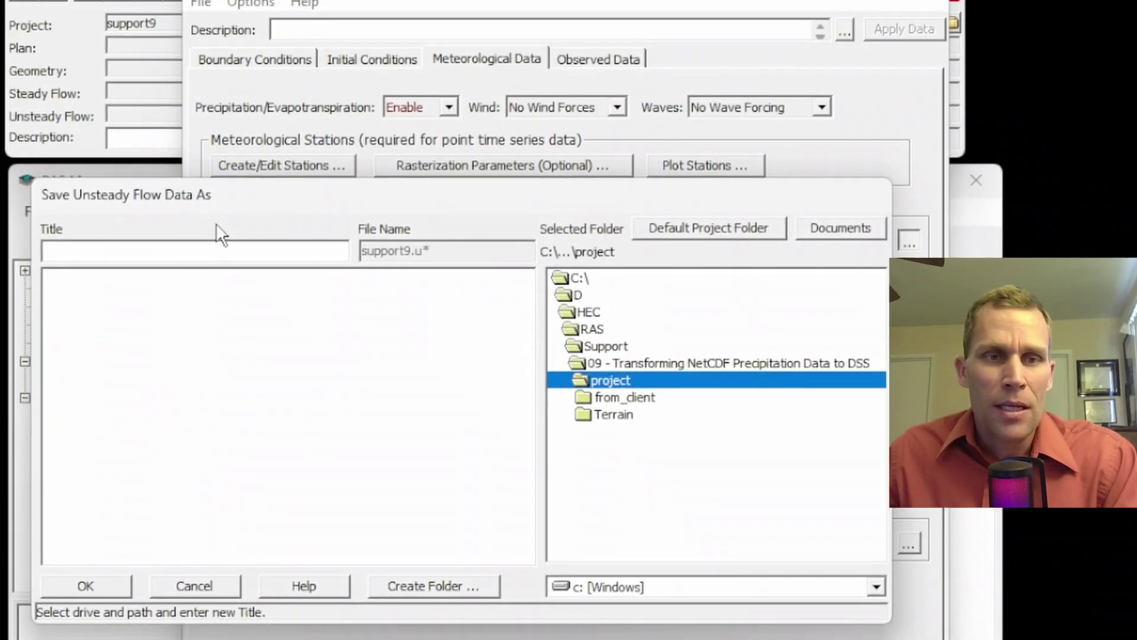
pyautogui.click(218, 250)
pyautogui.write('base')
pyautogui.click(105, 584)
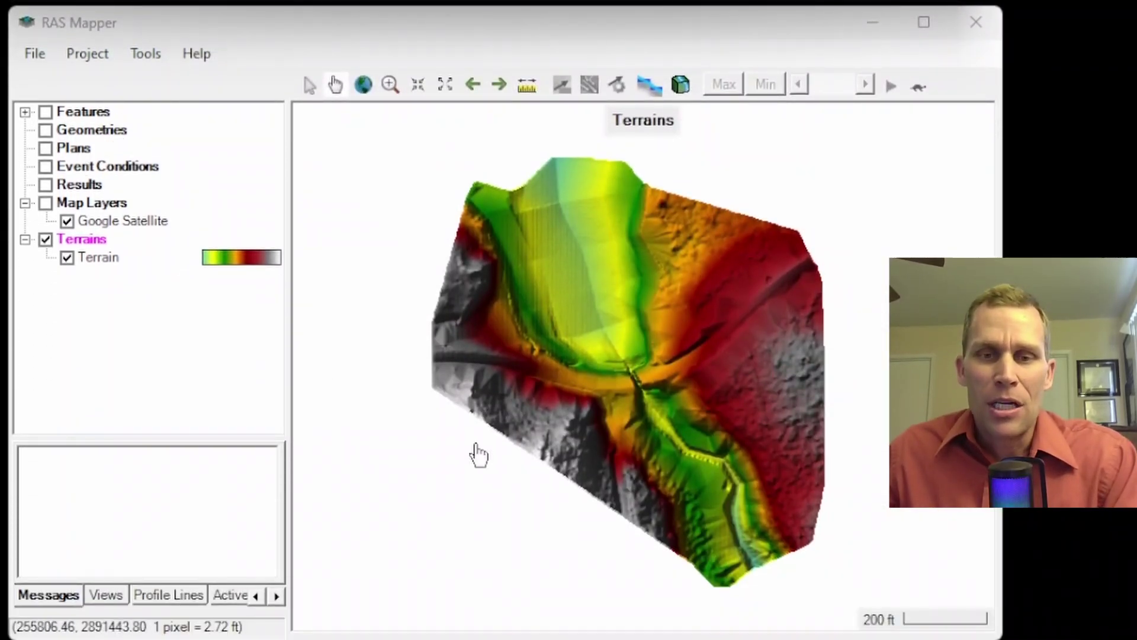
pyautogui.moveTo(651, 498)
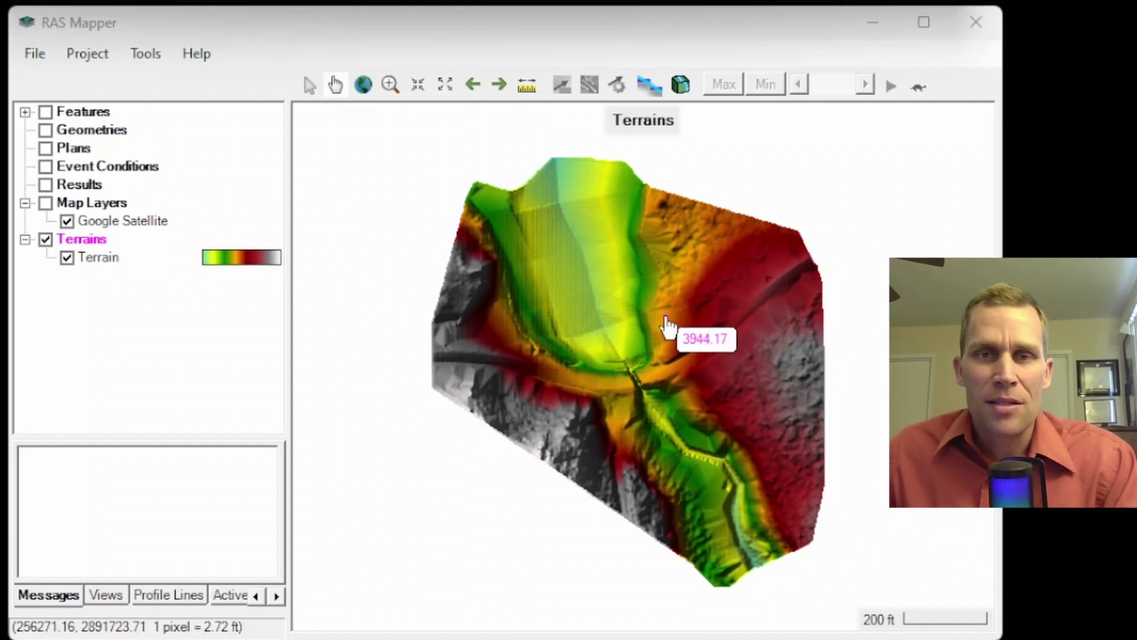